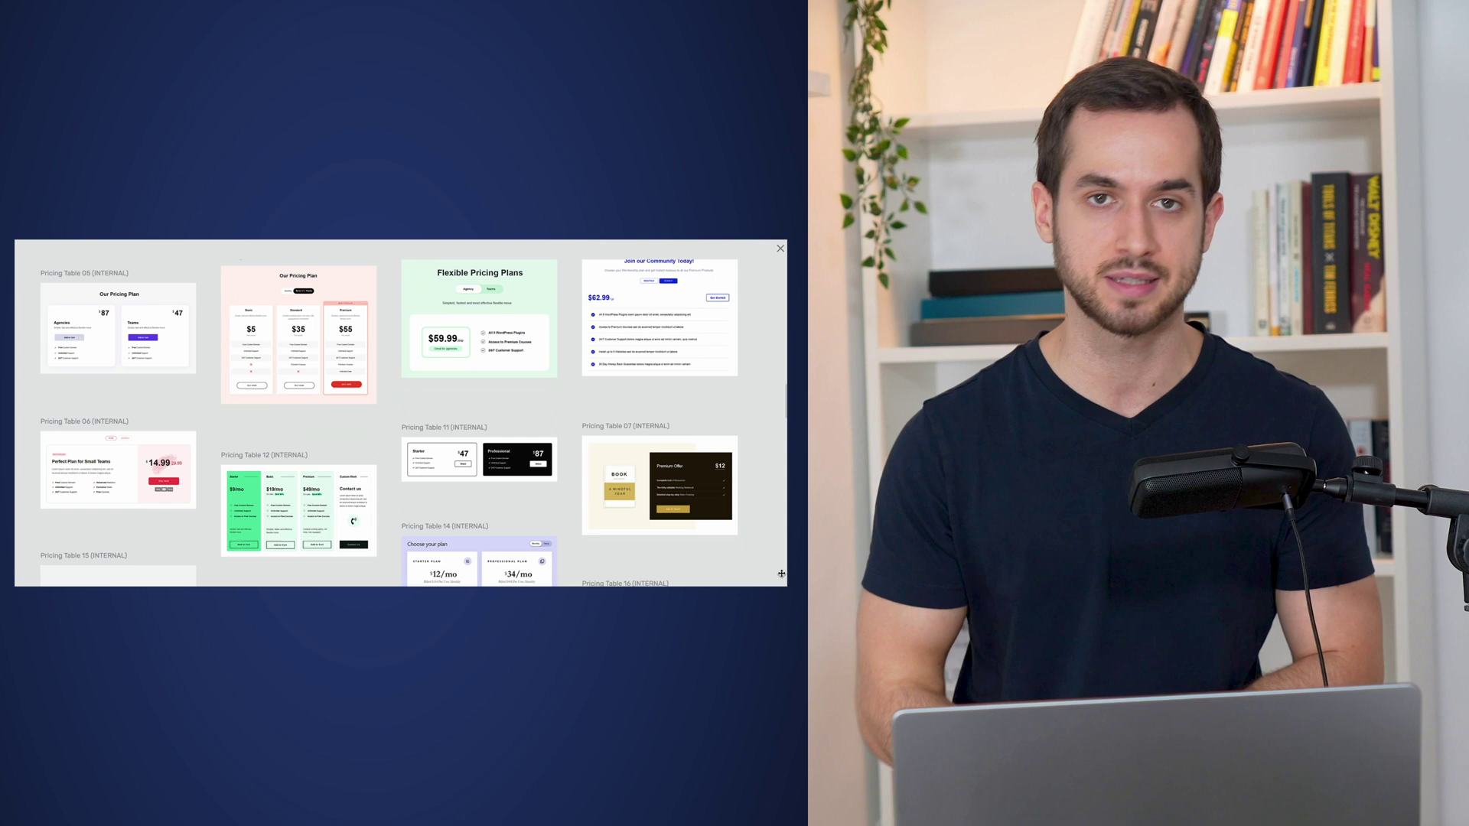
scroll(781, 573, down, 5)
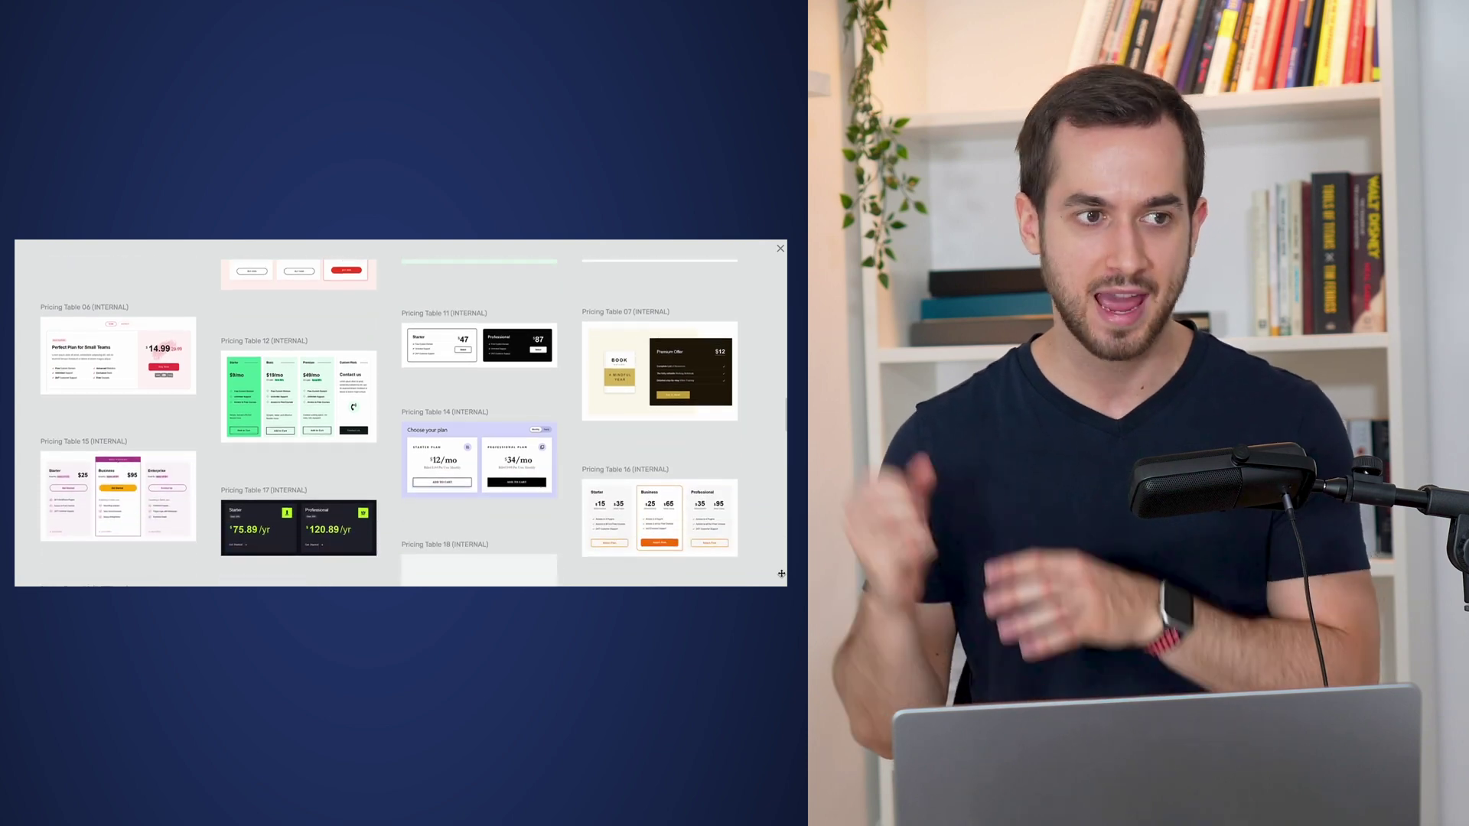
scroll(782, 573, down, 5)
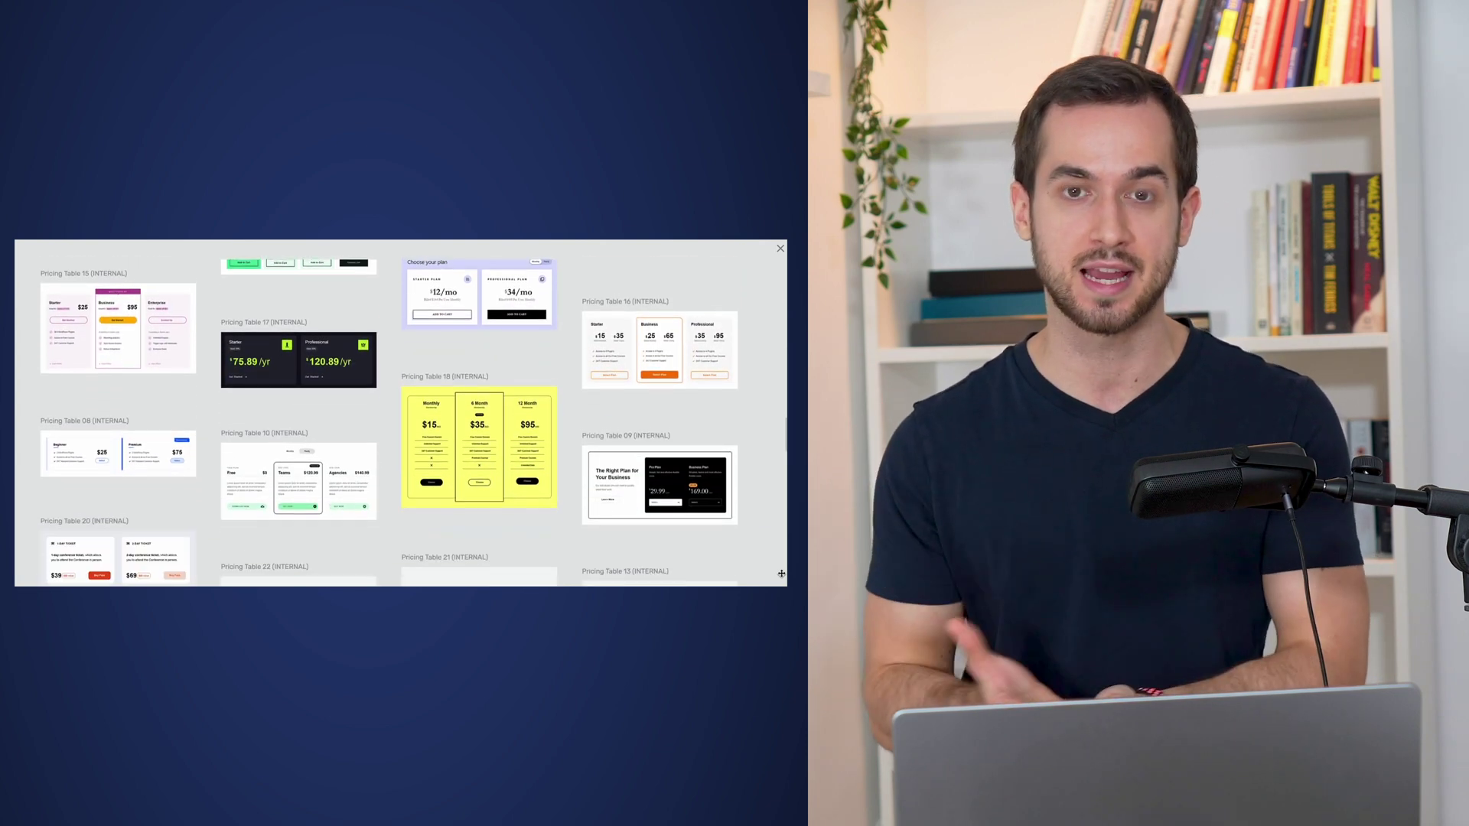
scroll(781, 573, down, 5)
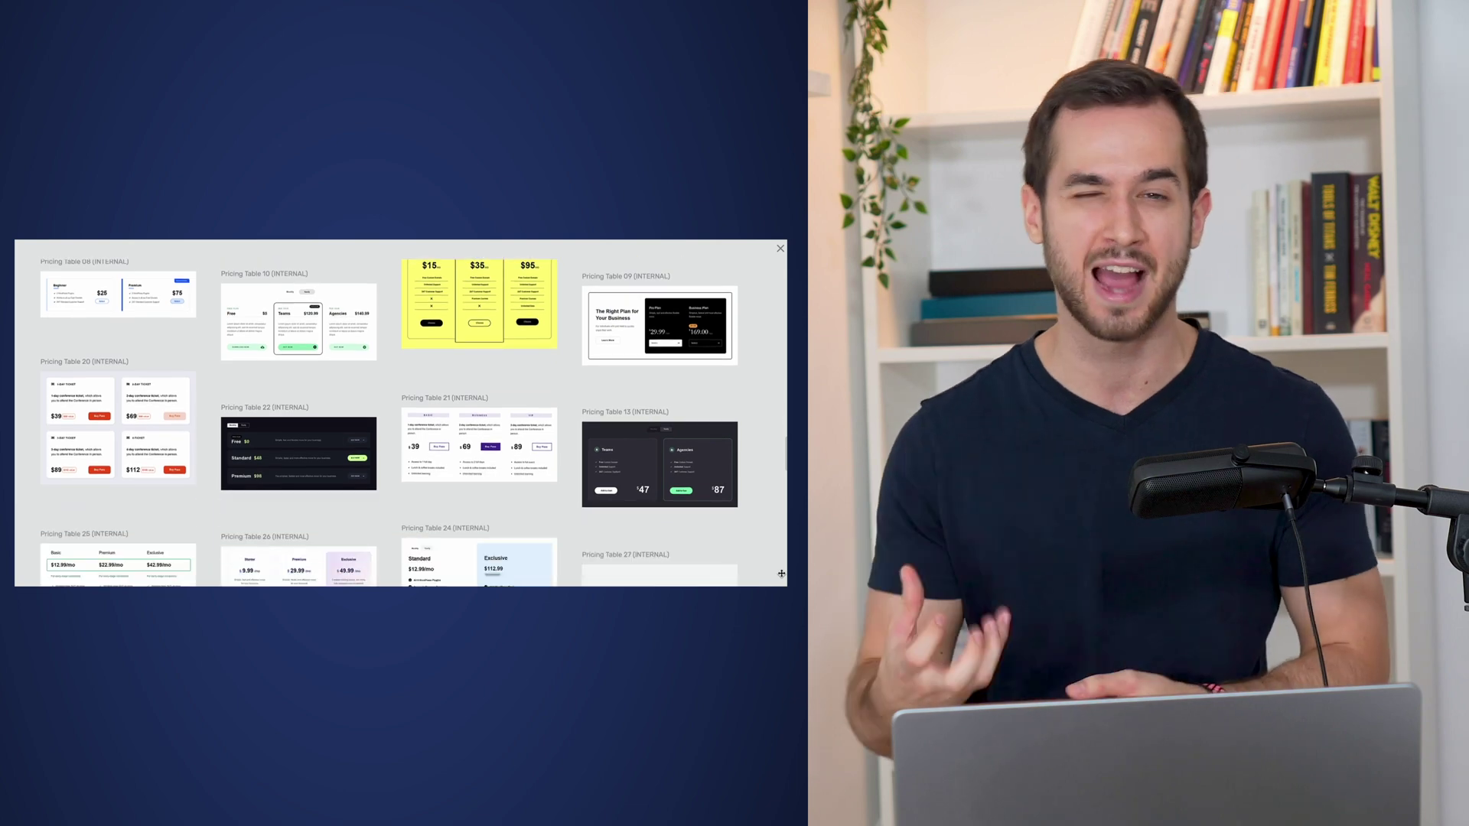
scroll(781, 573, down, 5)
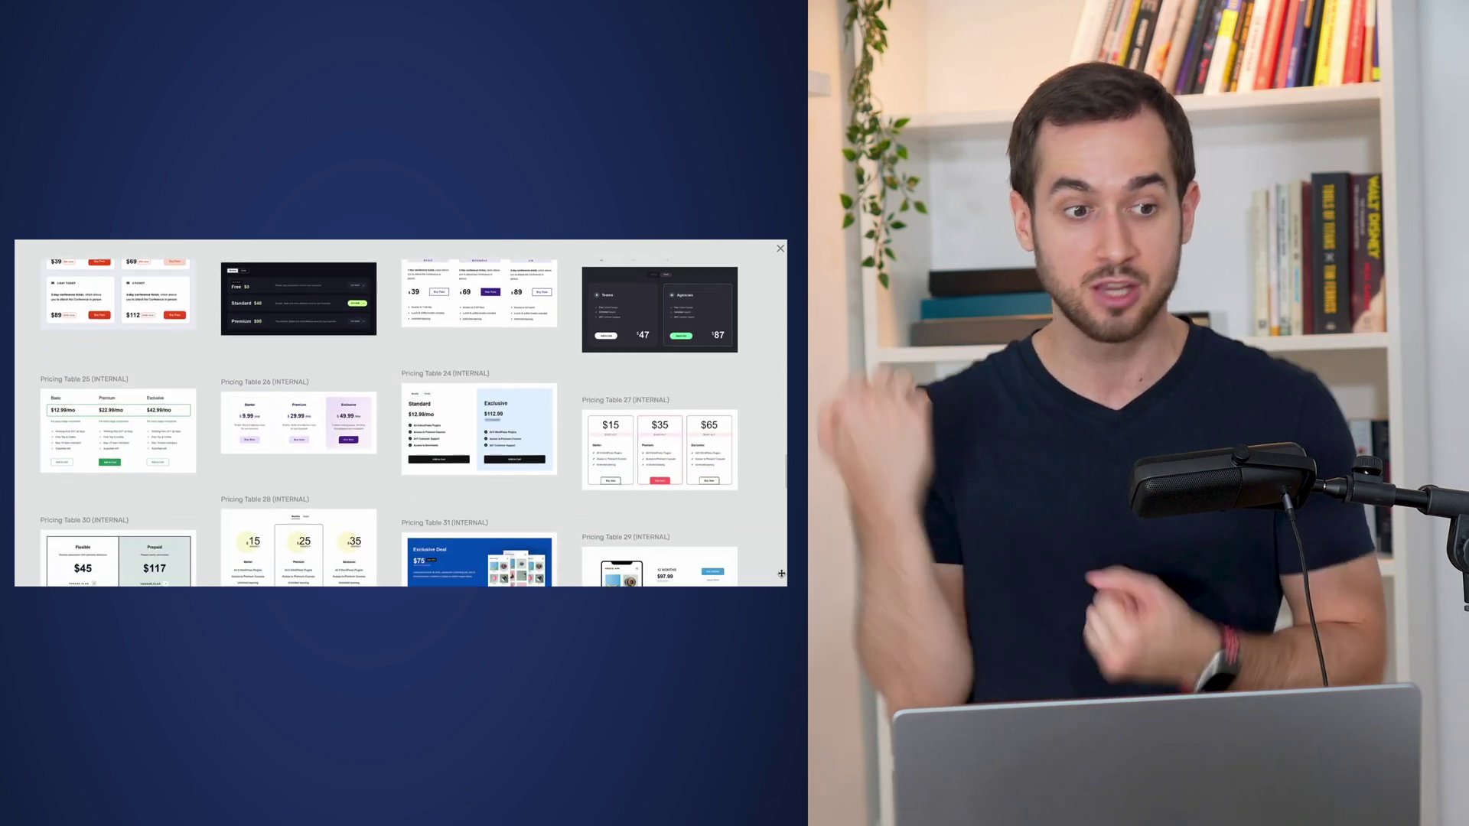
scroll(781, 573, down, 5)
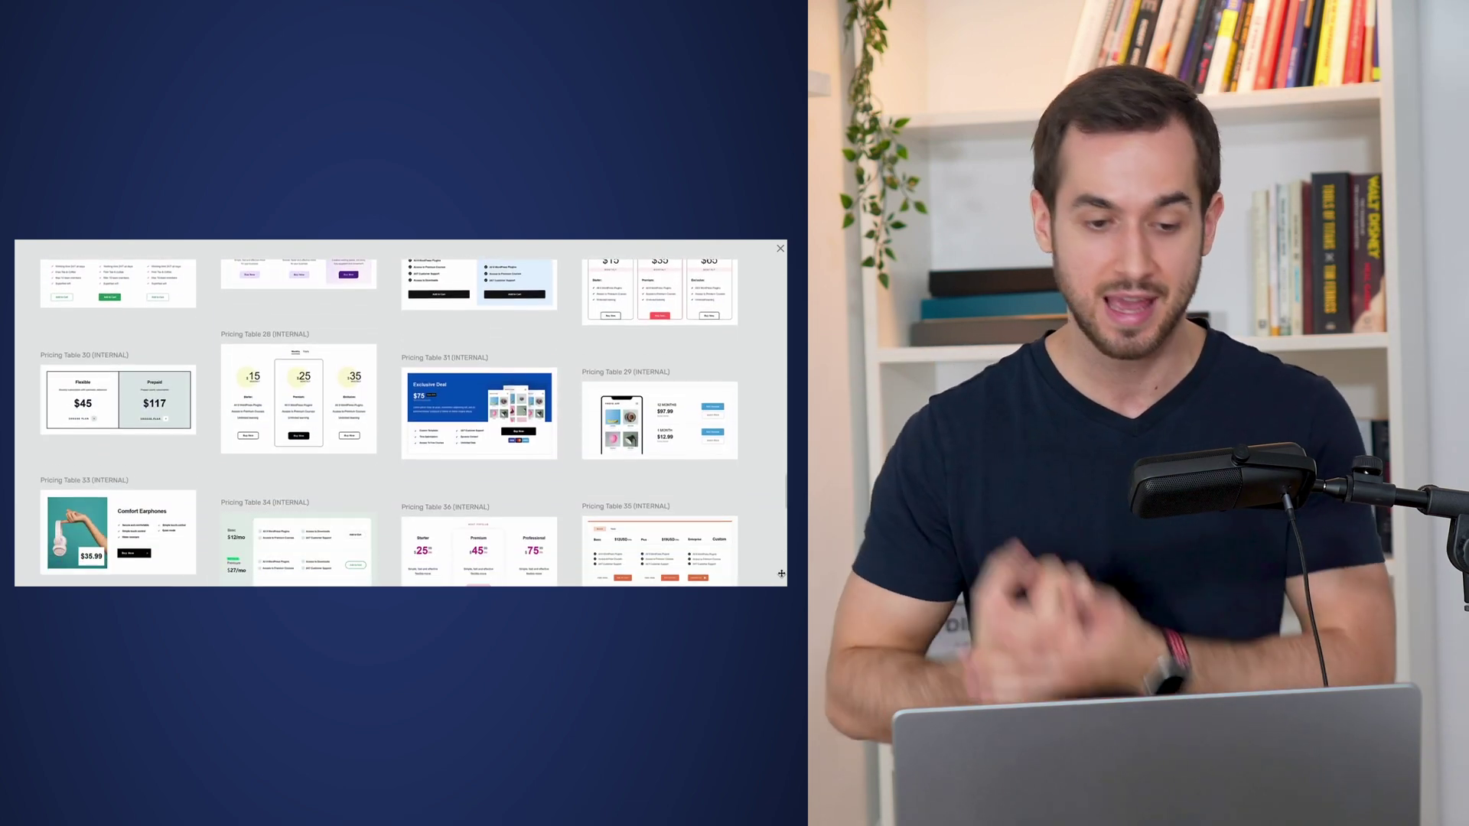
scroll(781, 573, down, 3)
scroll(781, 573, up, 3)
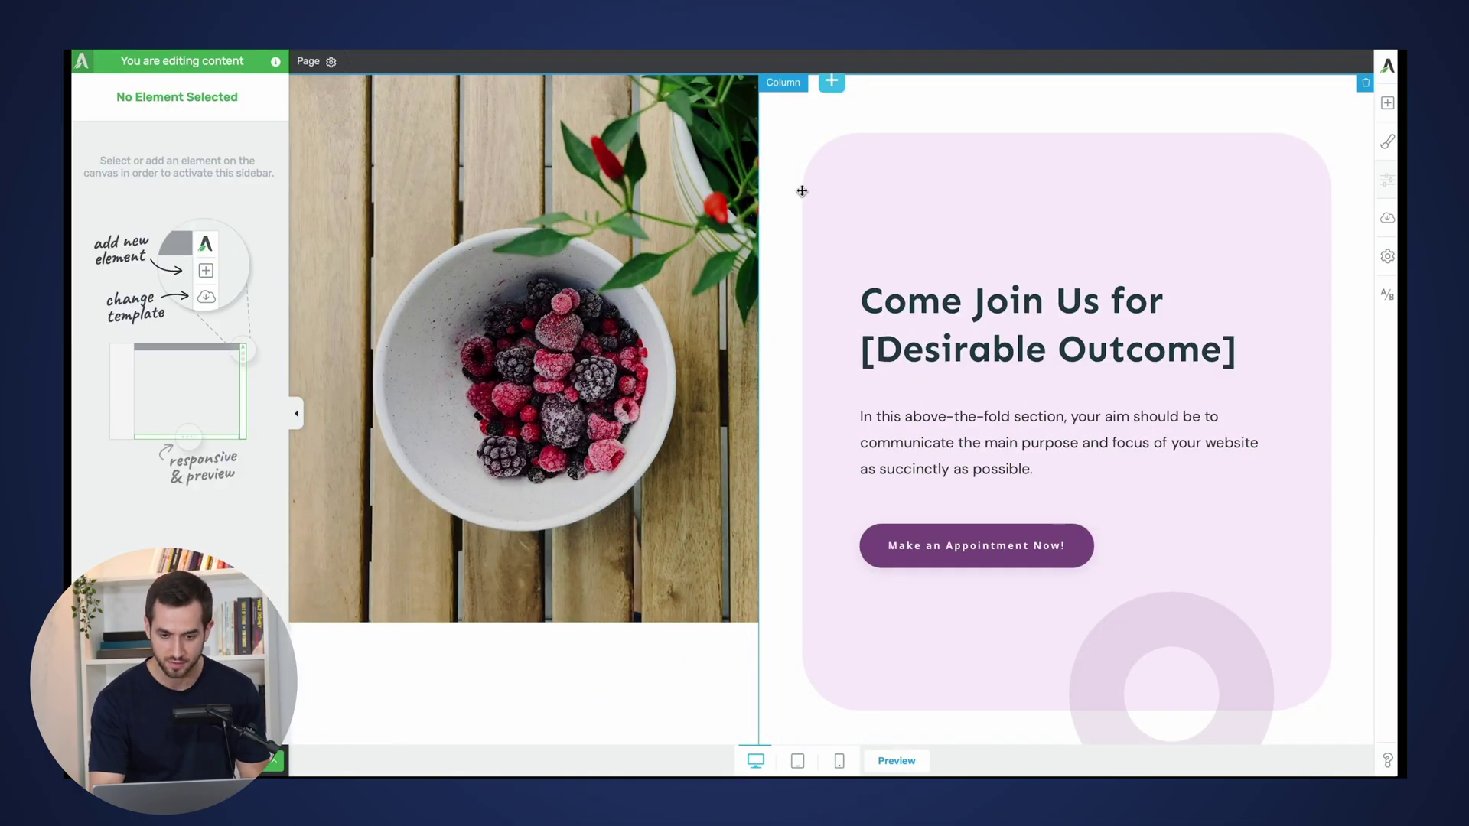
scroll(642, 345, down, 20)
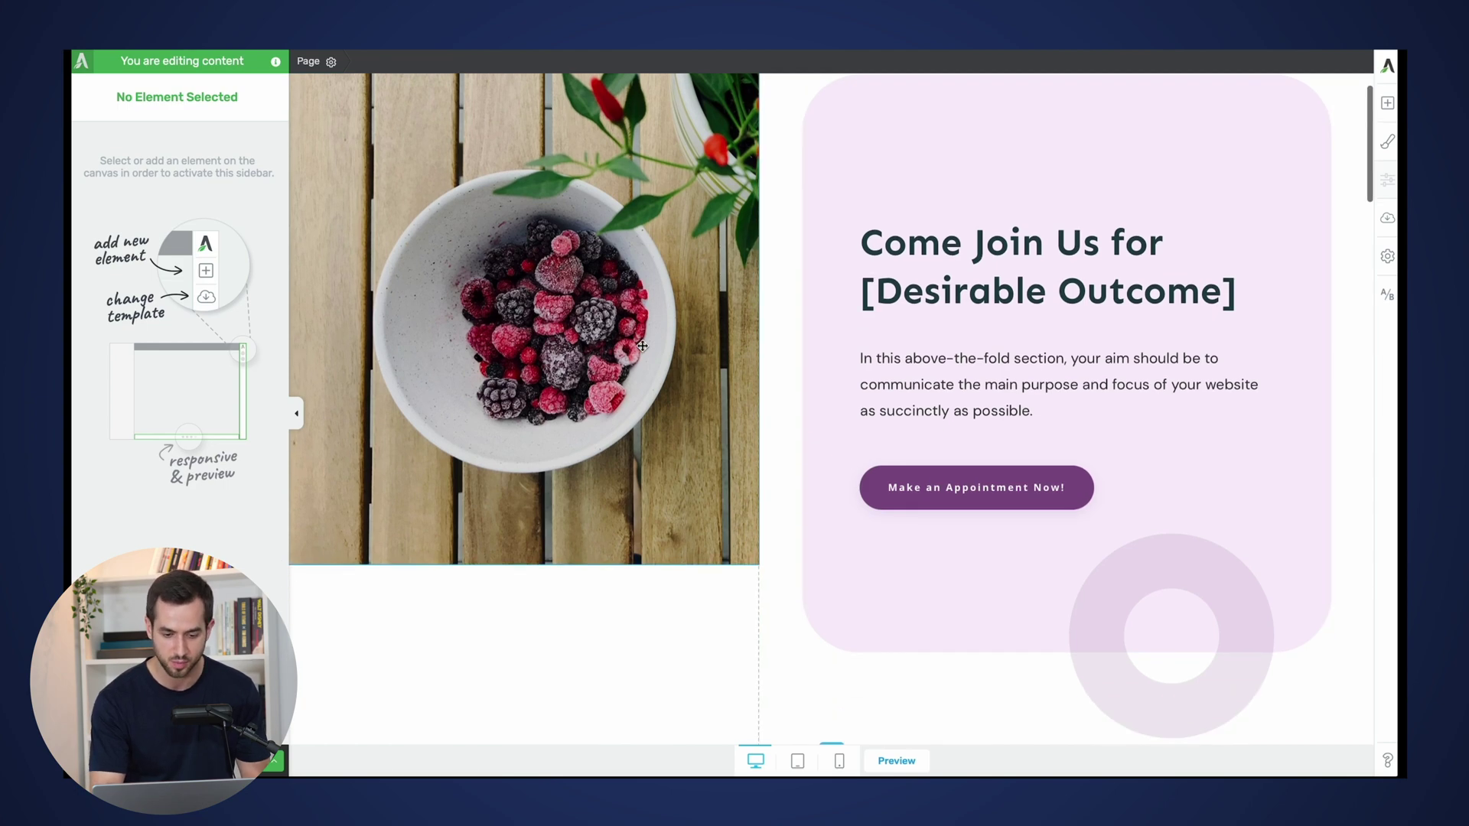
scroll(642, 346, up, 15)
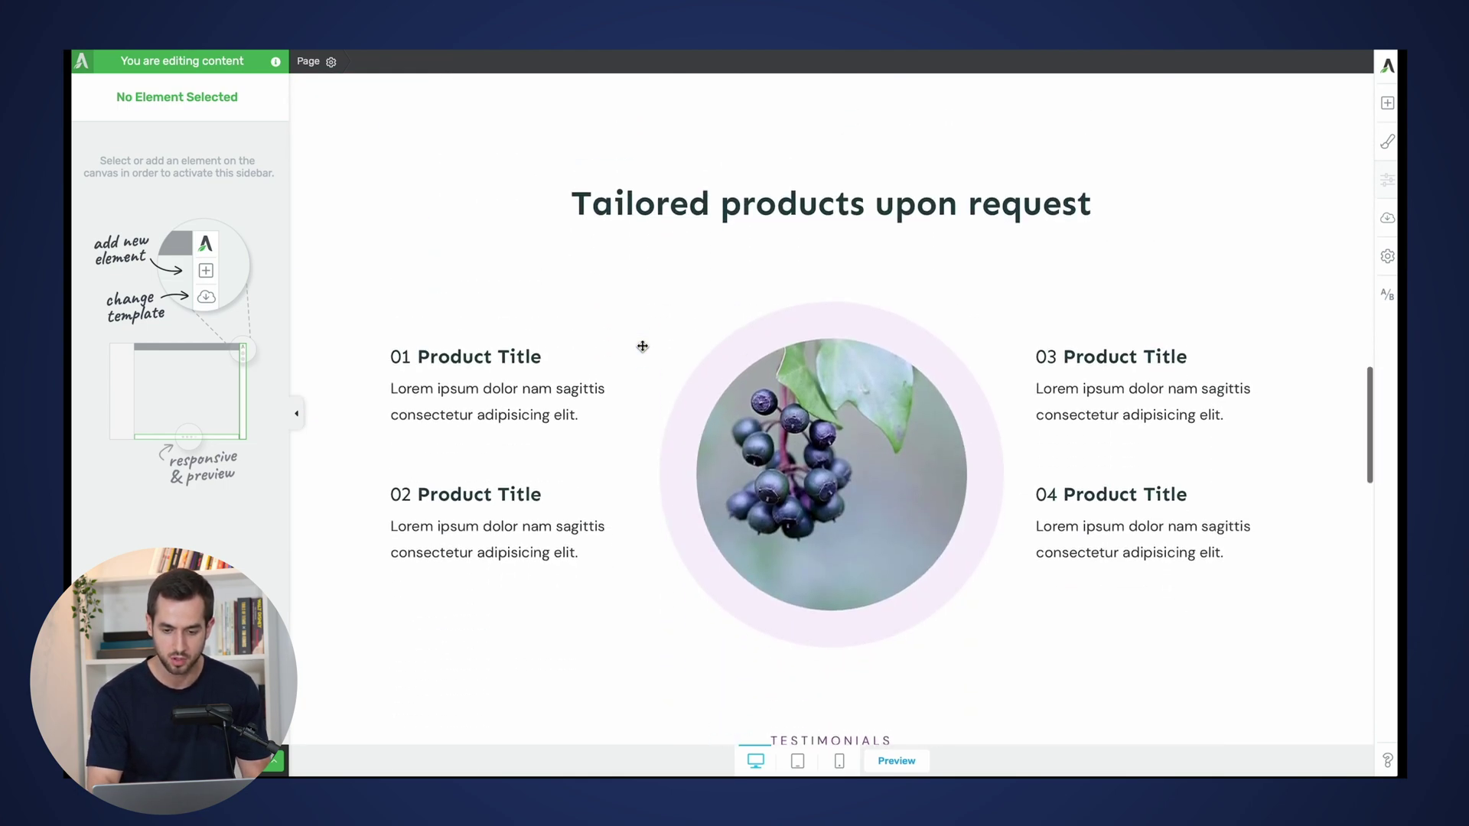
scroll(642, 345, up, 5)
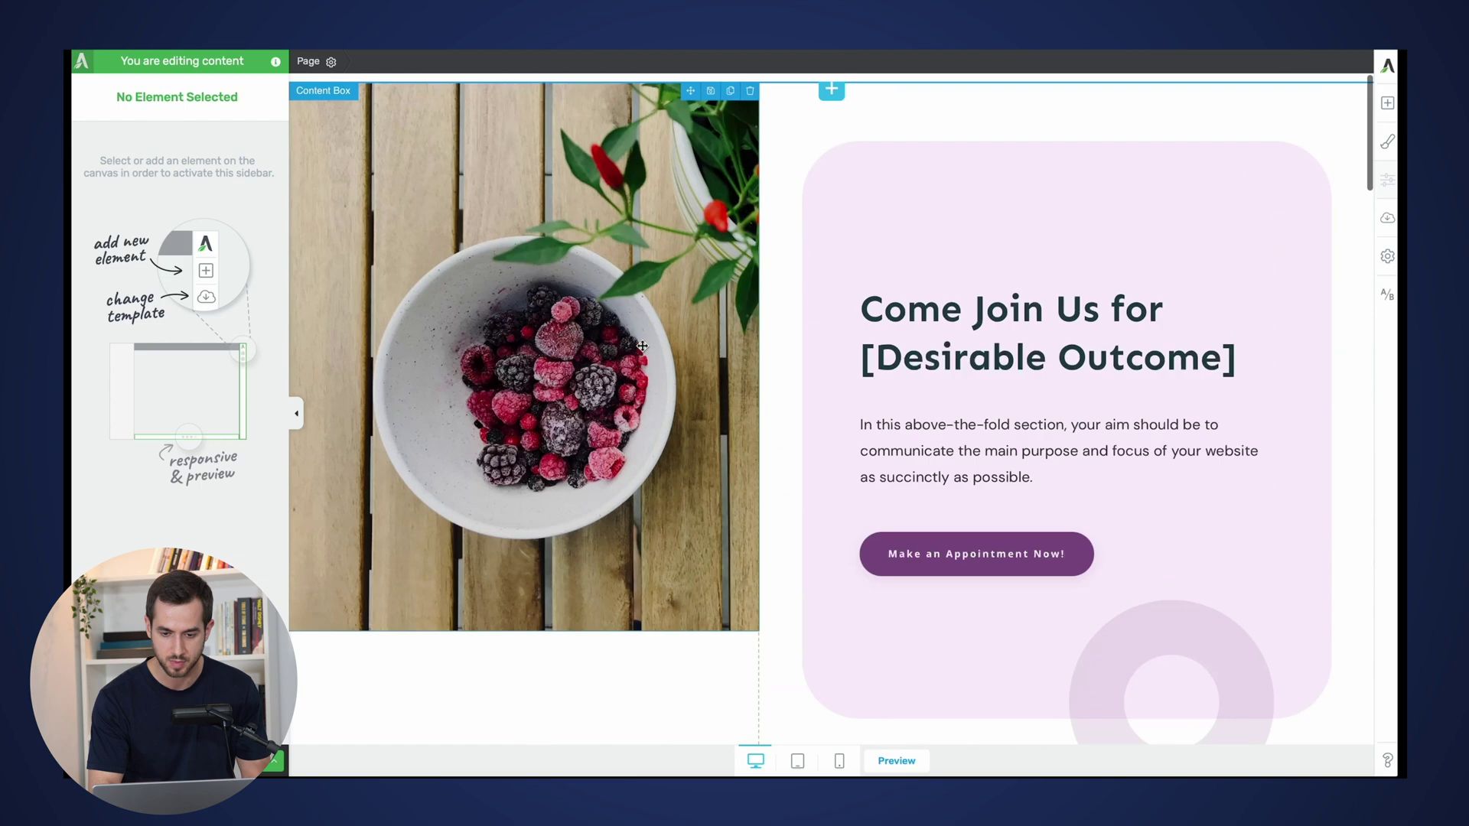
scroll(971, 303, down, 5)
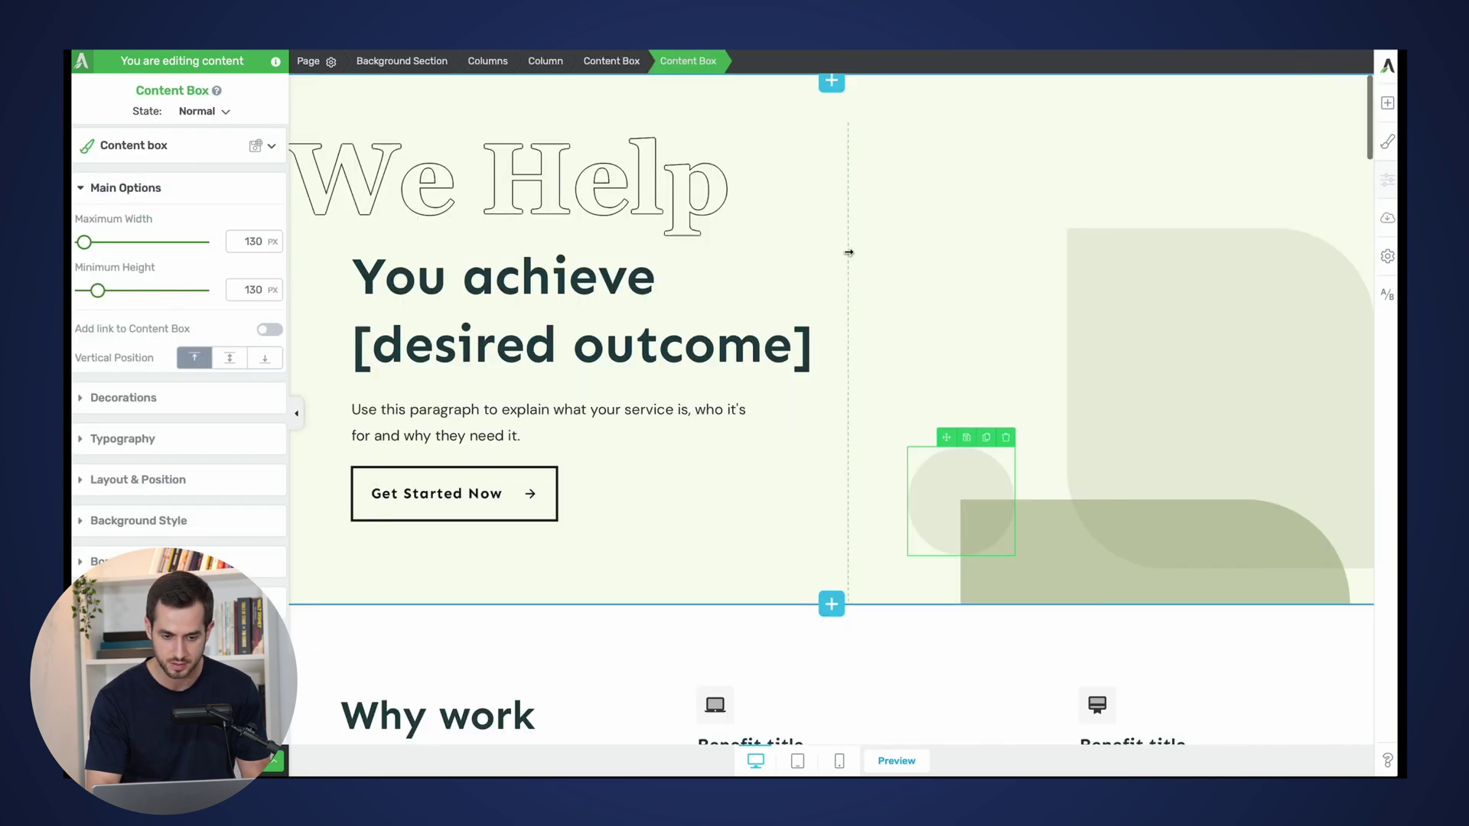
scroll(825, 335, down, 10)
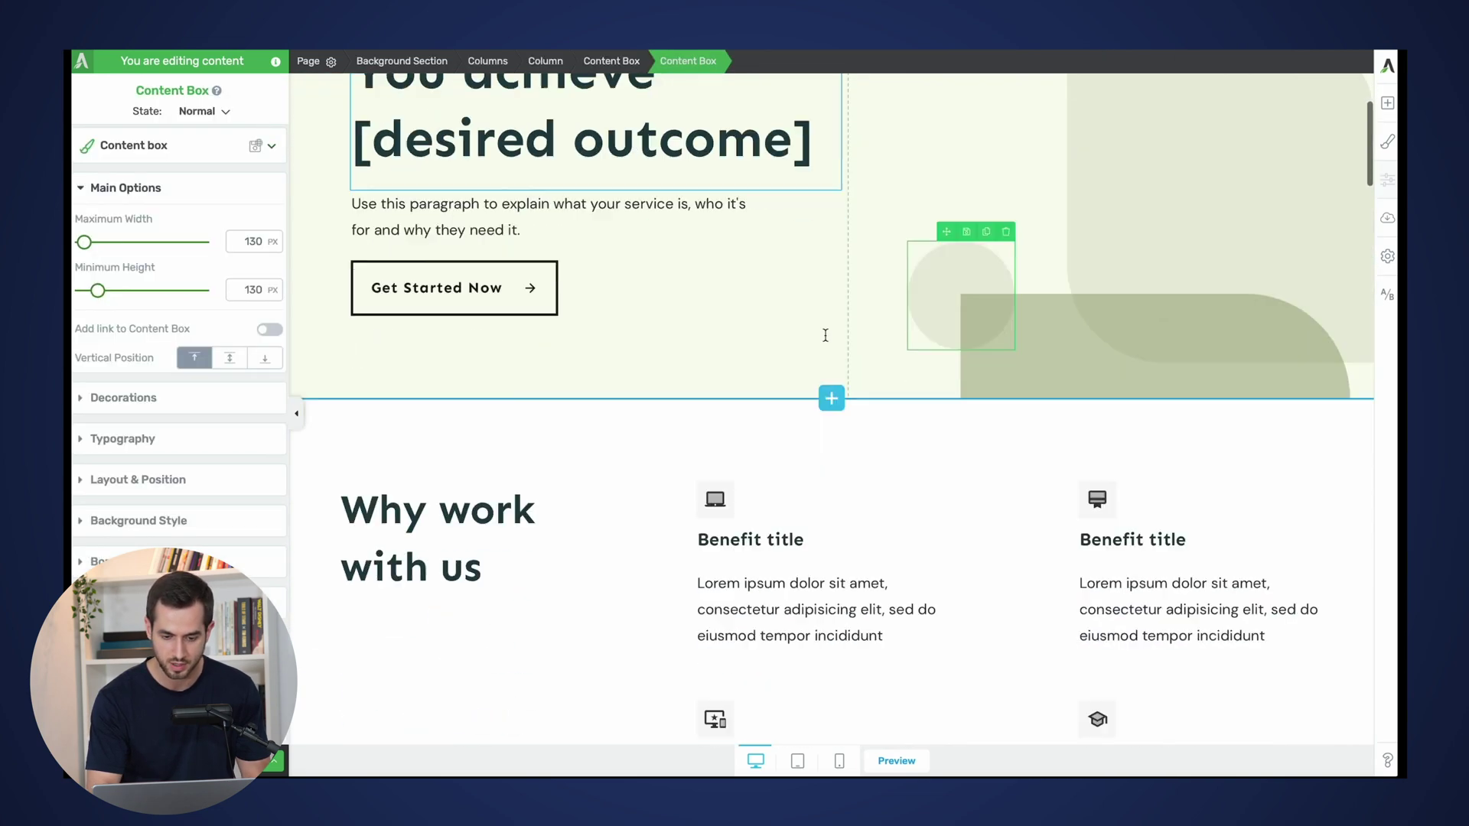
scroll(826, 335, down, 6)
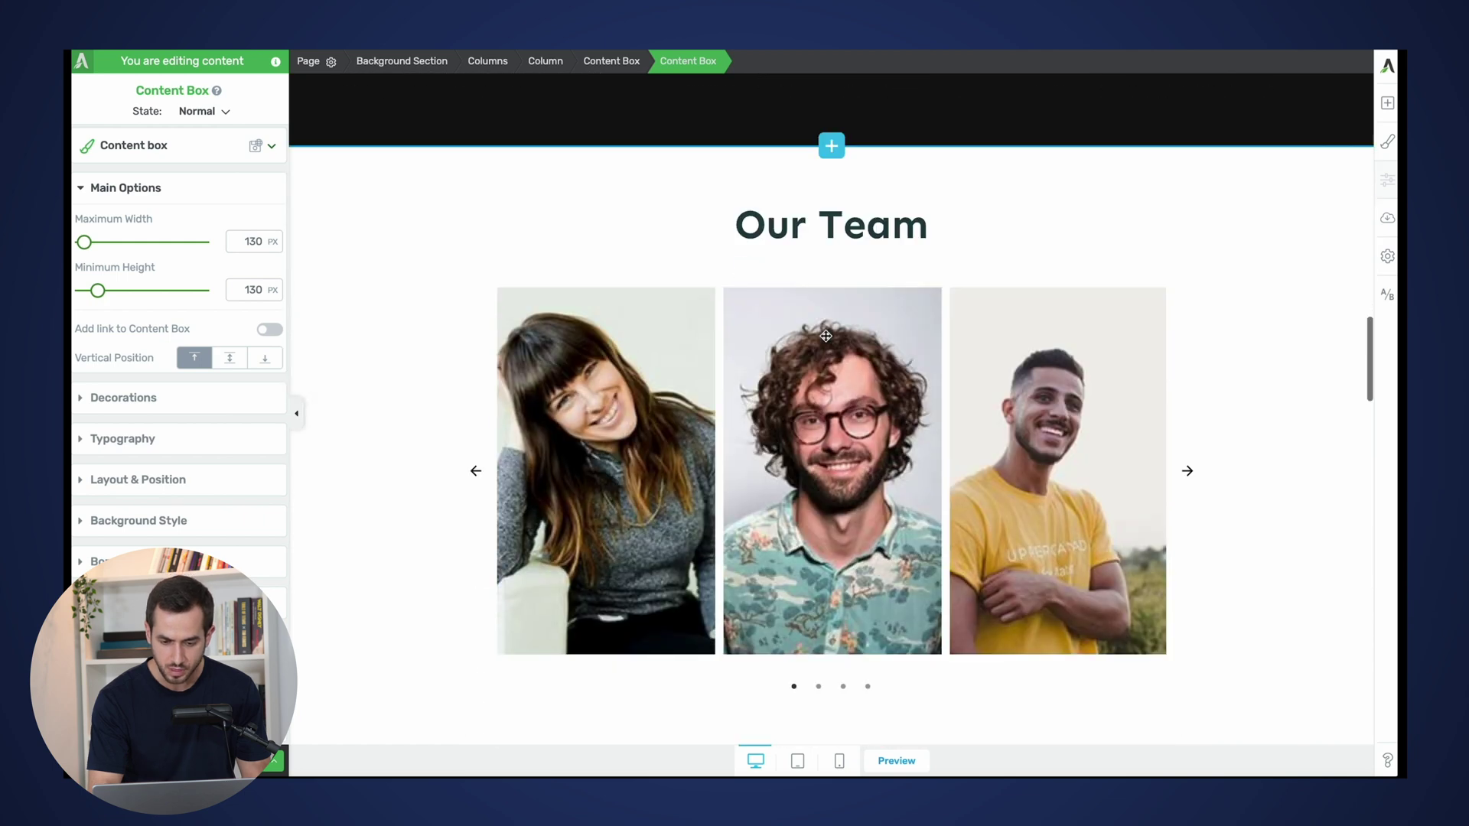
scroll(1191, 147, up, 12)
scroll(1191, 147, down, 1)
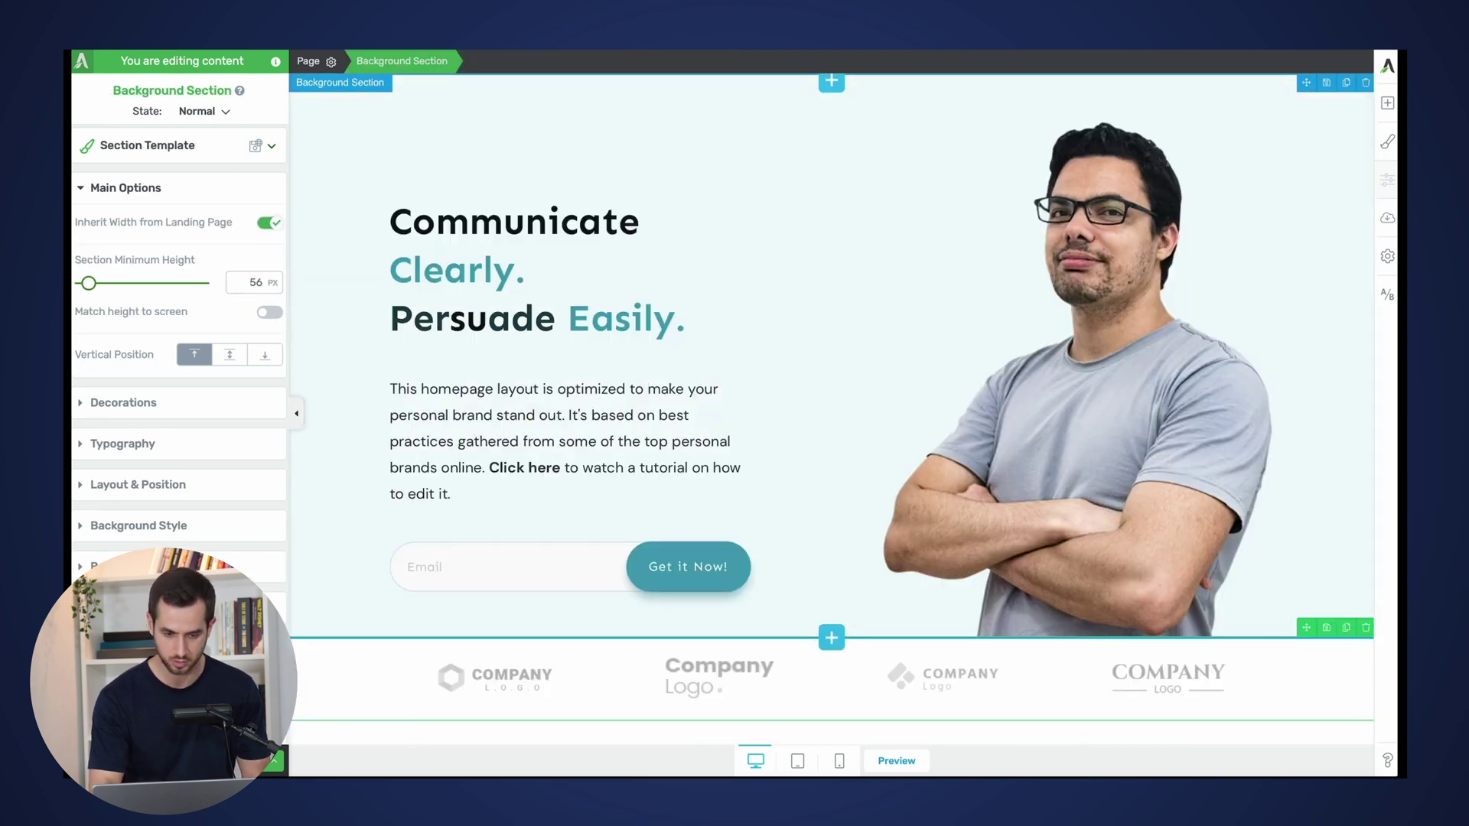
scroll(863, 276, down, 8)
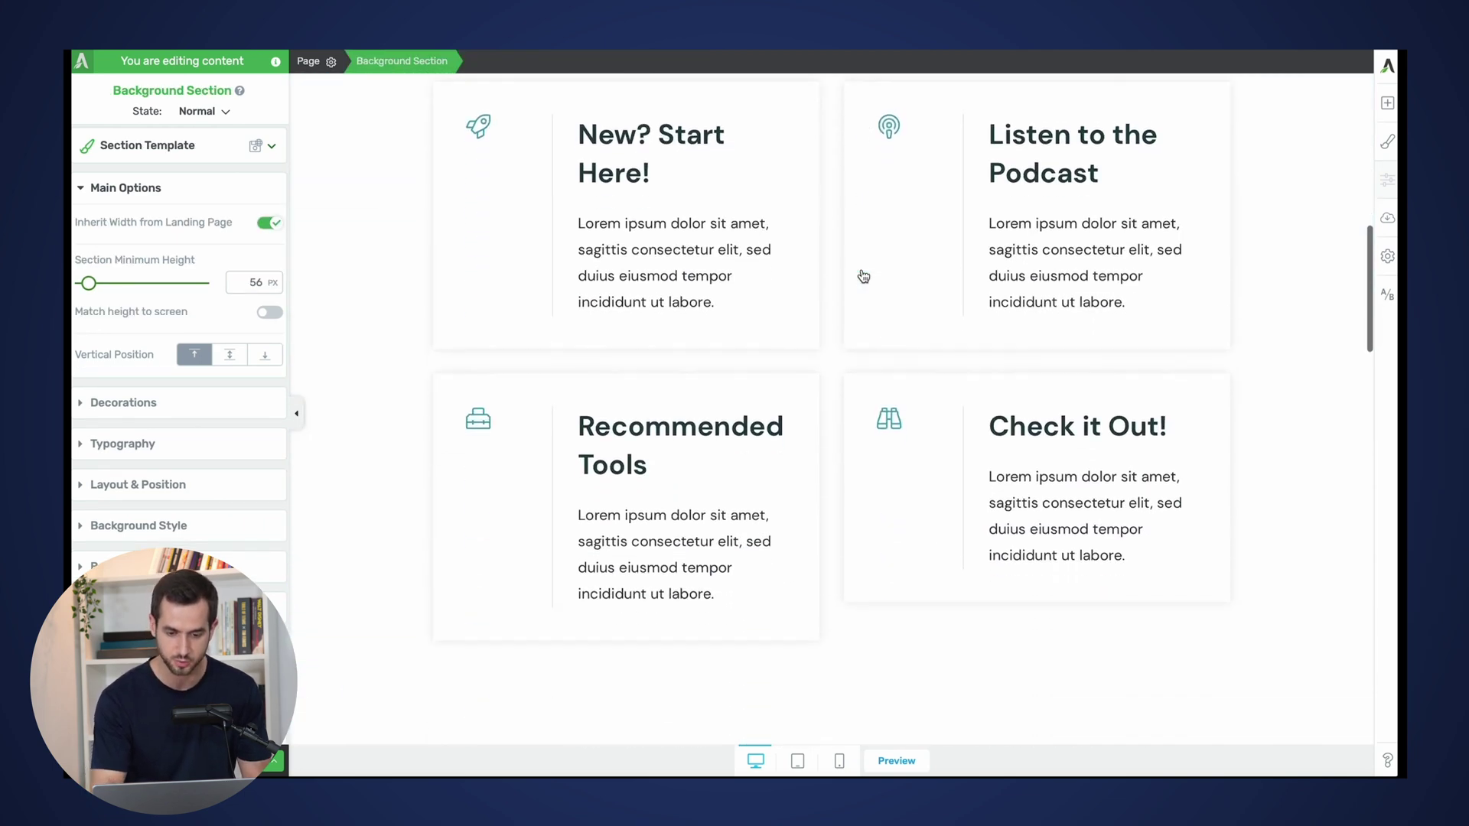
scroll(863, 276, up, 7)
scroll(863, 276, up, 1)
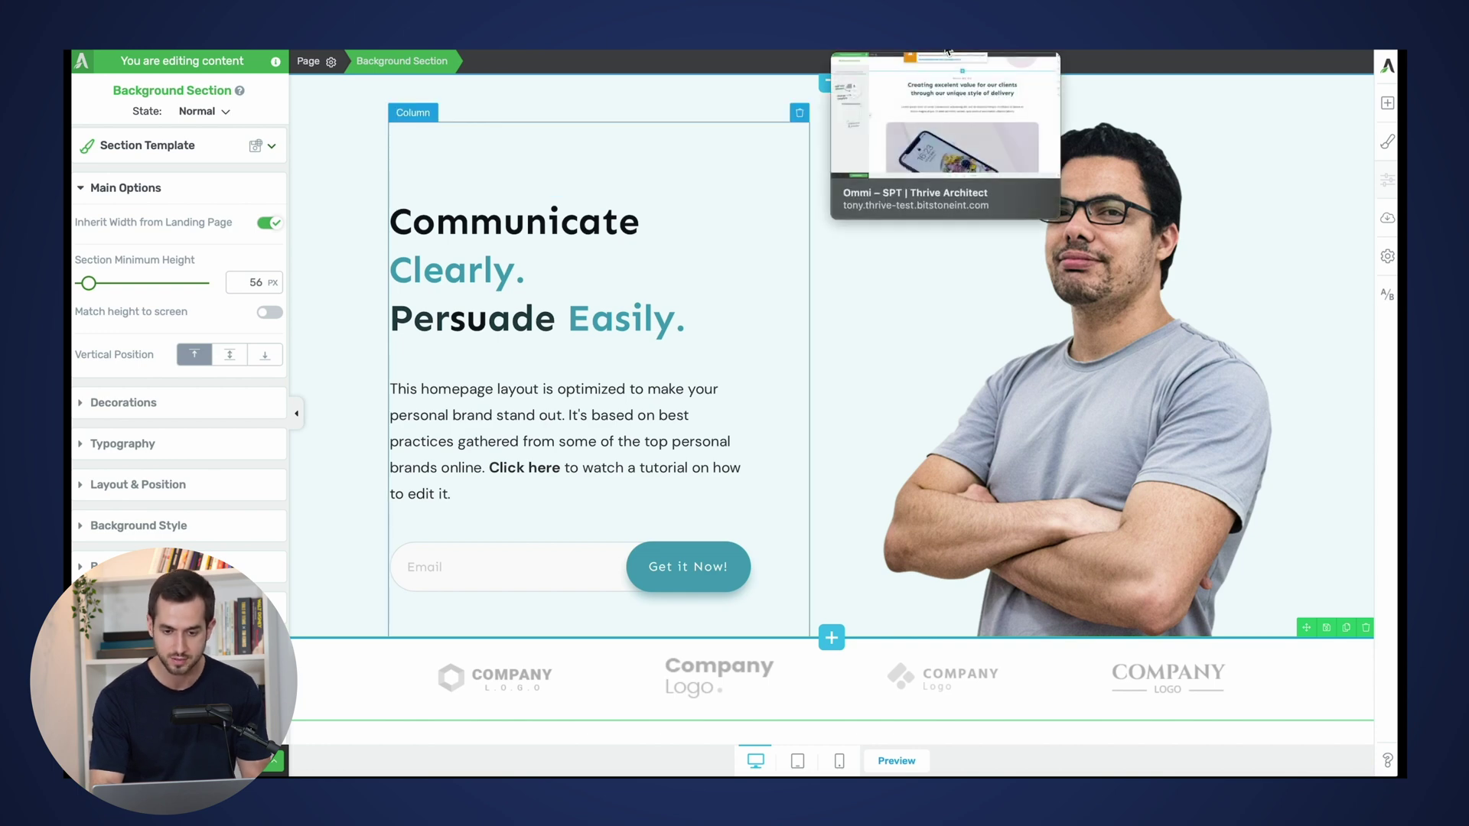
click(947, 52)
scroll(882, 455, down, 8)
scroll(882, 455, down, 10)
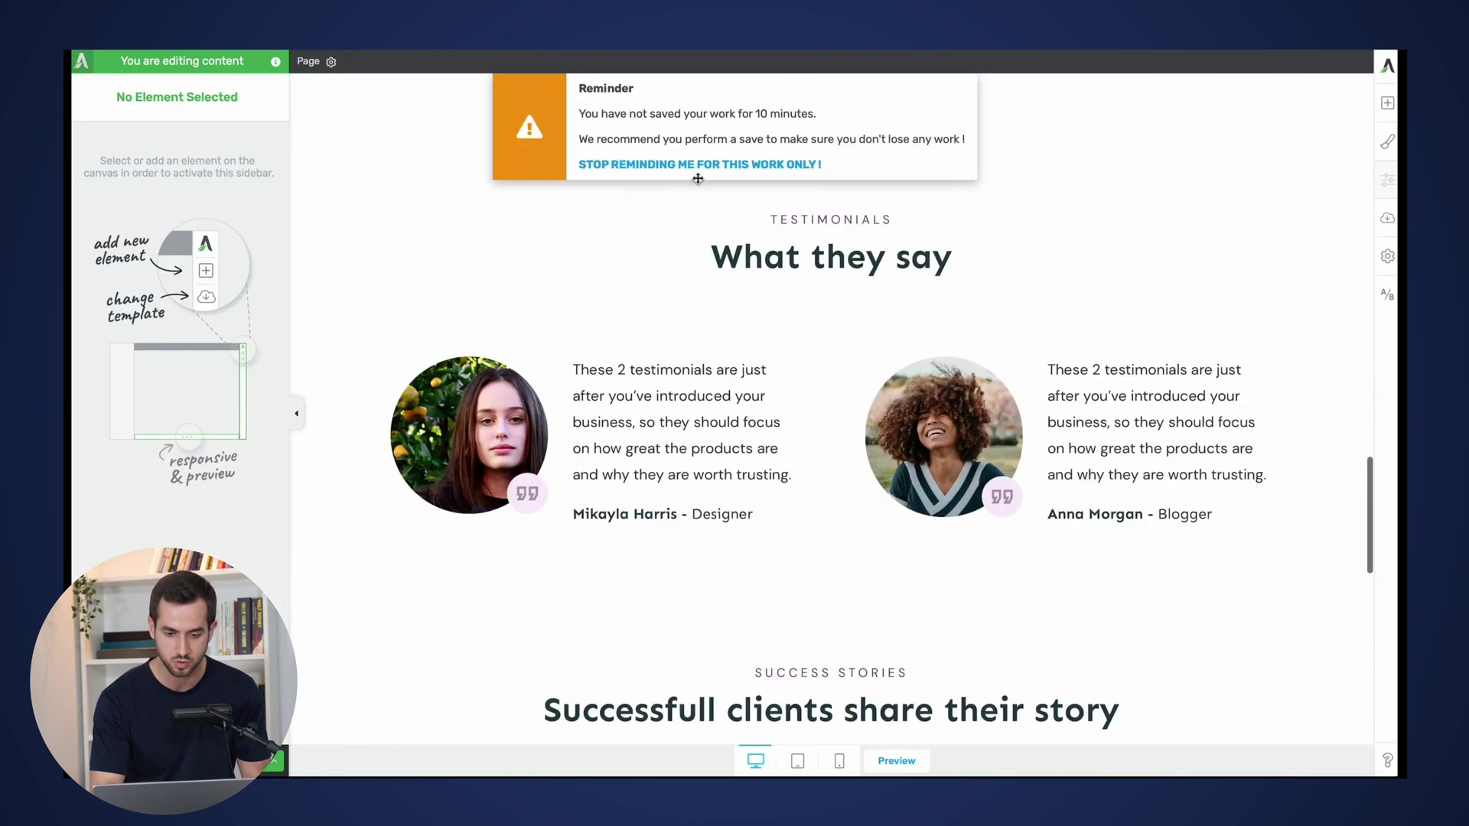
scroll(1060, 415, down, 2)
scroll(1060, 415, down, 10)
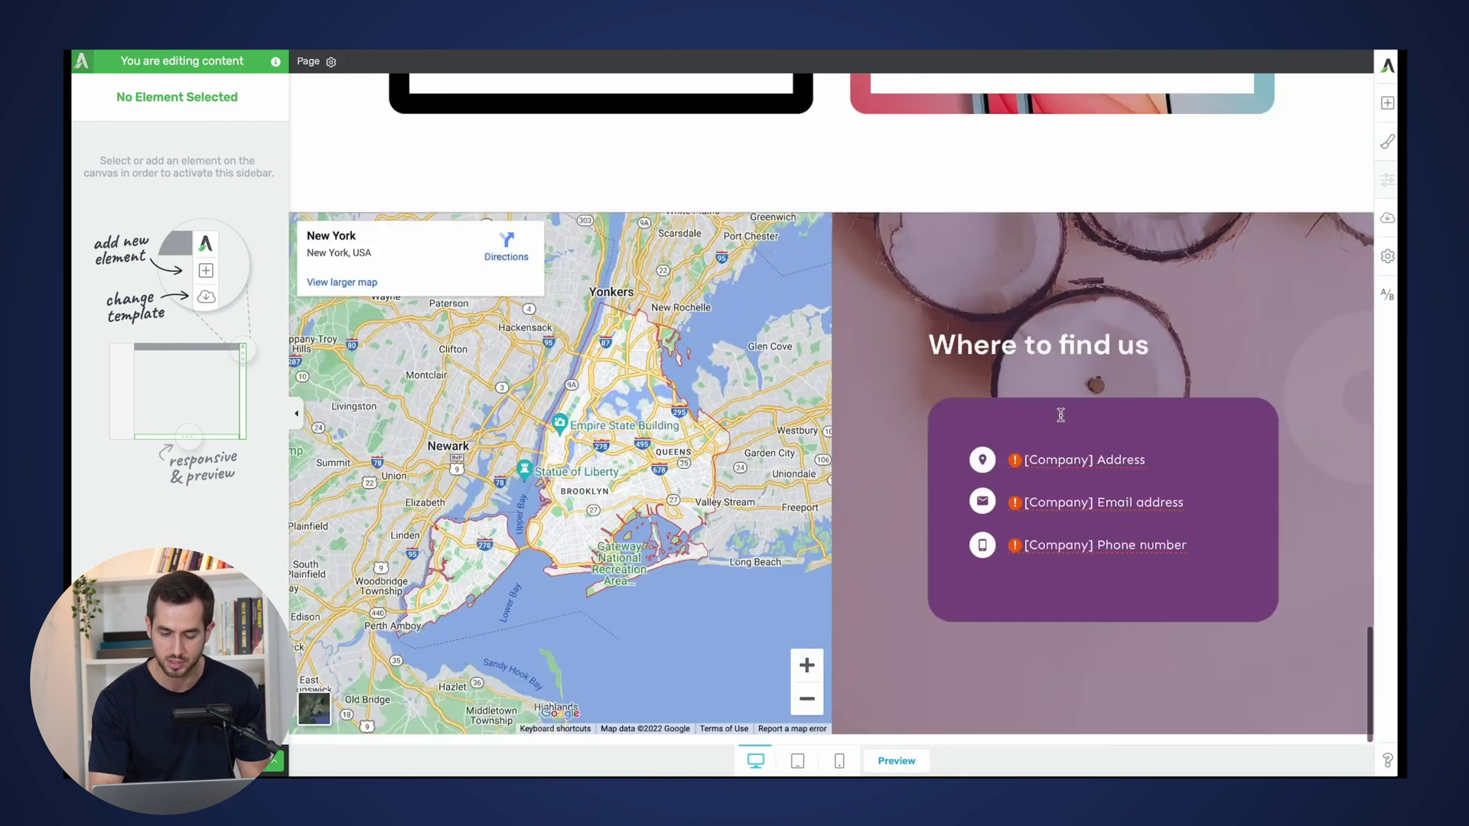
scroll(1061, 415, up, 8)
scroll(1060, 415, up, 2)
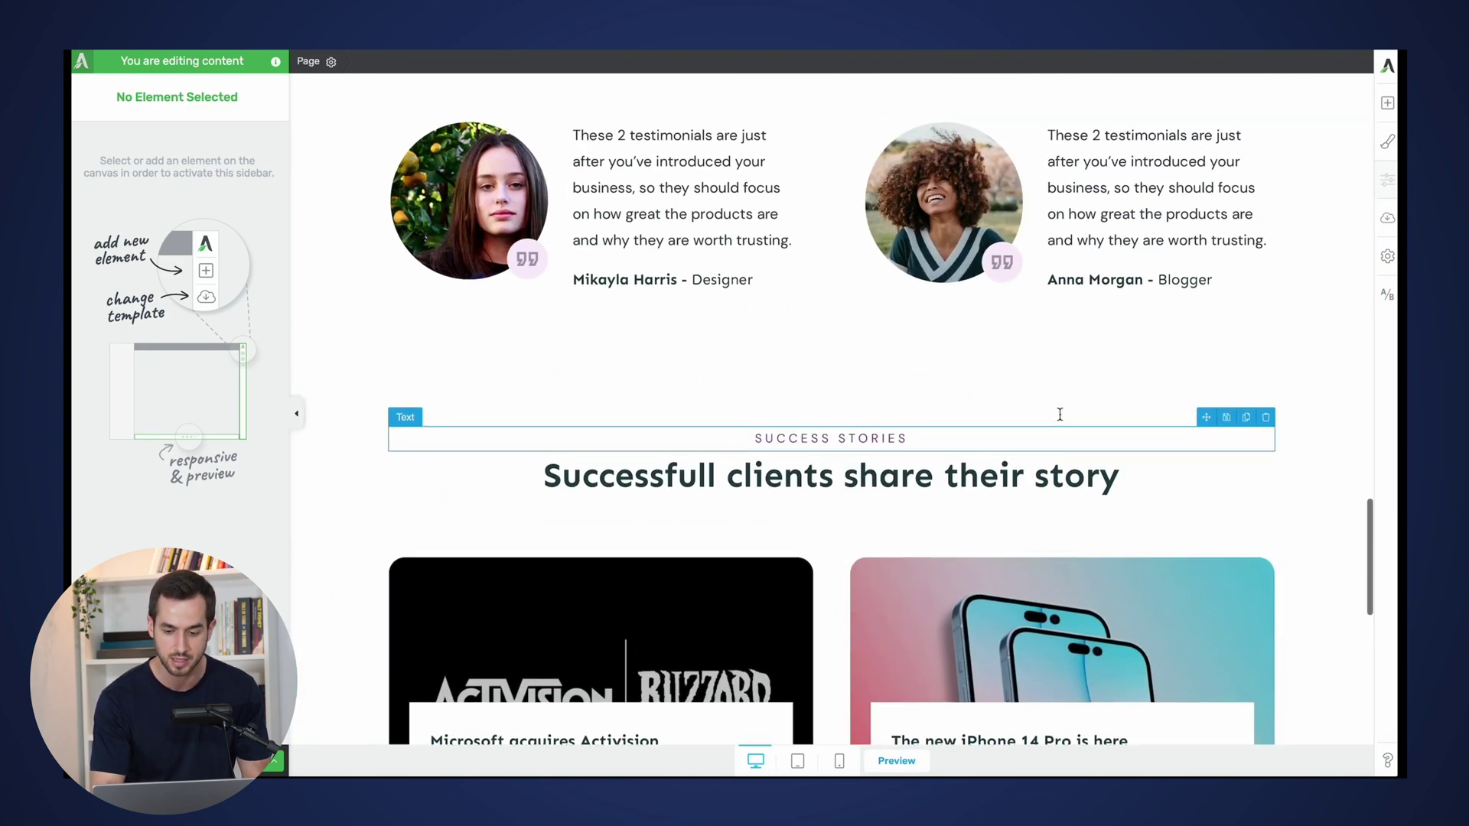
Step: Drop a Pricing Table element below the testimonials and choose the Pricing Table 10 template
click(1388, 102)
text(pri)
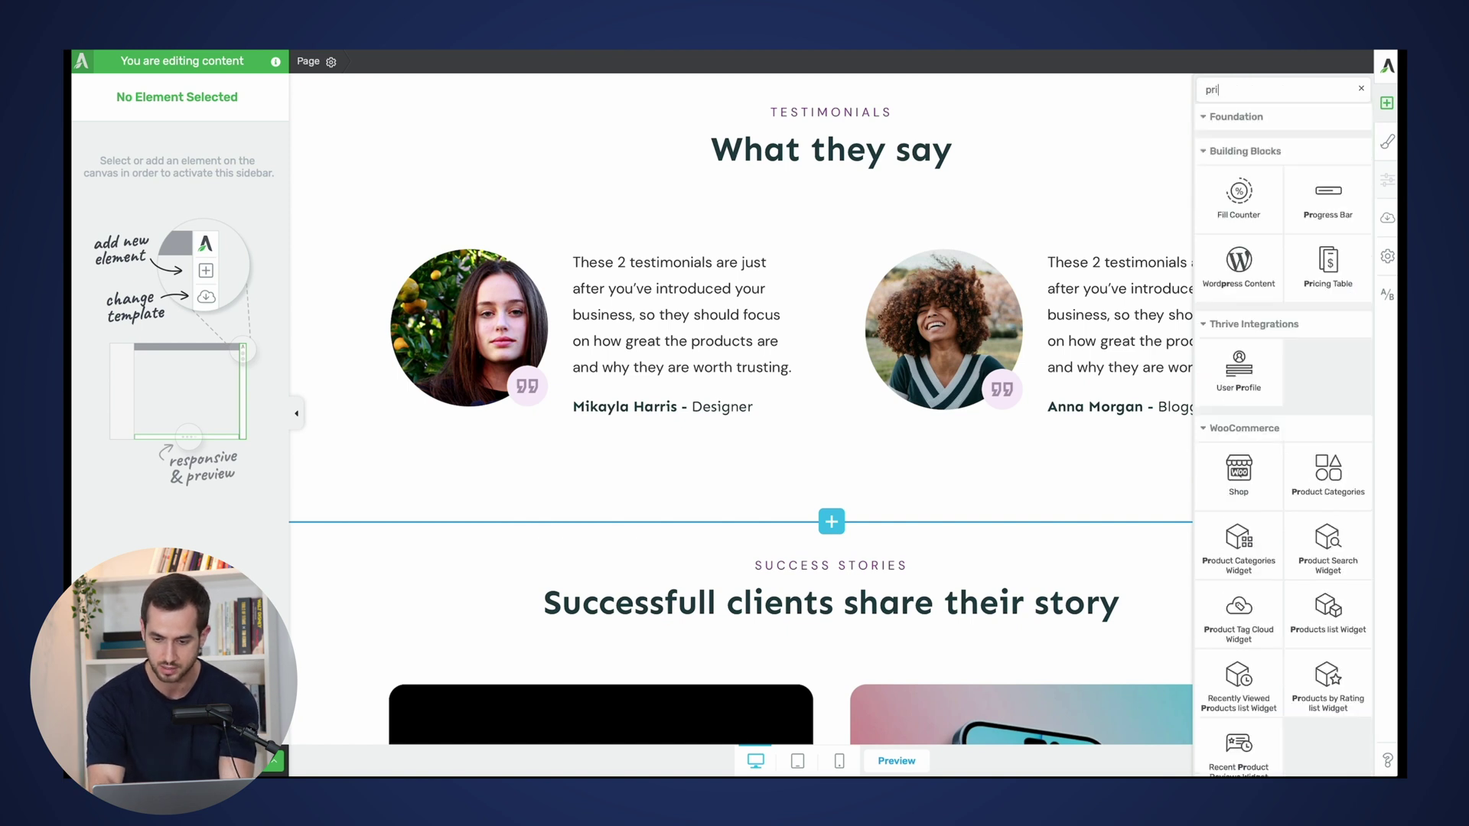
drag(1239, 191, 731, 505)
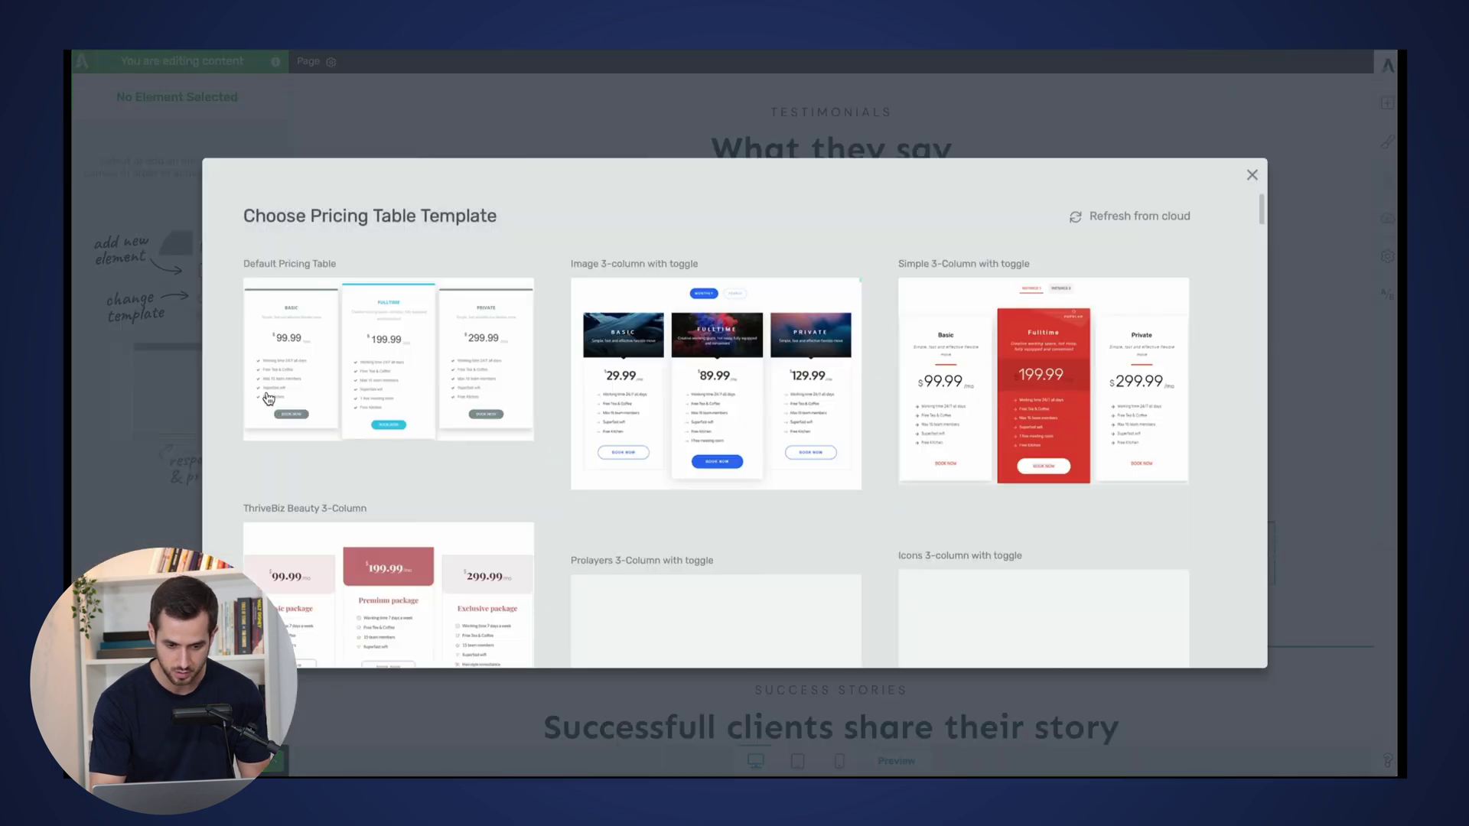
scroll(723, 432, down, 15)
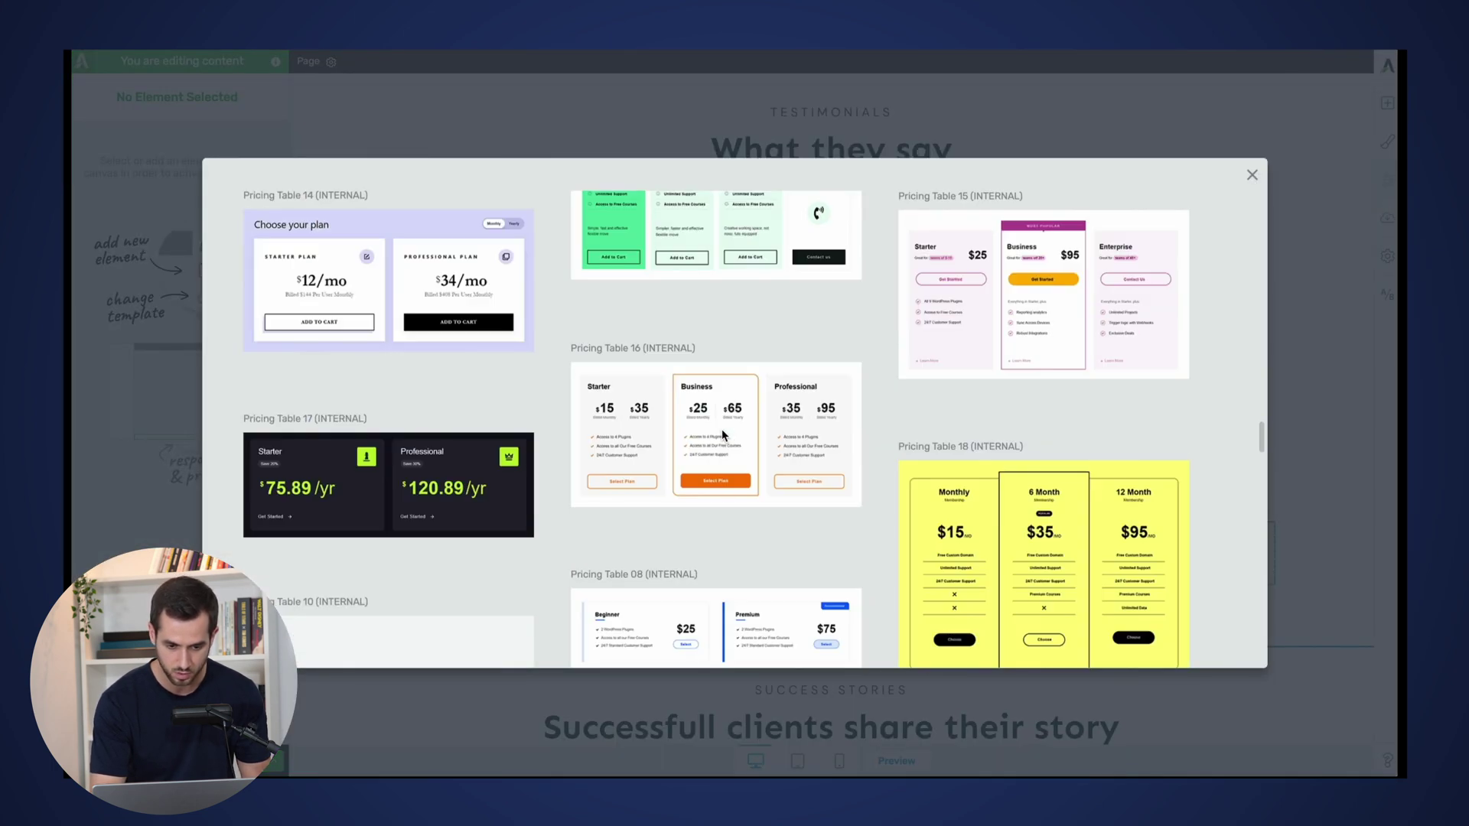
scroll(723, 435, up, 5)
scroll(723, 436, down, 10)
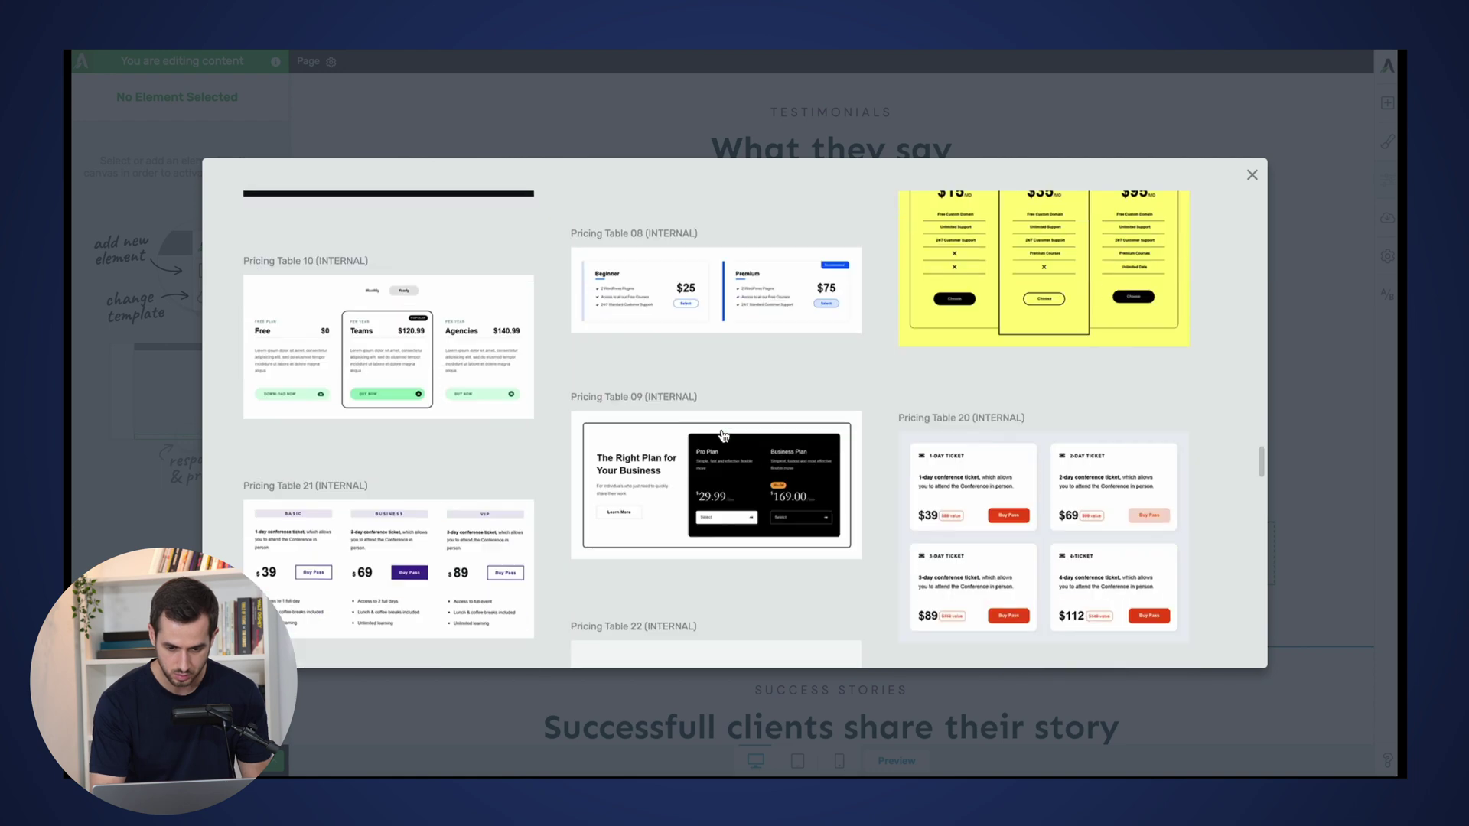
scroll(460, 335, up, 5)
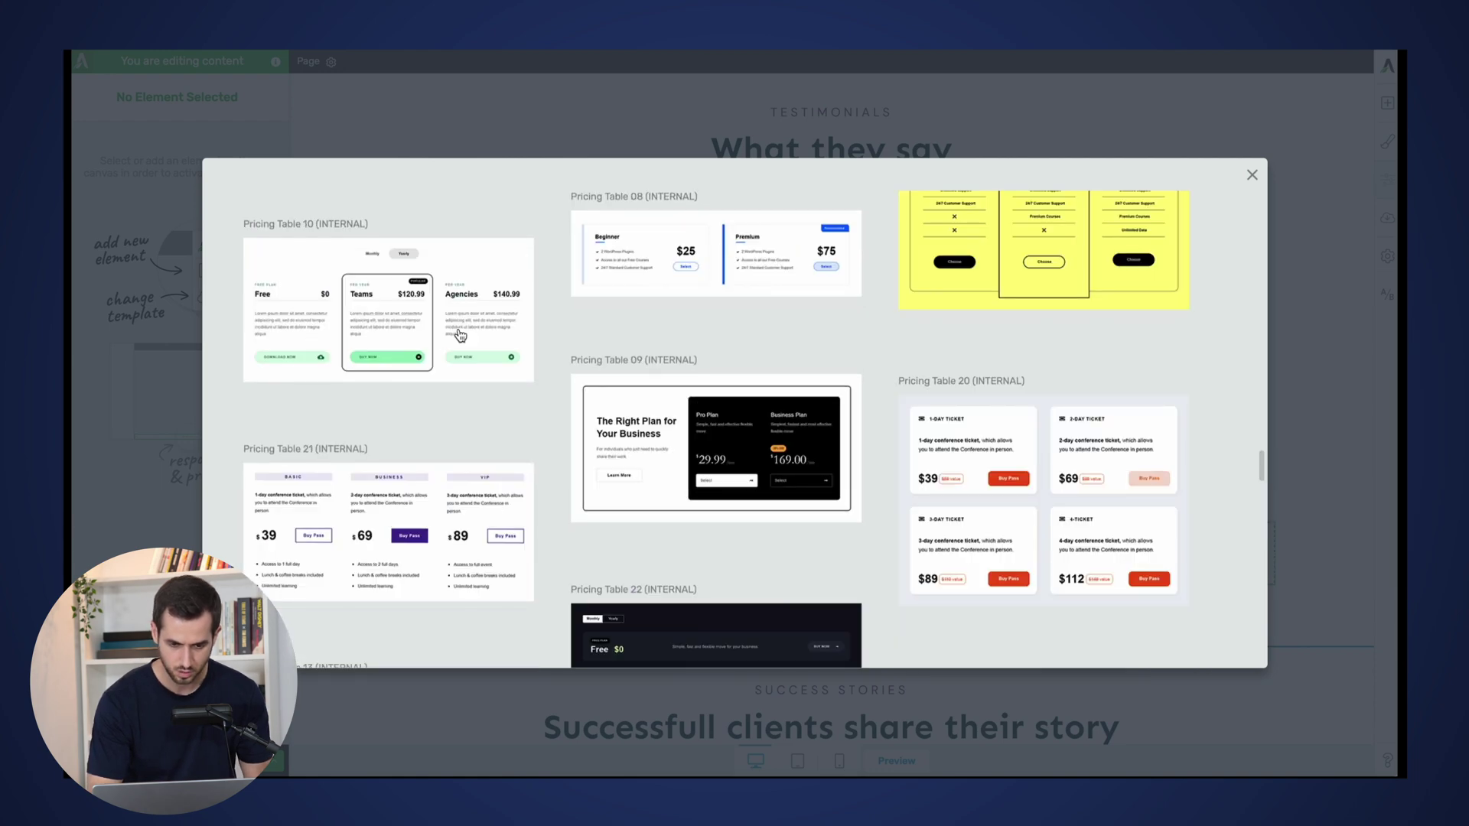
click(385, 319)
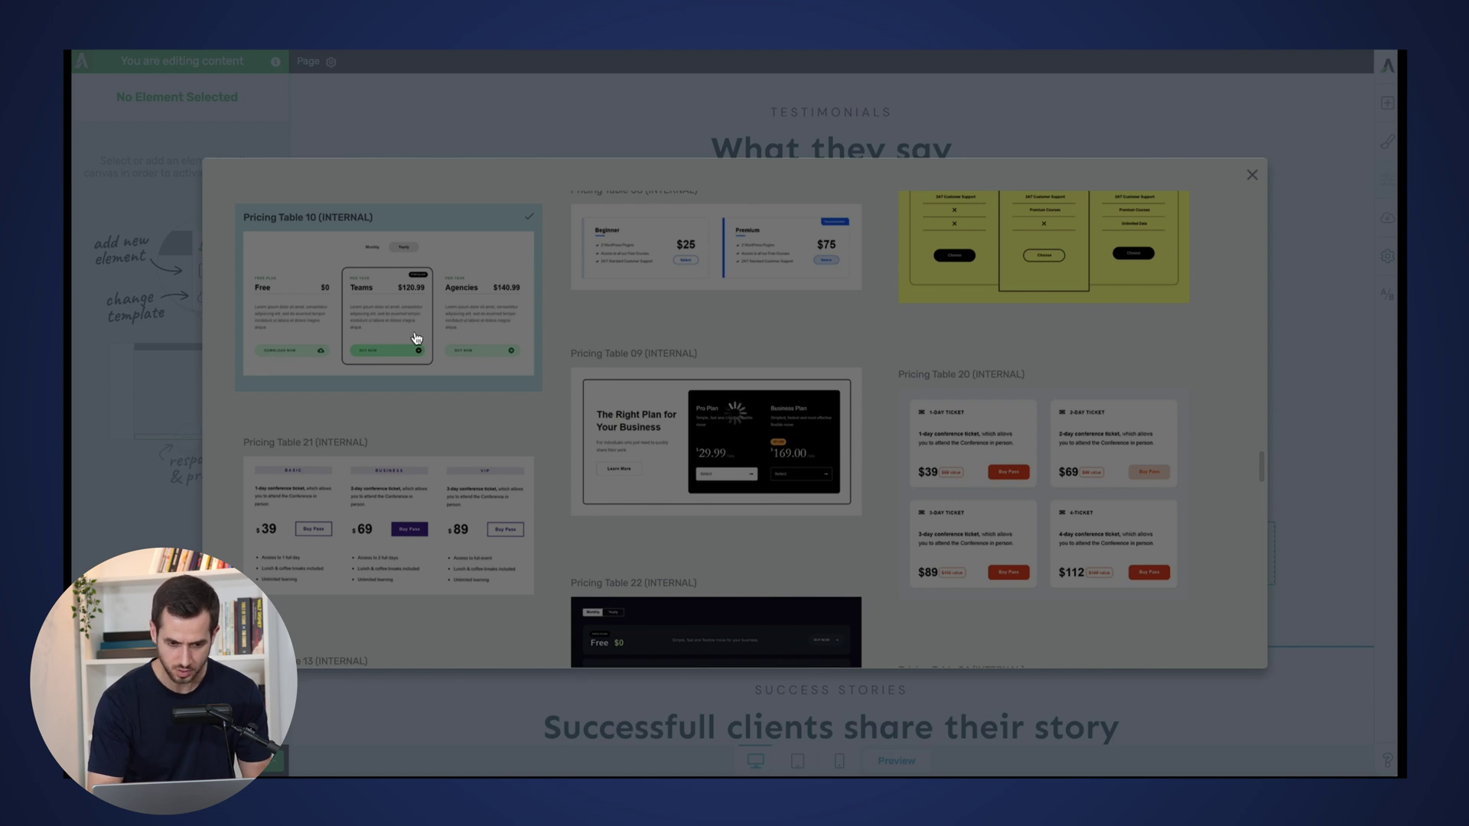
Step: Preview the table with 'Inherit page smart colors' off, then switch inheritance back on
scroll(794, 497, down, 3)
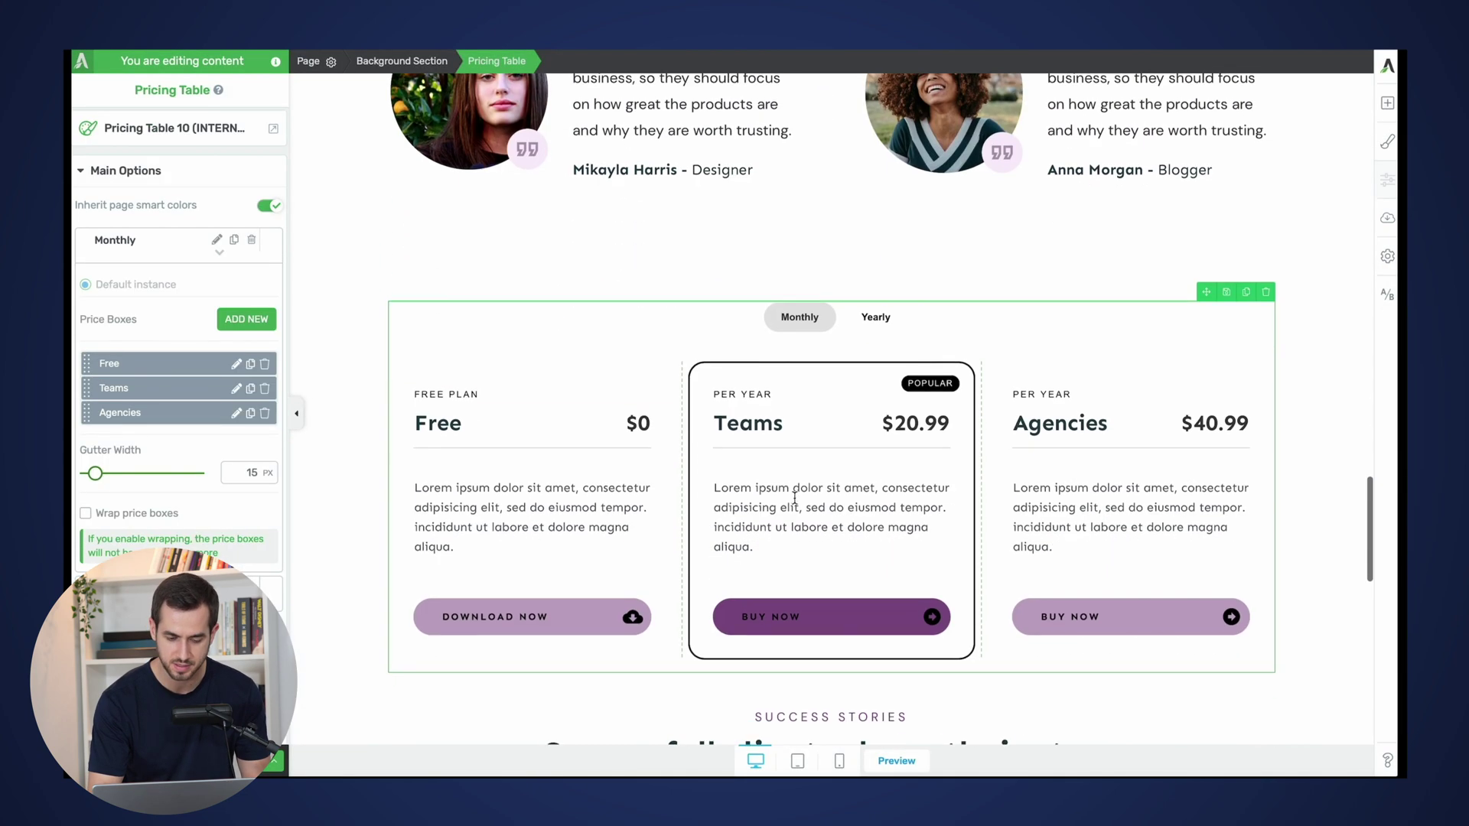
scroll(795, 498, down, 1)
scroll(809, 361, up, 2)
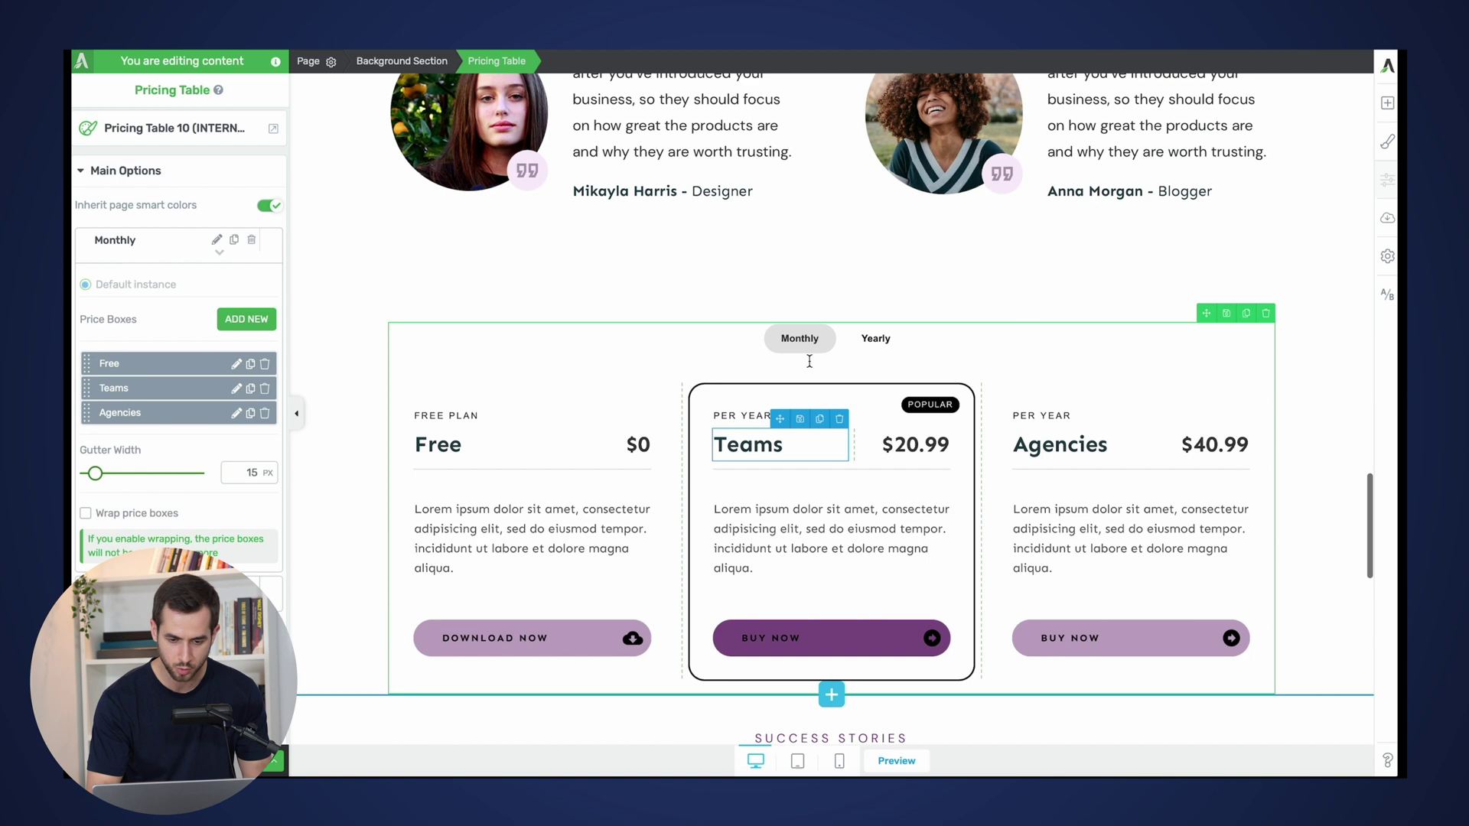
scroll(809, 361, up, 3)
scroll(810, 361, down, 2)
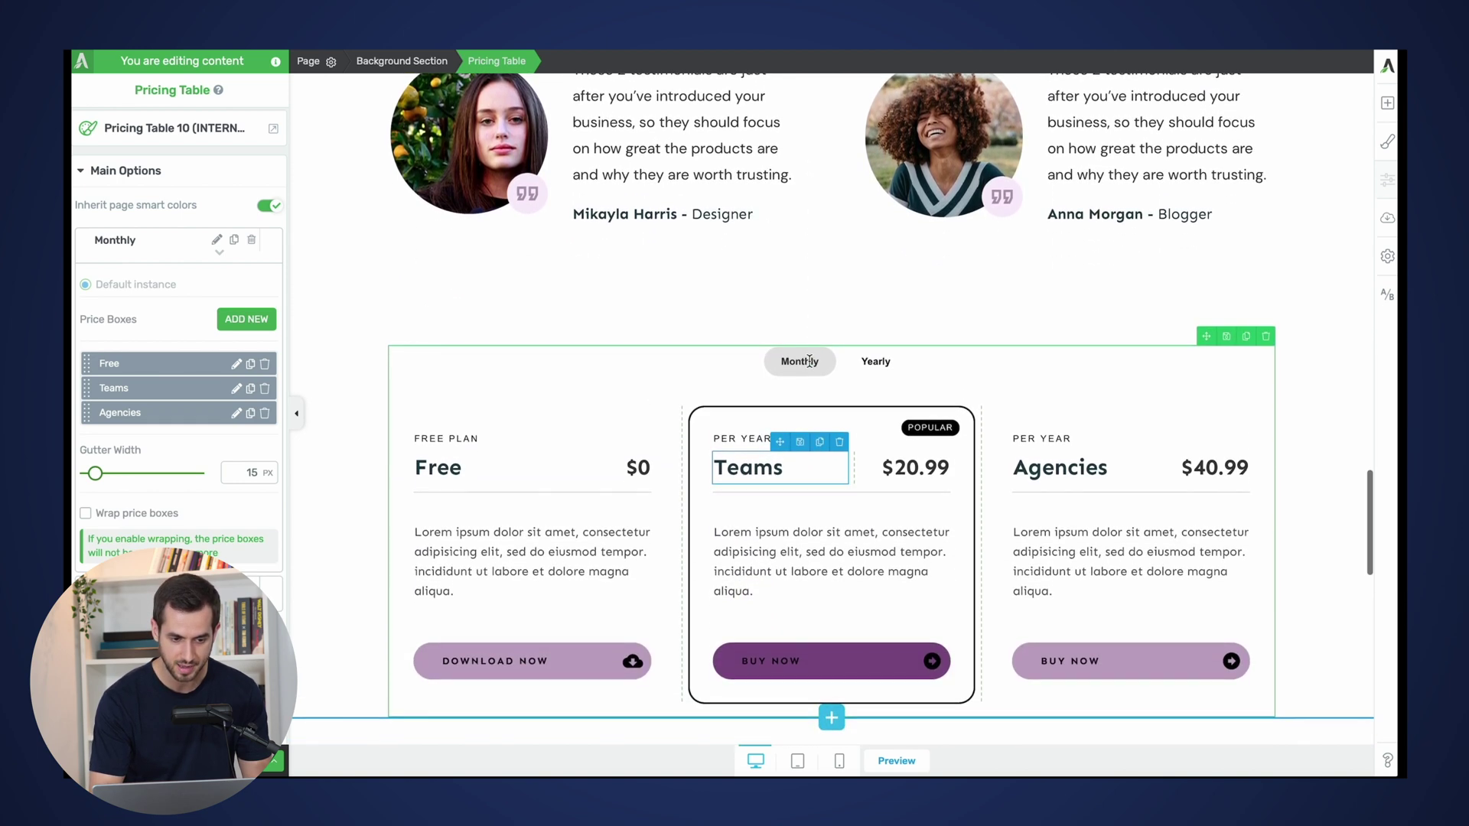
scroll(809, 361, down, 1)
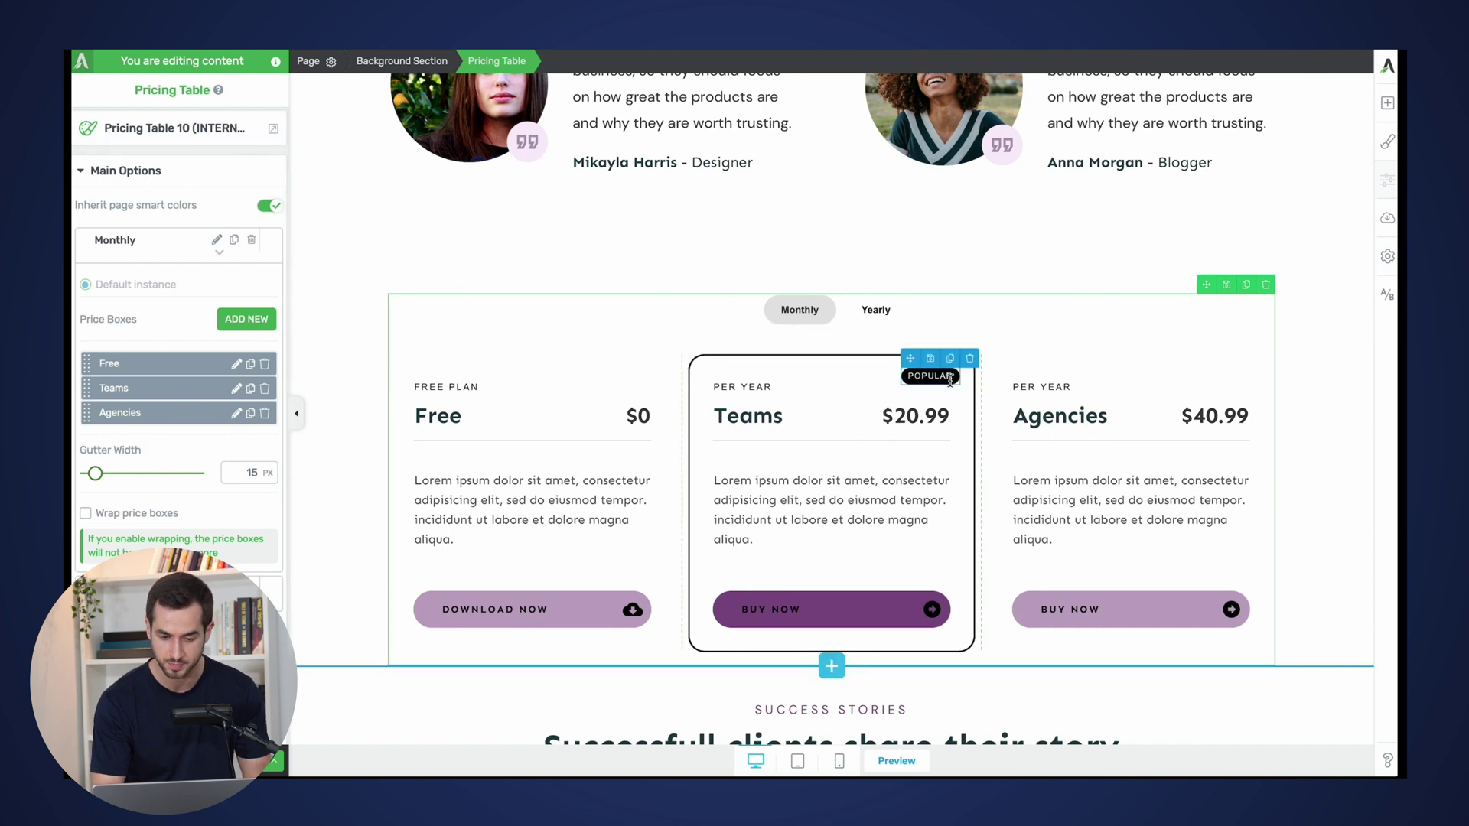
click(268, 207)
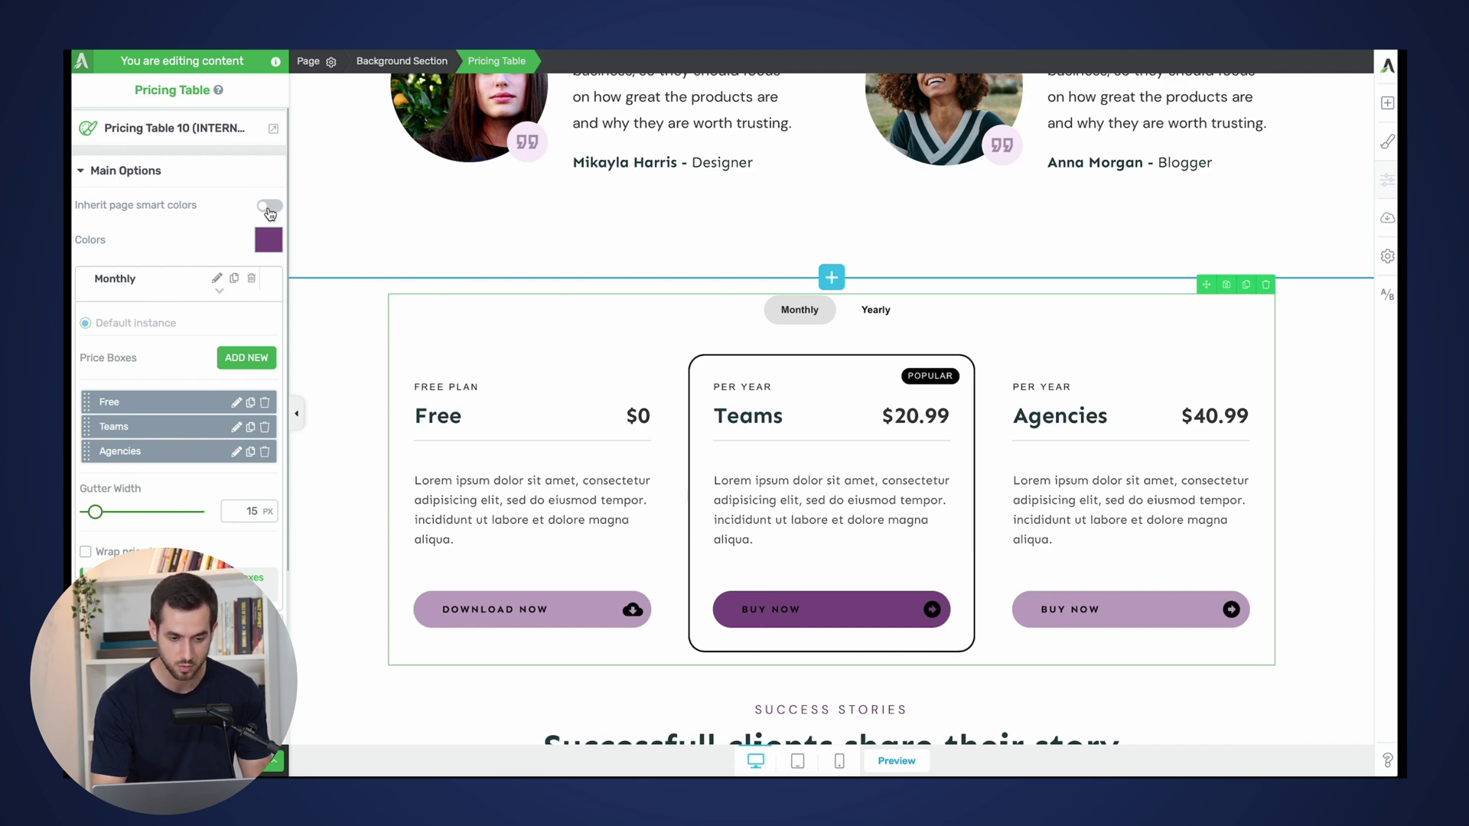
click(268, 207)
scroll(550, 352, down, 3)
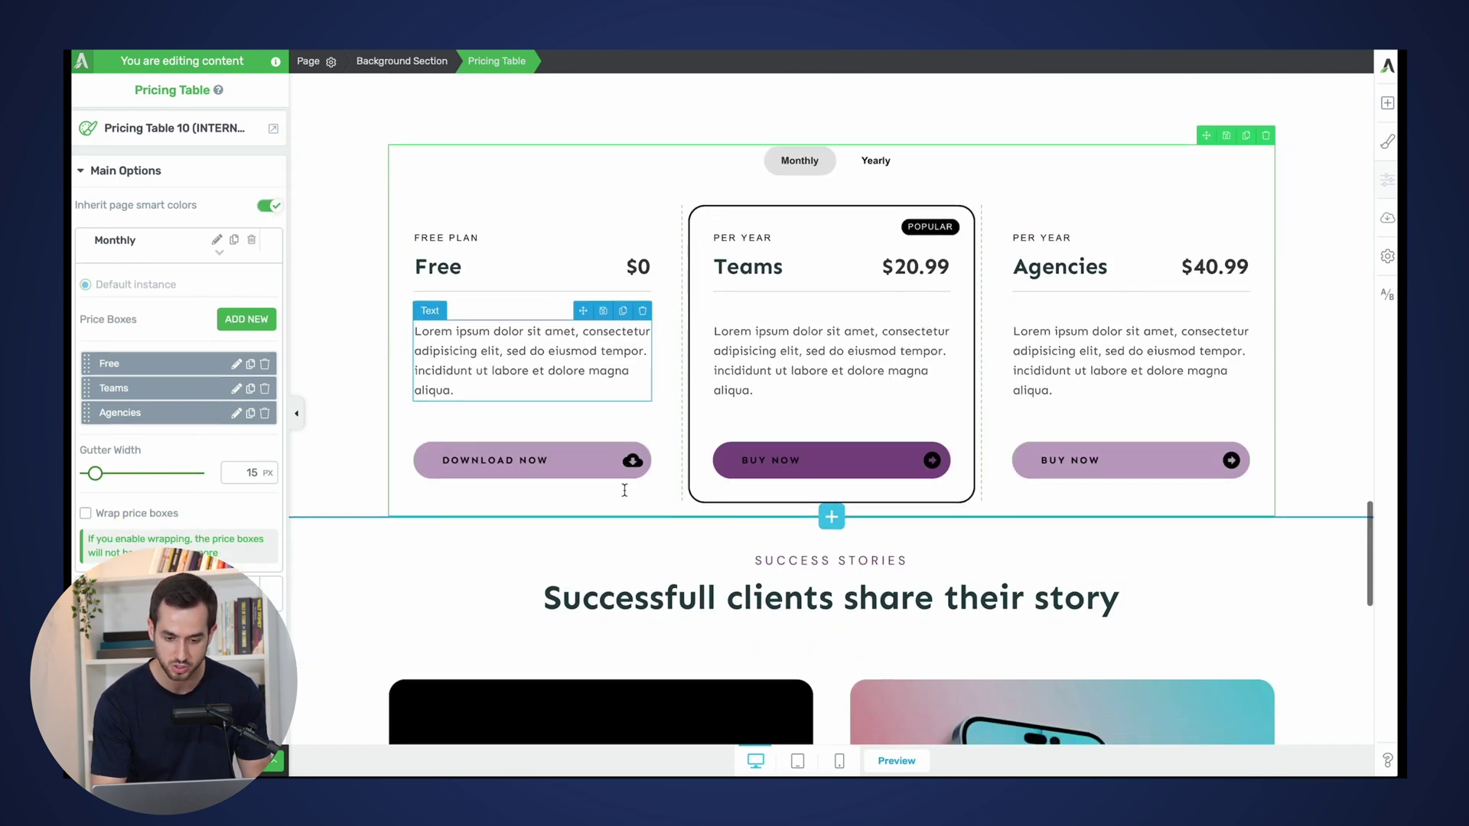
scroll(625, 489, up, 3)
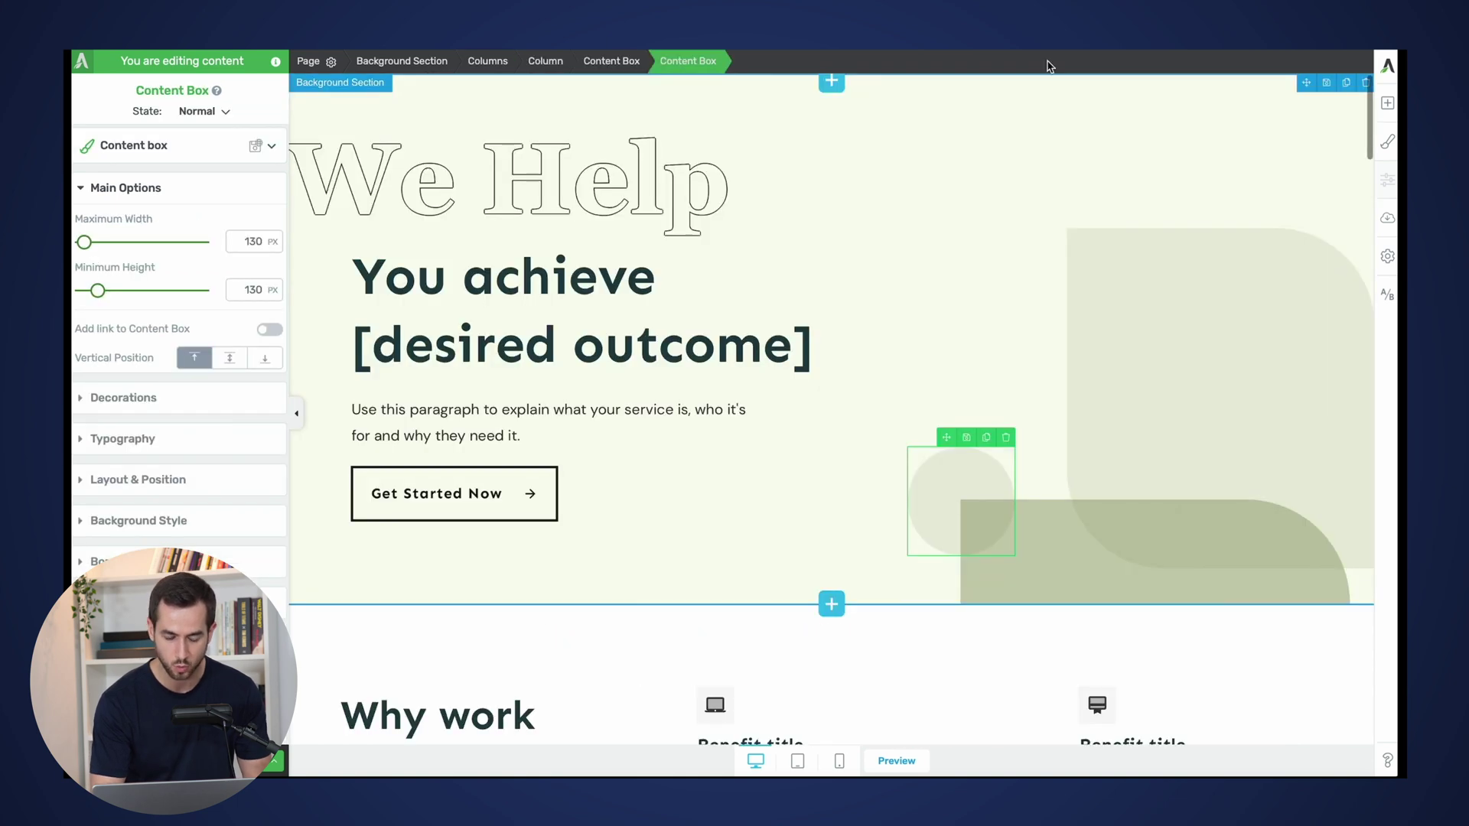
Step: Insert a Pricing Table element, found by searching 'pric', above the Testimonials section
scroll(793, 323, down, 1)
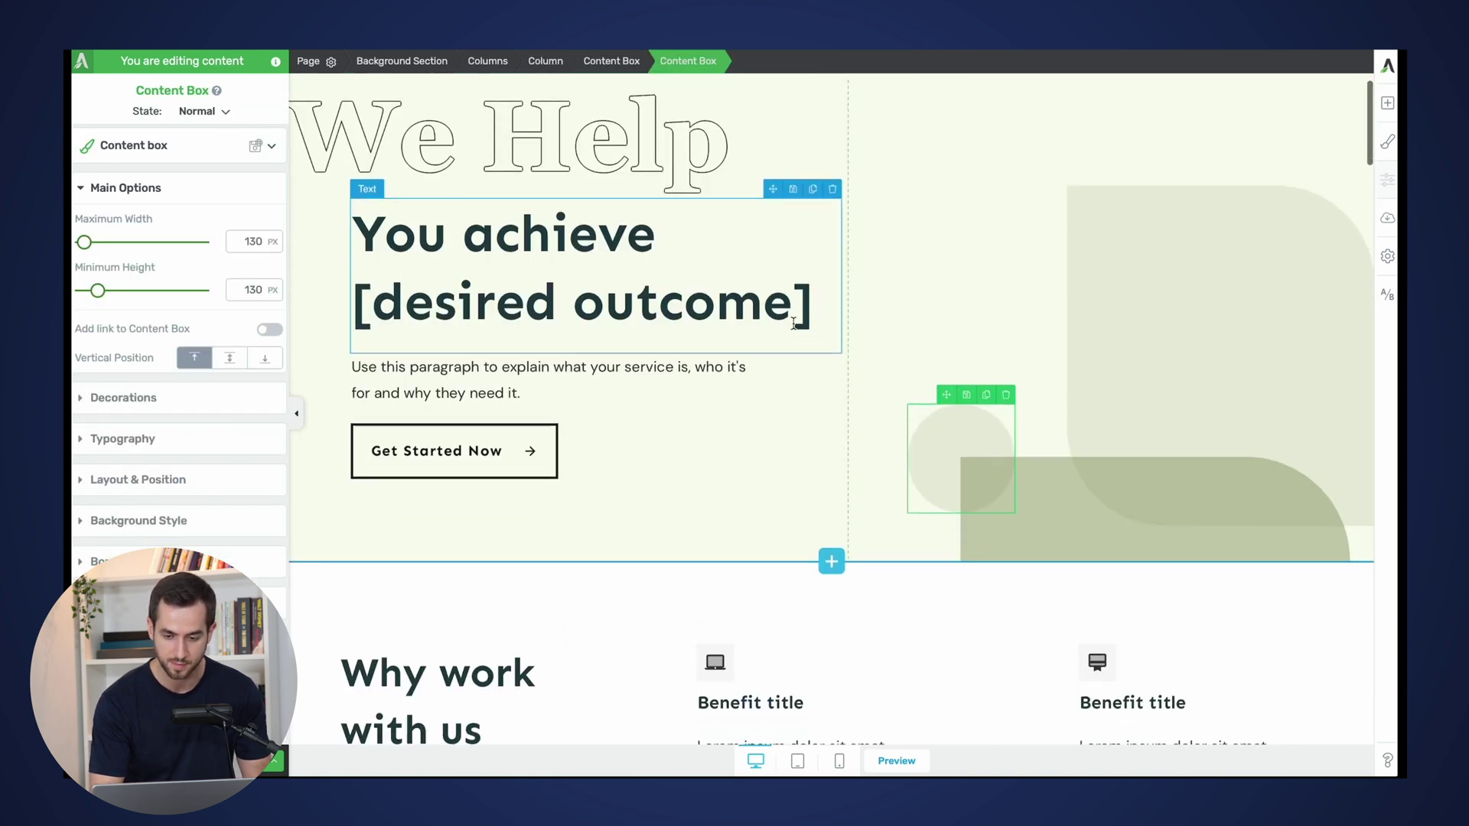
scroll(793, 323, up, 1)
scroll(793, 323, down, 5)
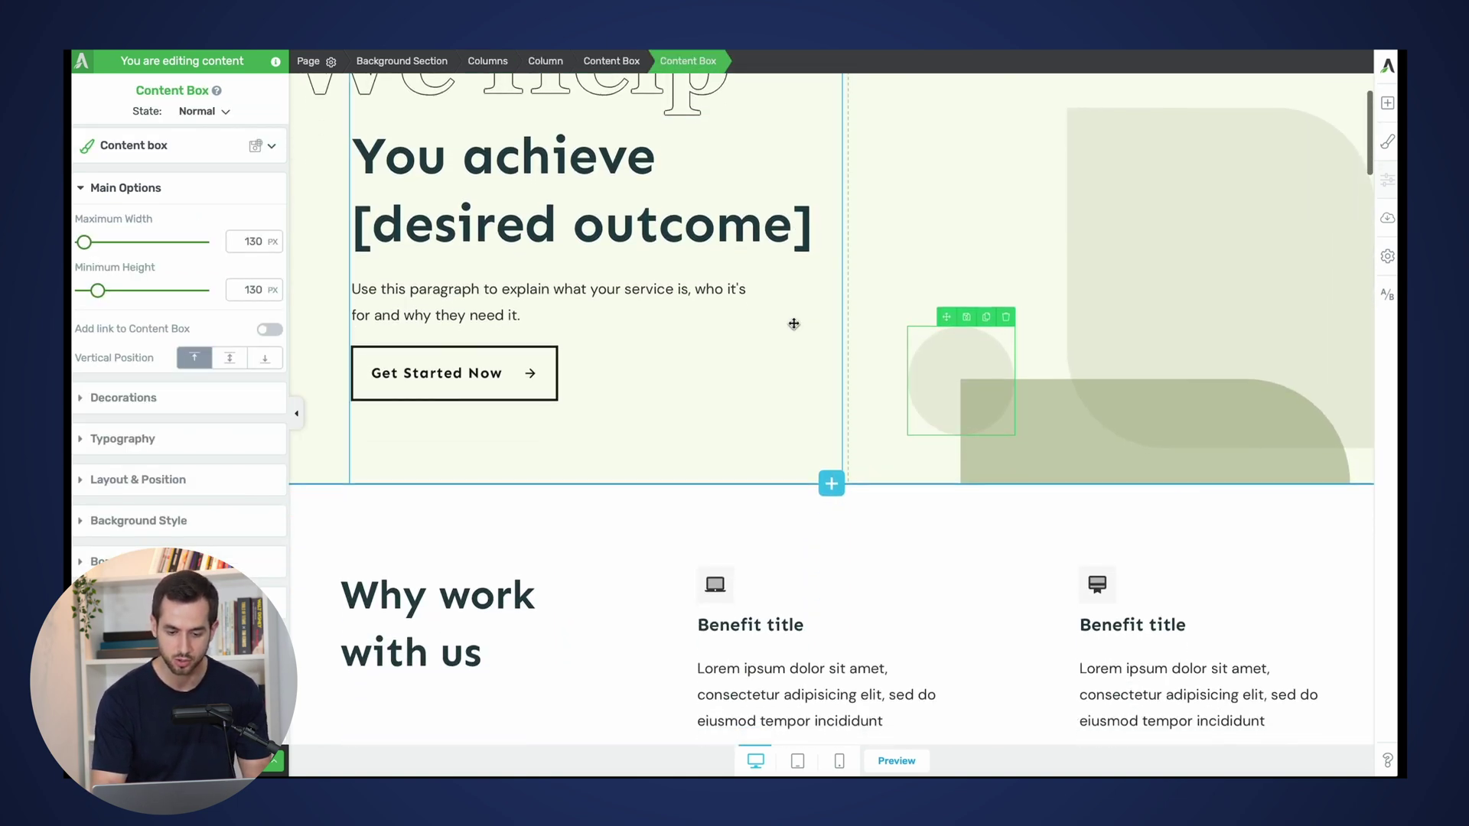
scroll(793, 323, down, 14)
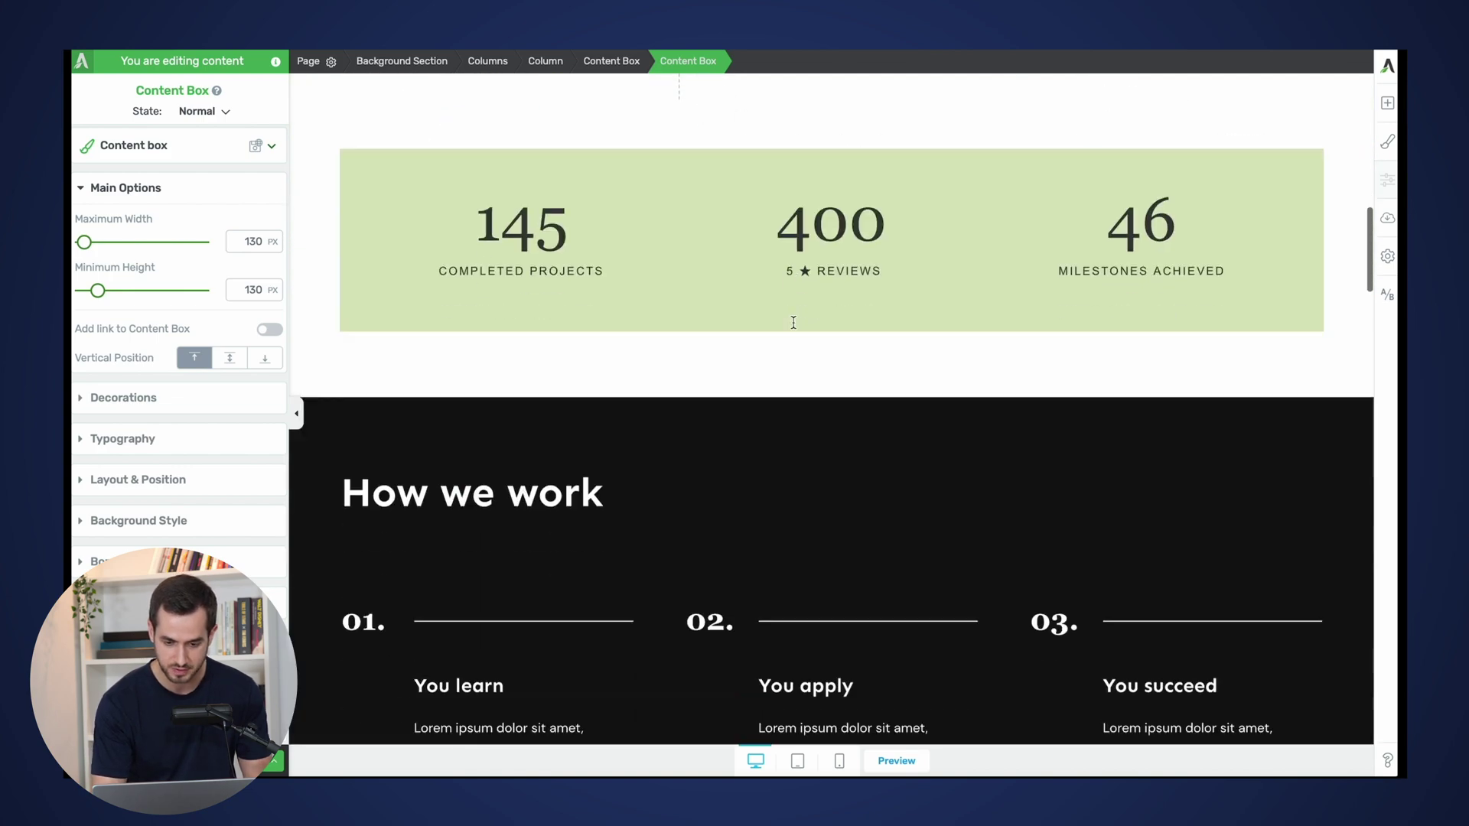
scroll(793, 322, down, 9)
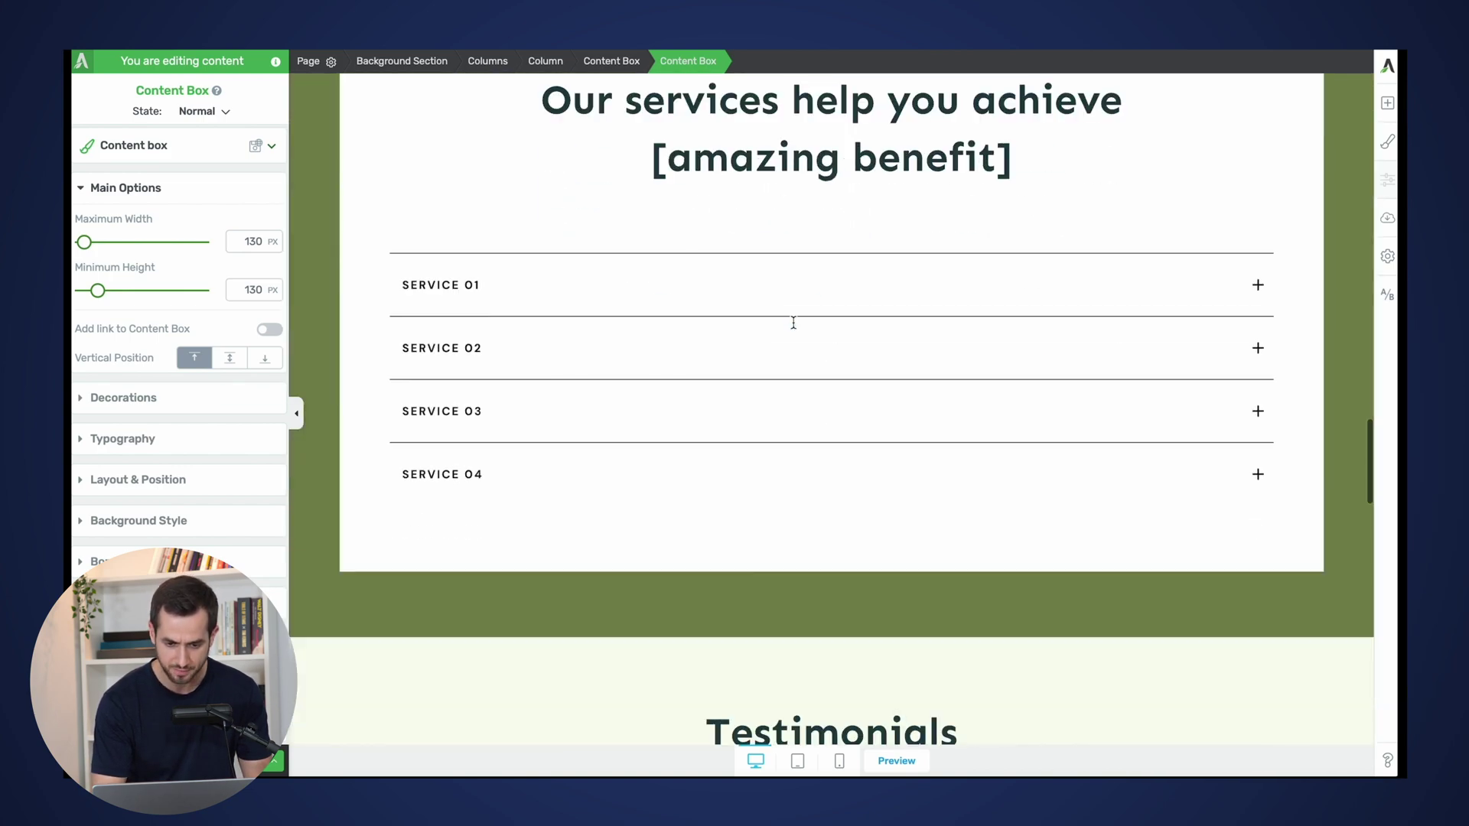
scroll(794, 323, up, 10)
scroll(795, 306, down, 4)
scroll(795, 305, down, 10)
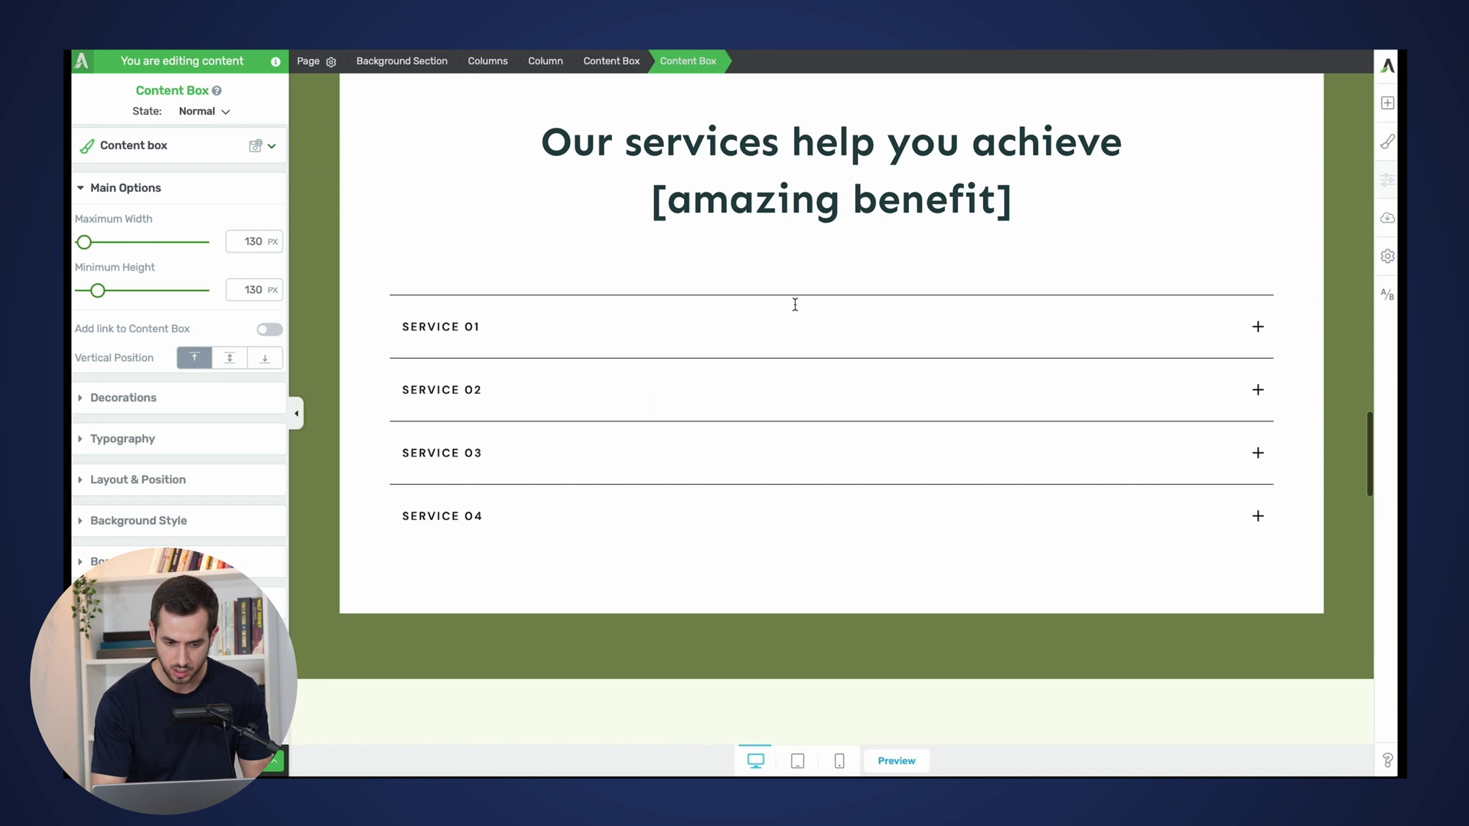
click(1388, 105)
text(pric)
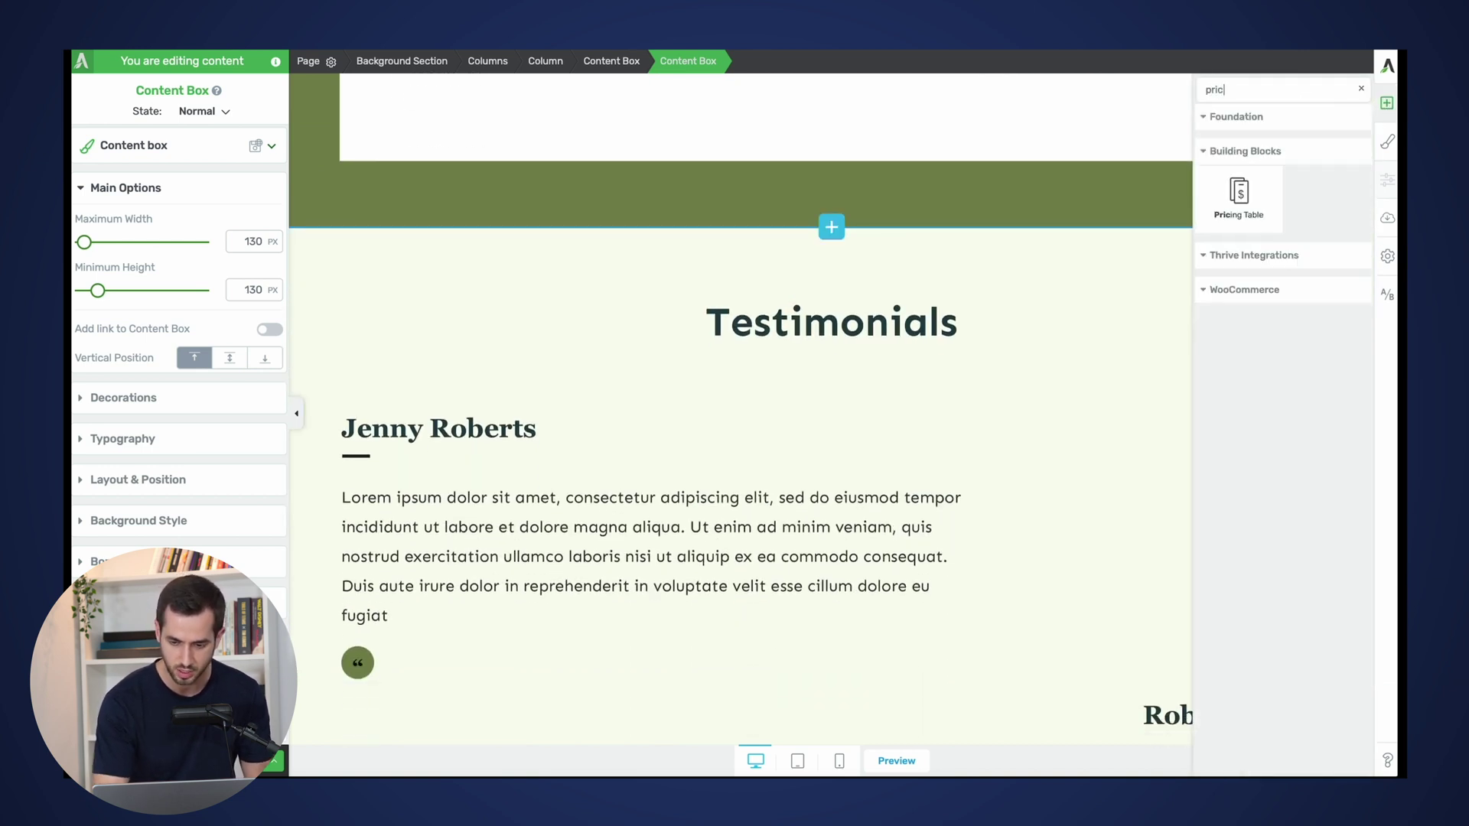
drag(1239, 198, 1007, 250)
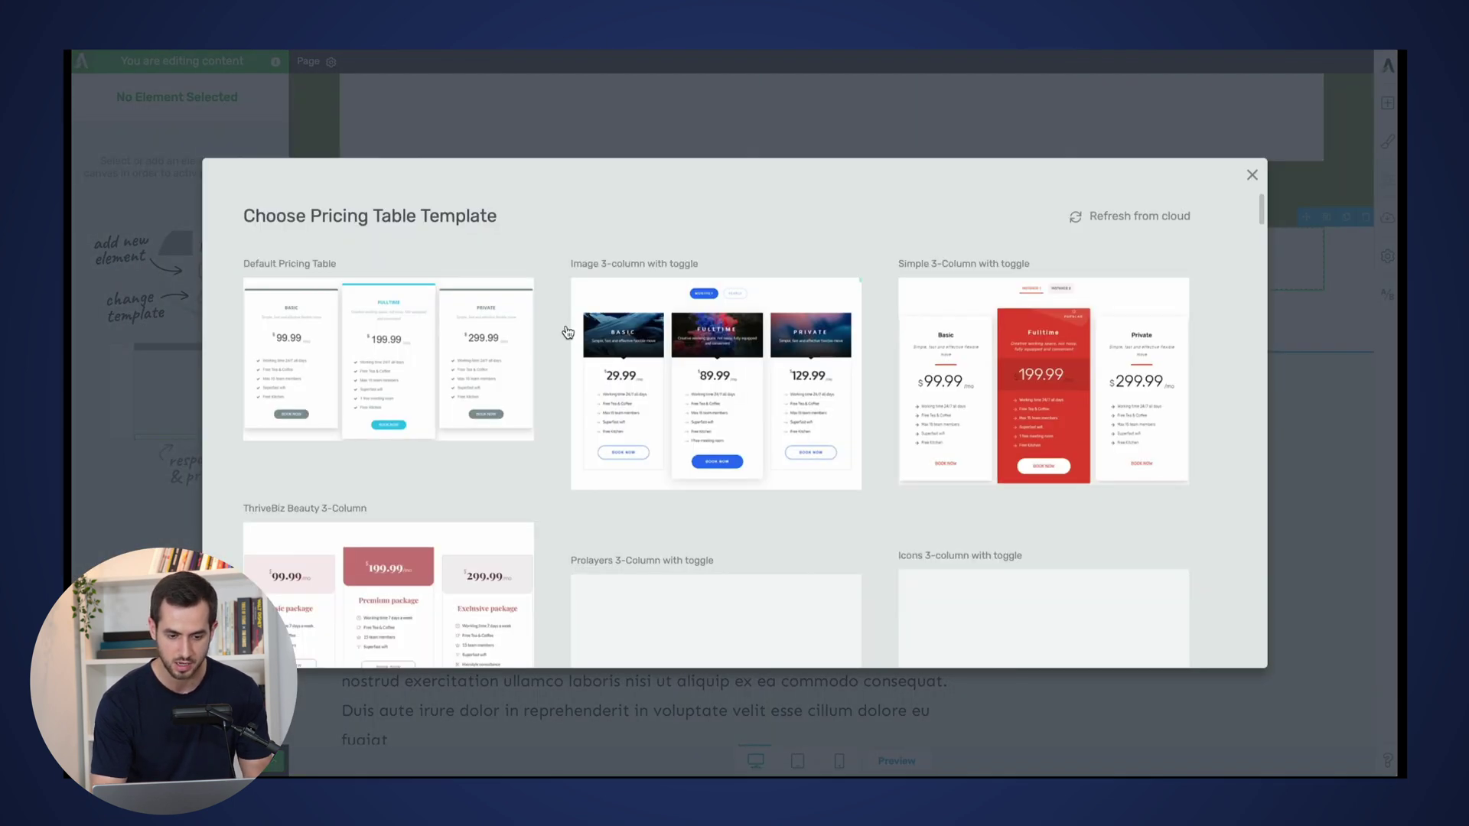
Step: Pick the Pricing Table 12 template with Starter, Basic, Premium and Custom Work columns
scroll(475, 517, down, 15)
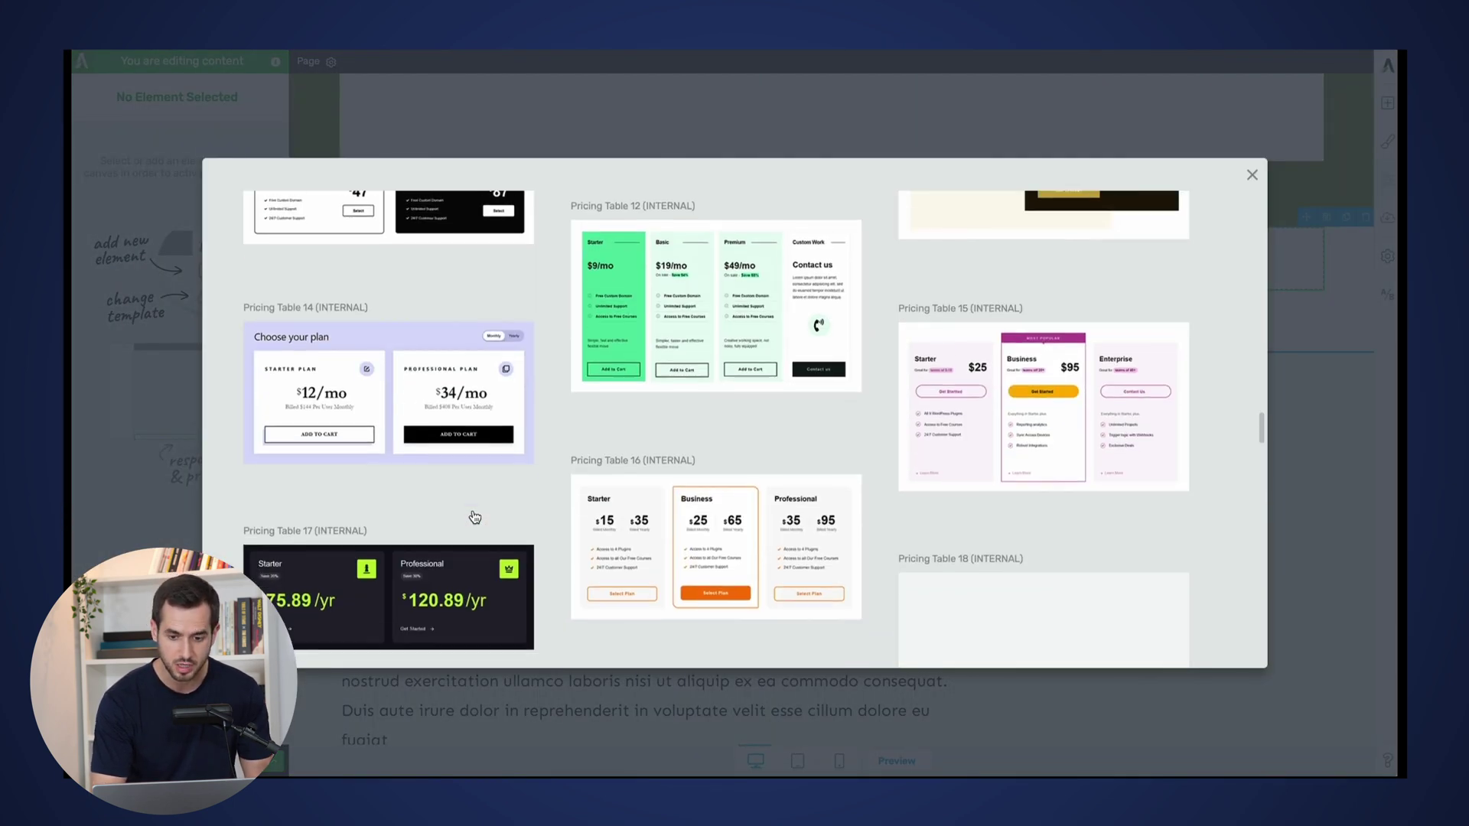
scroll(474, 517, up, 2)
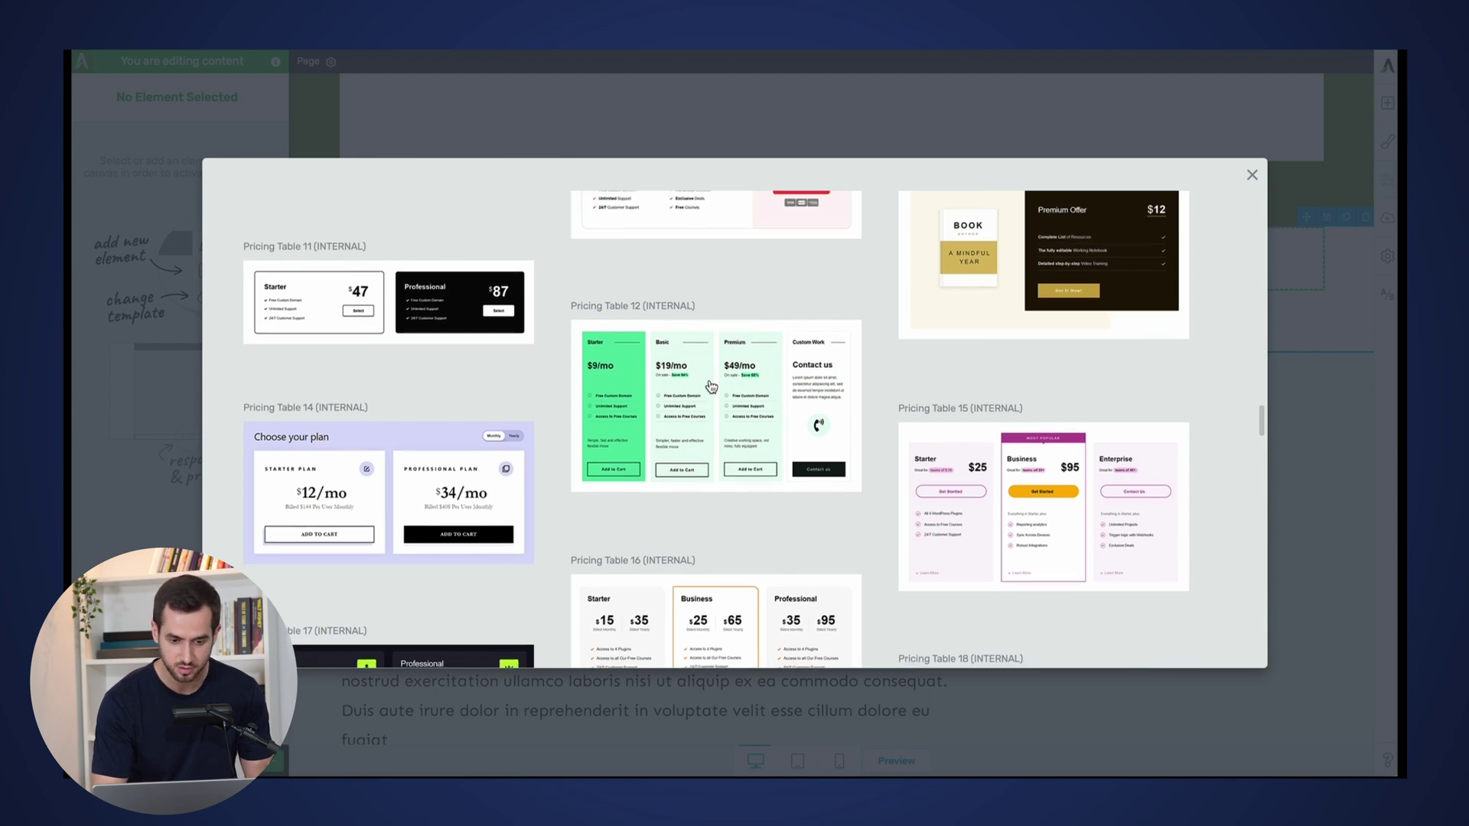
click(711, 386)
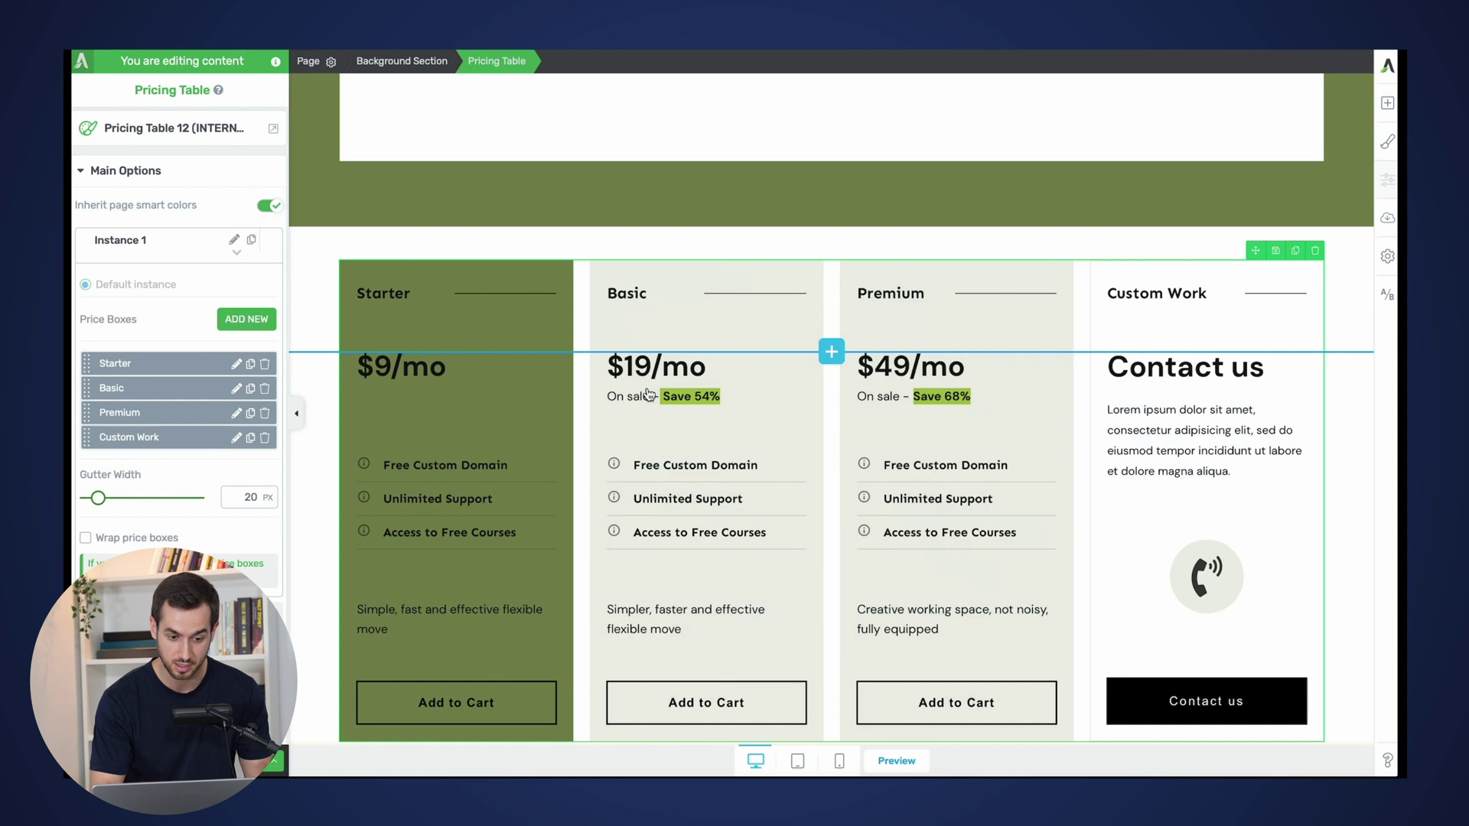
scroll(654, 425, down, 1)
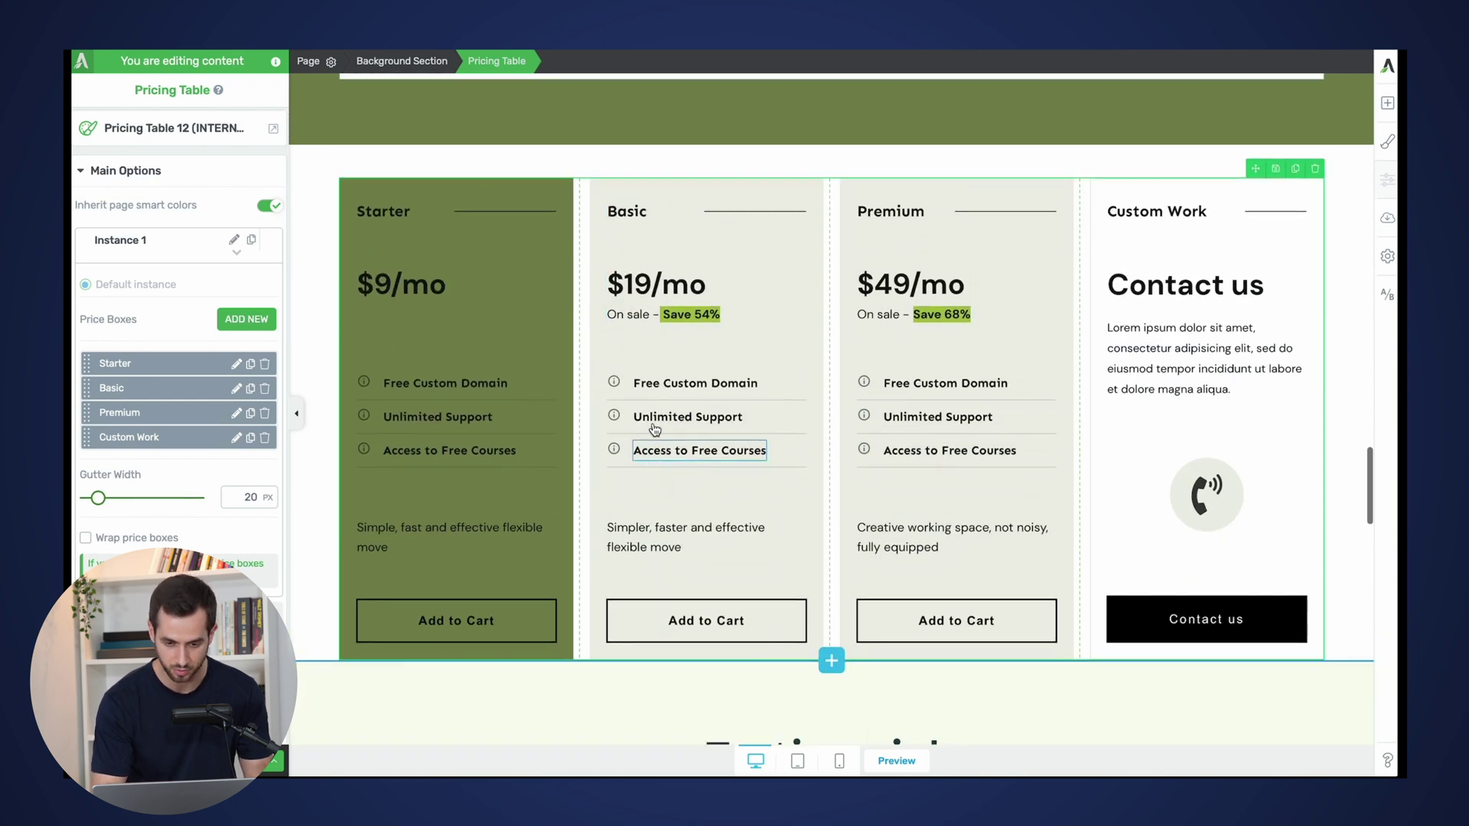
scroll(654, 425, up, 4)
scroll(654, 425, down, 5)
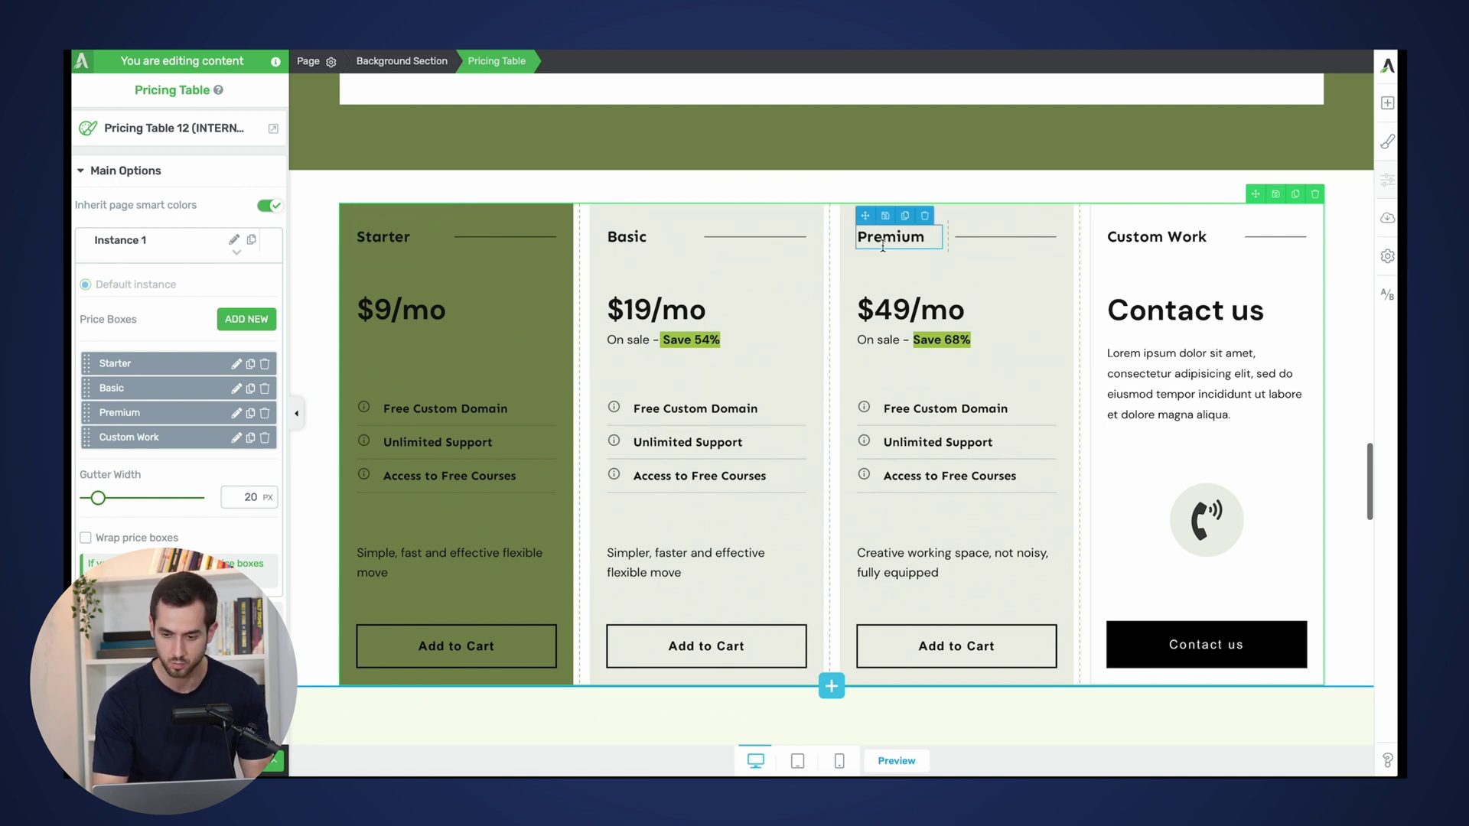
Step: Switch the page's master template colours to Palette 01
click(1346, 306)
scroll(1148, 268, up, 10)
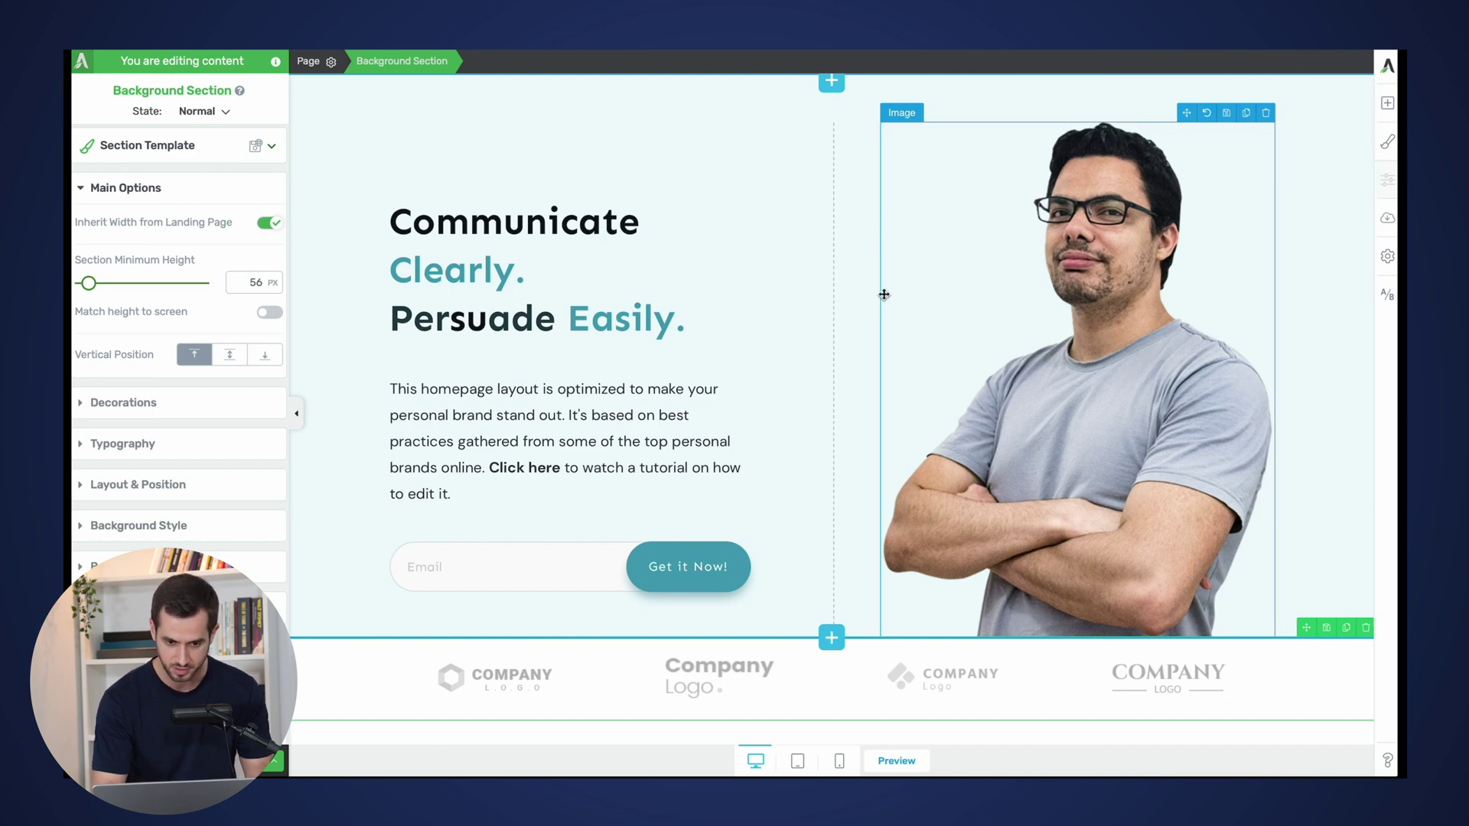
scroll(883, 295, down, 5)
scroll(884, 294, up, 3)
scroll(884, 295, down, 10)
scroll(884, 294, up, 4)
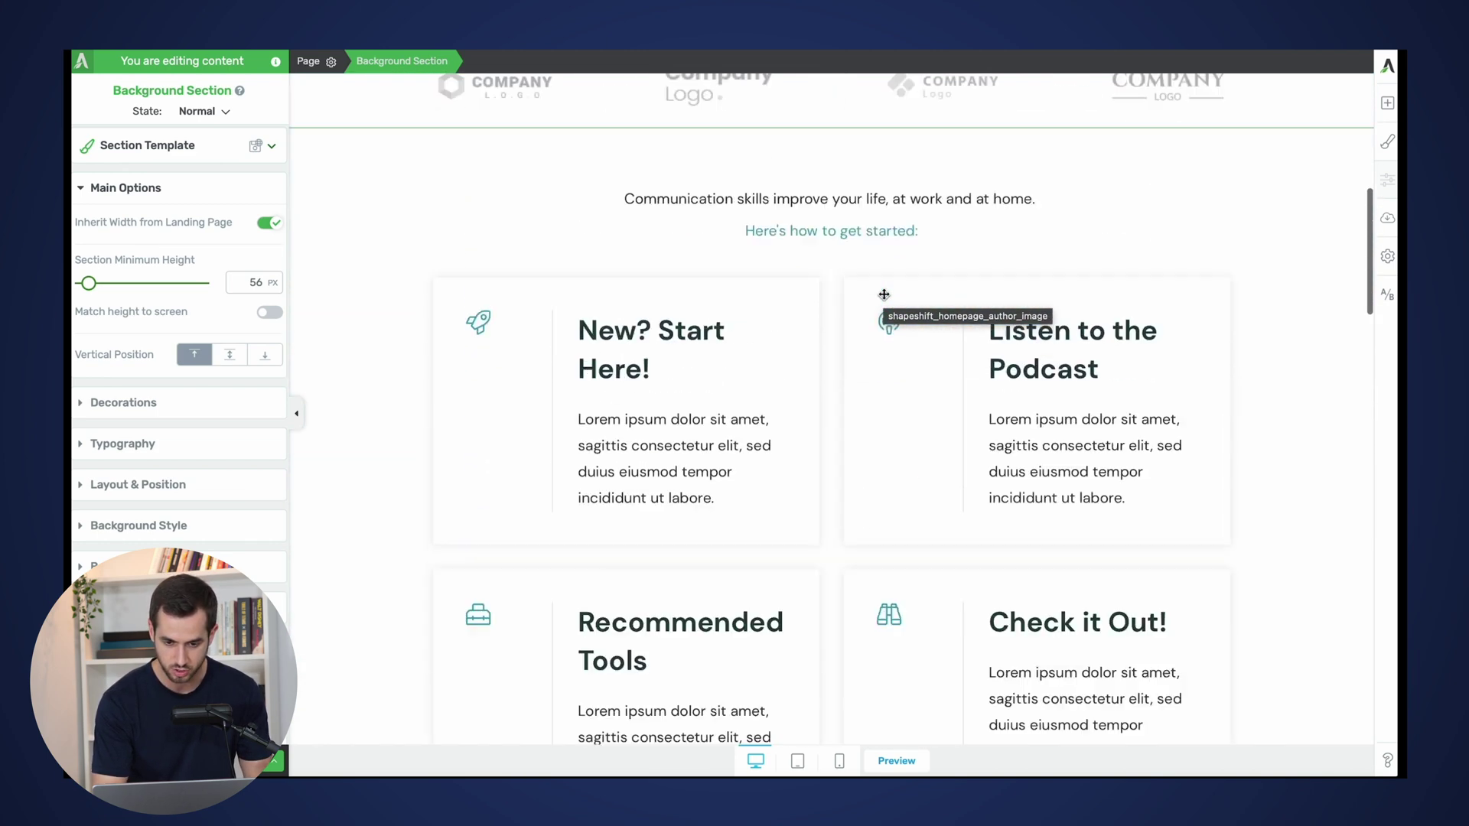
scroll(884, 295, up, 10)
click(1384, 146)
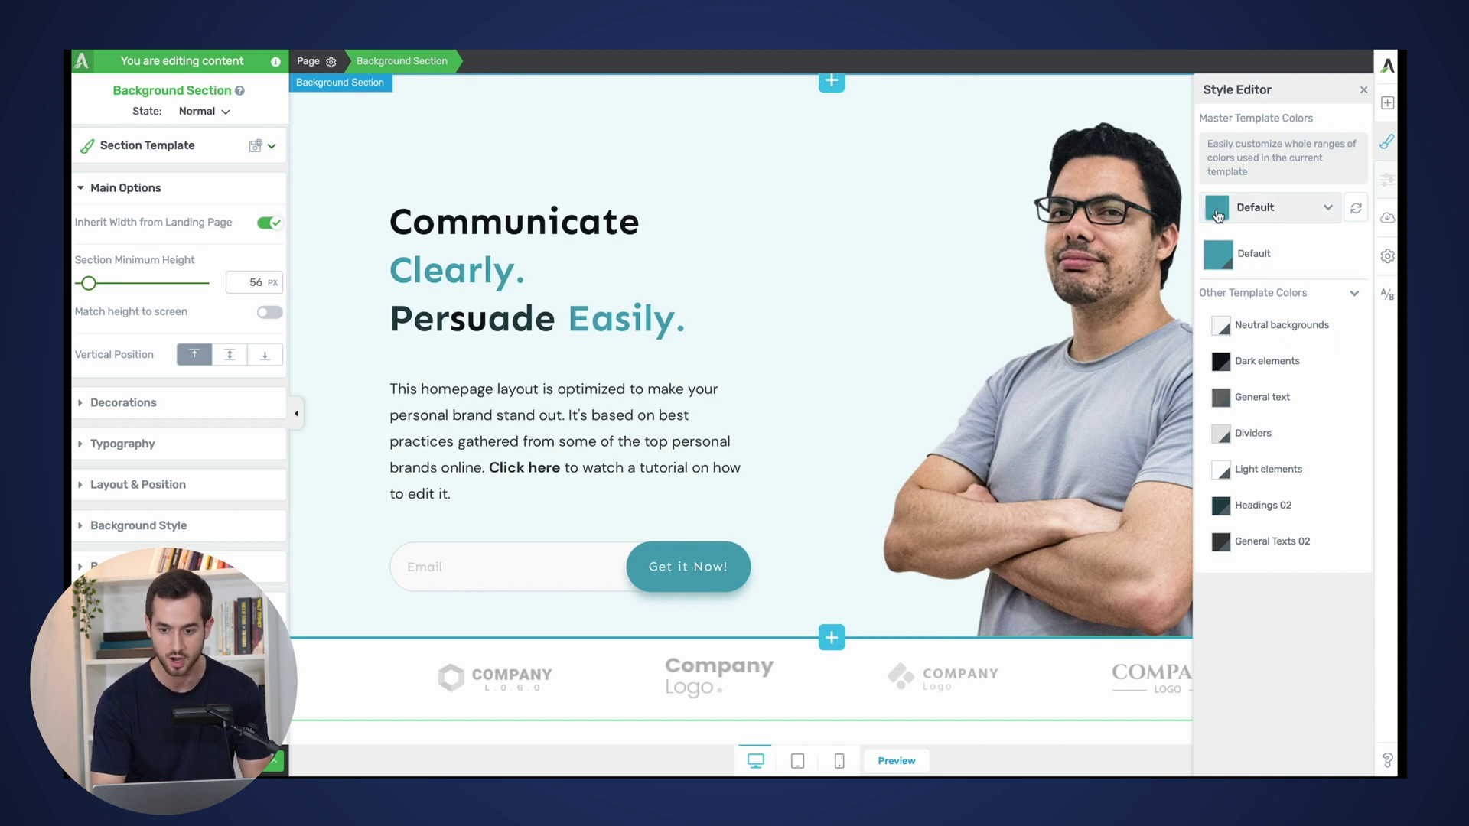
click(1218, 214)
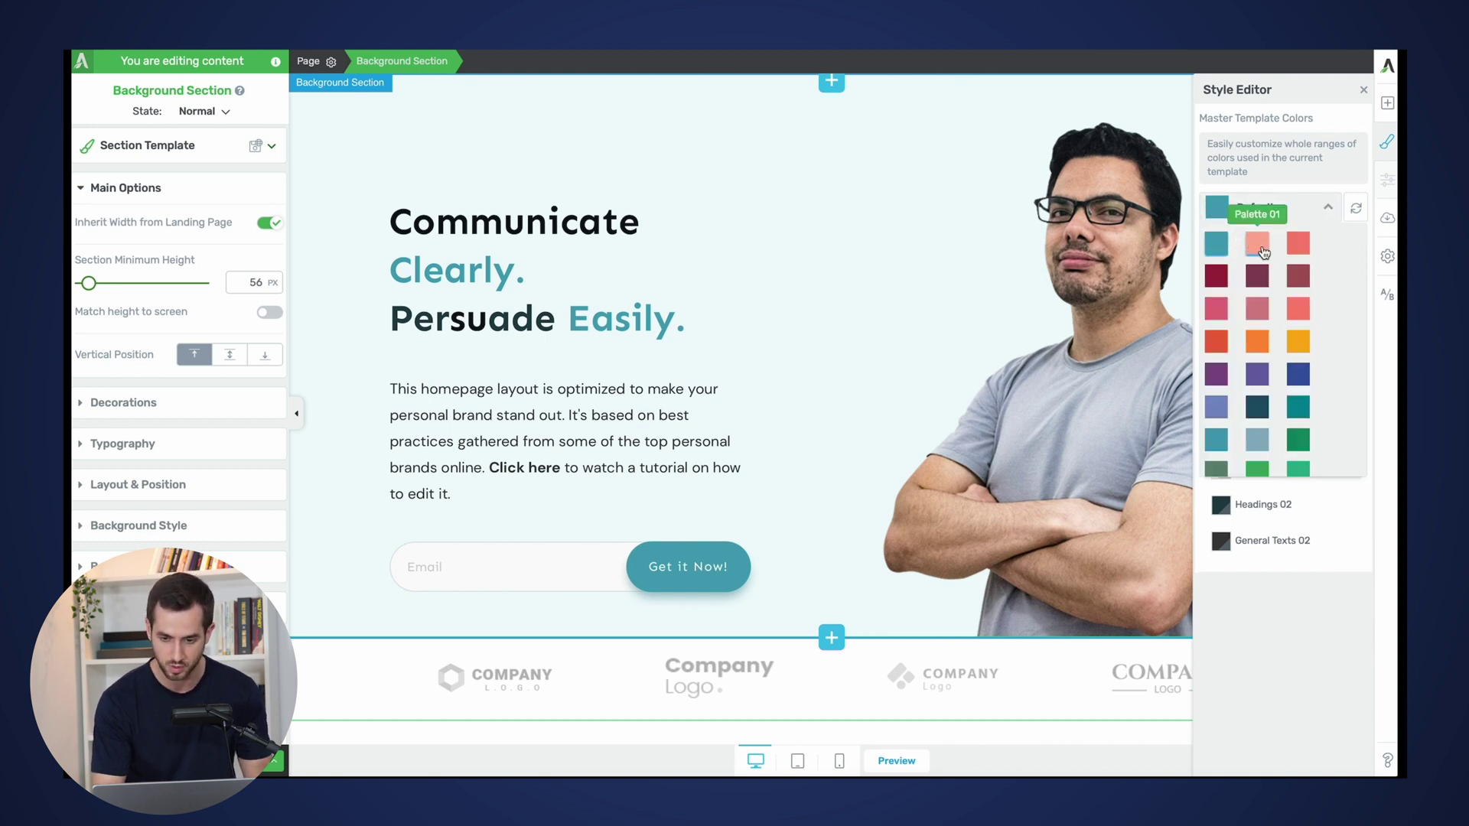
click(1257, 244)
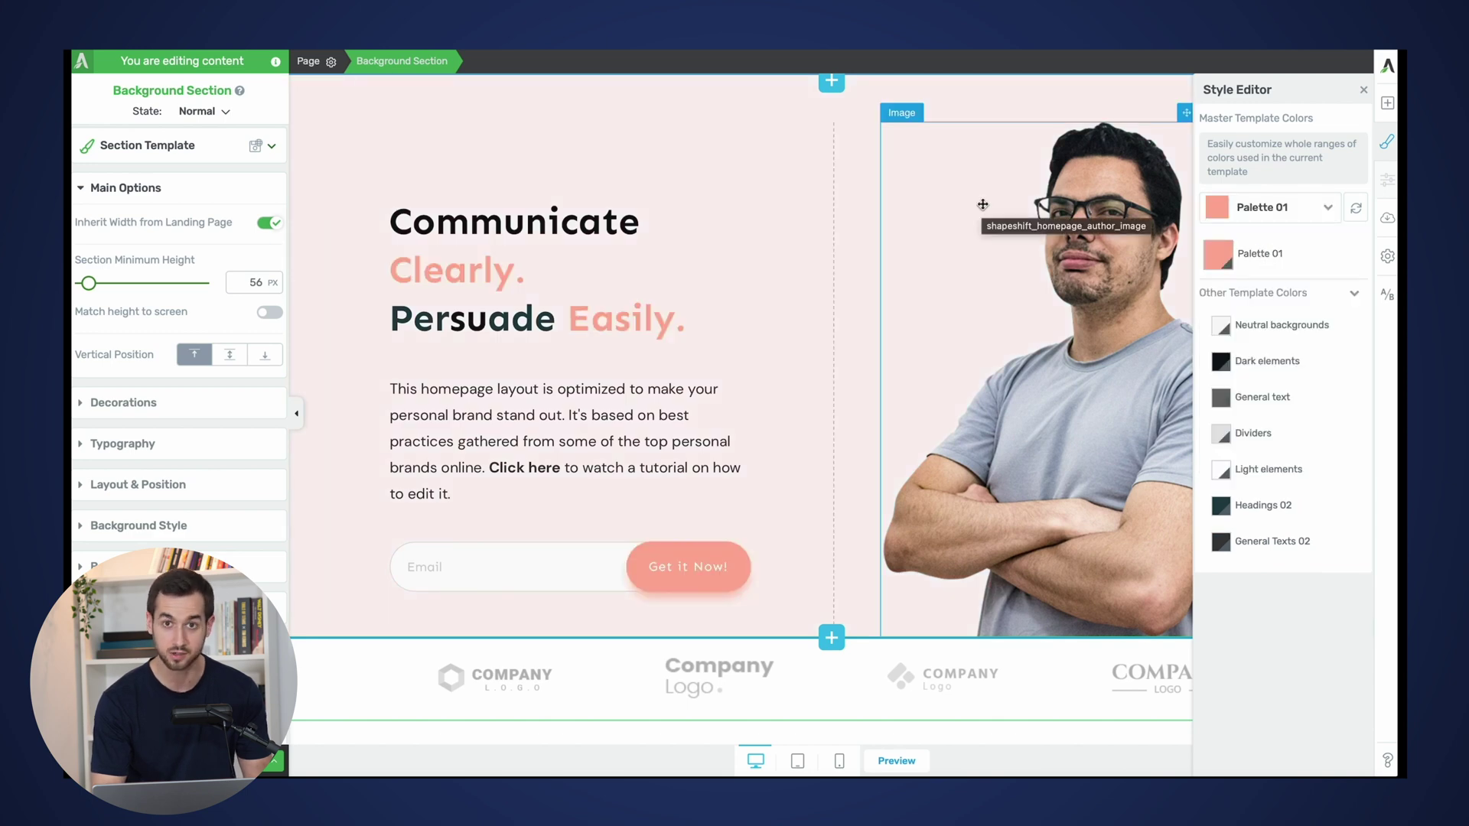
Step: Select the hero portrait image and scroll down to the About Me and They Say sections
click(890, 227)
scroll(738, 383, down, 10)
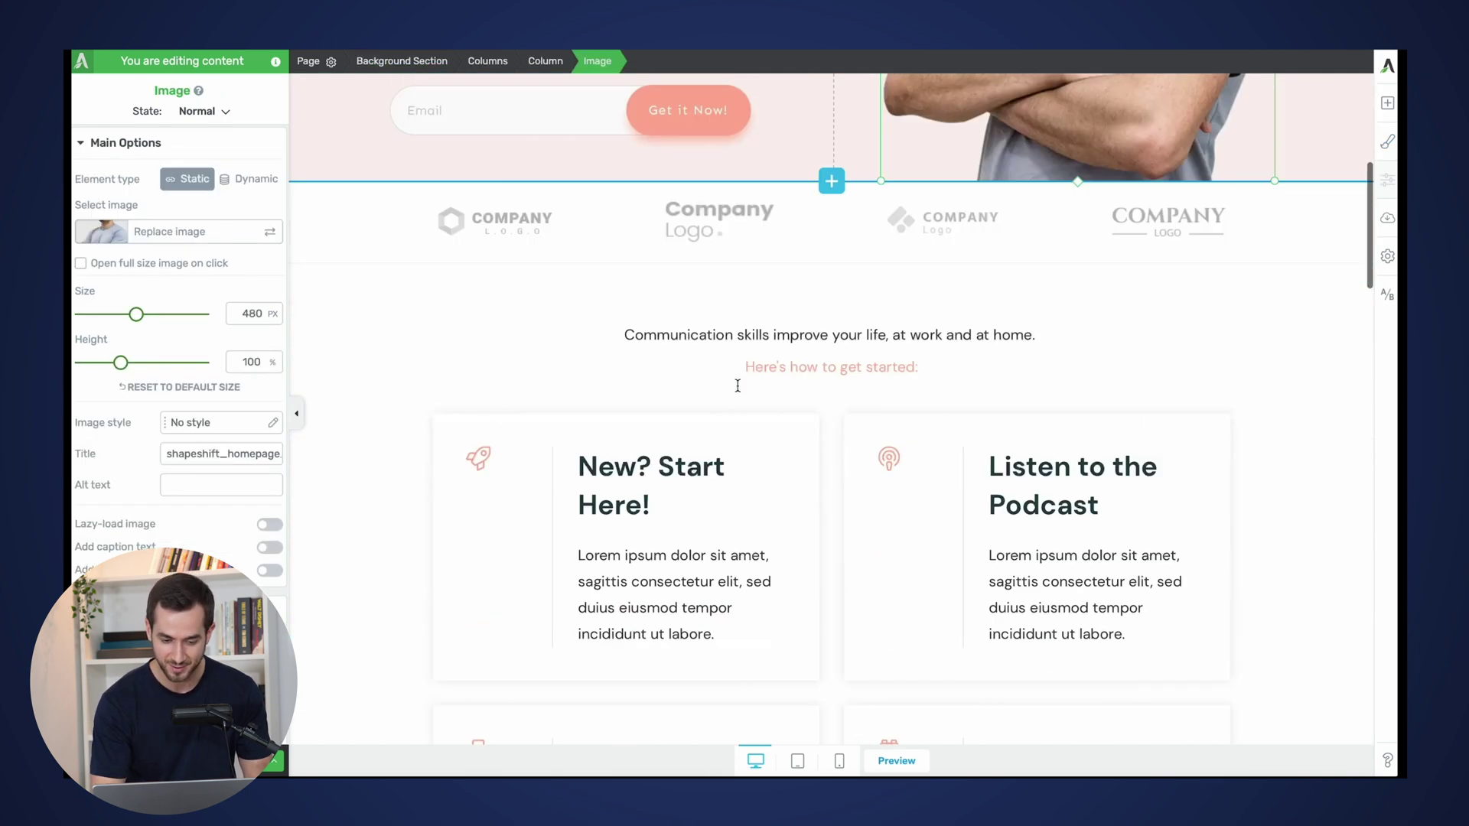
scroll(738, 385, up, 10)
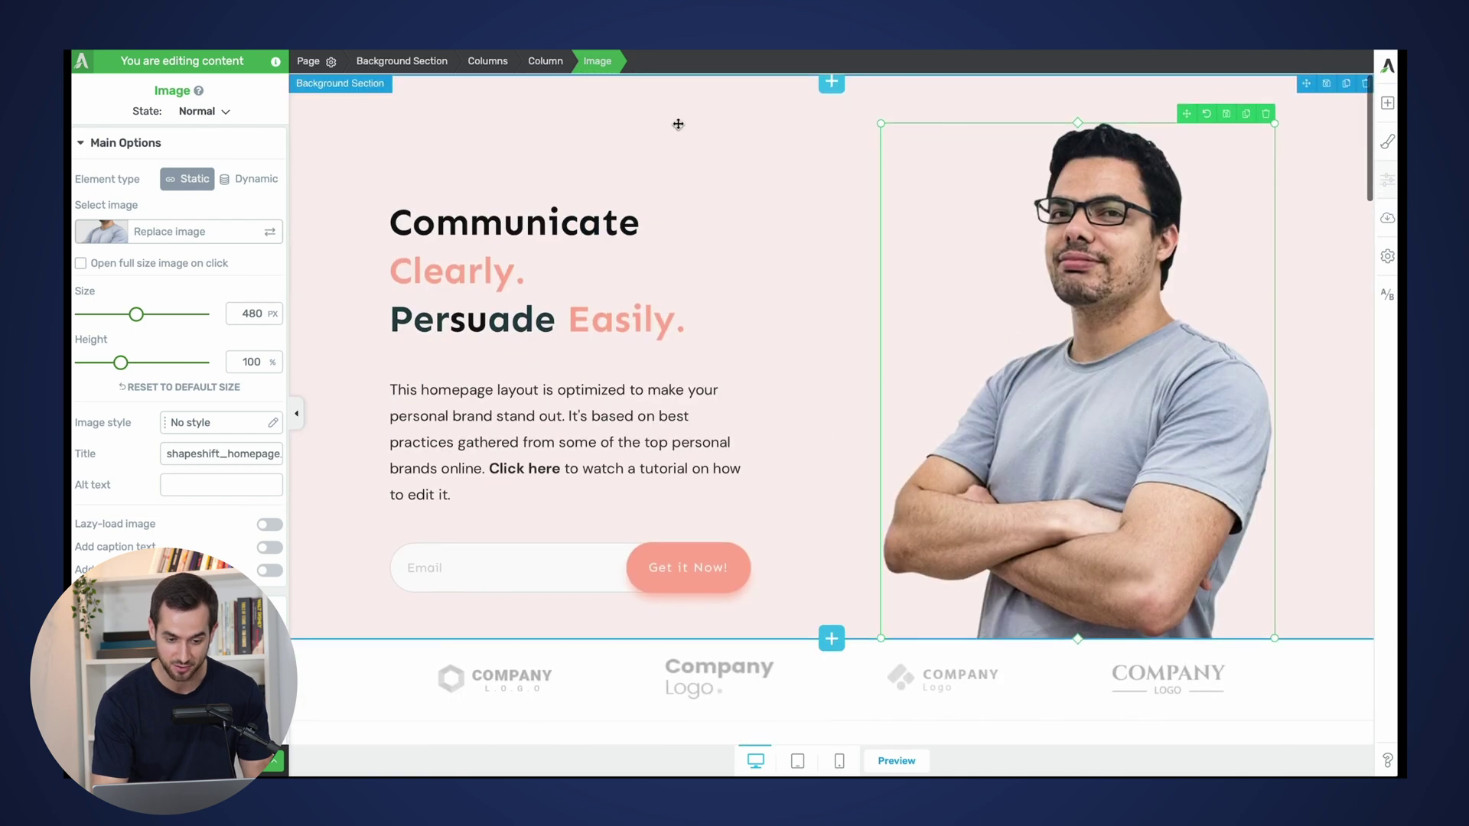
scroll(1071, 373, down, 1)
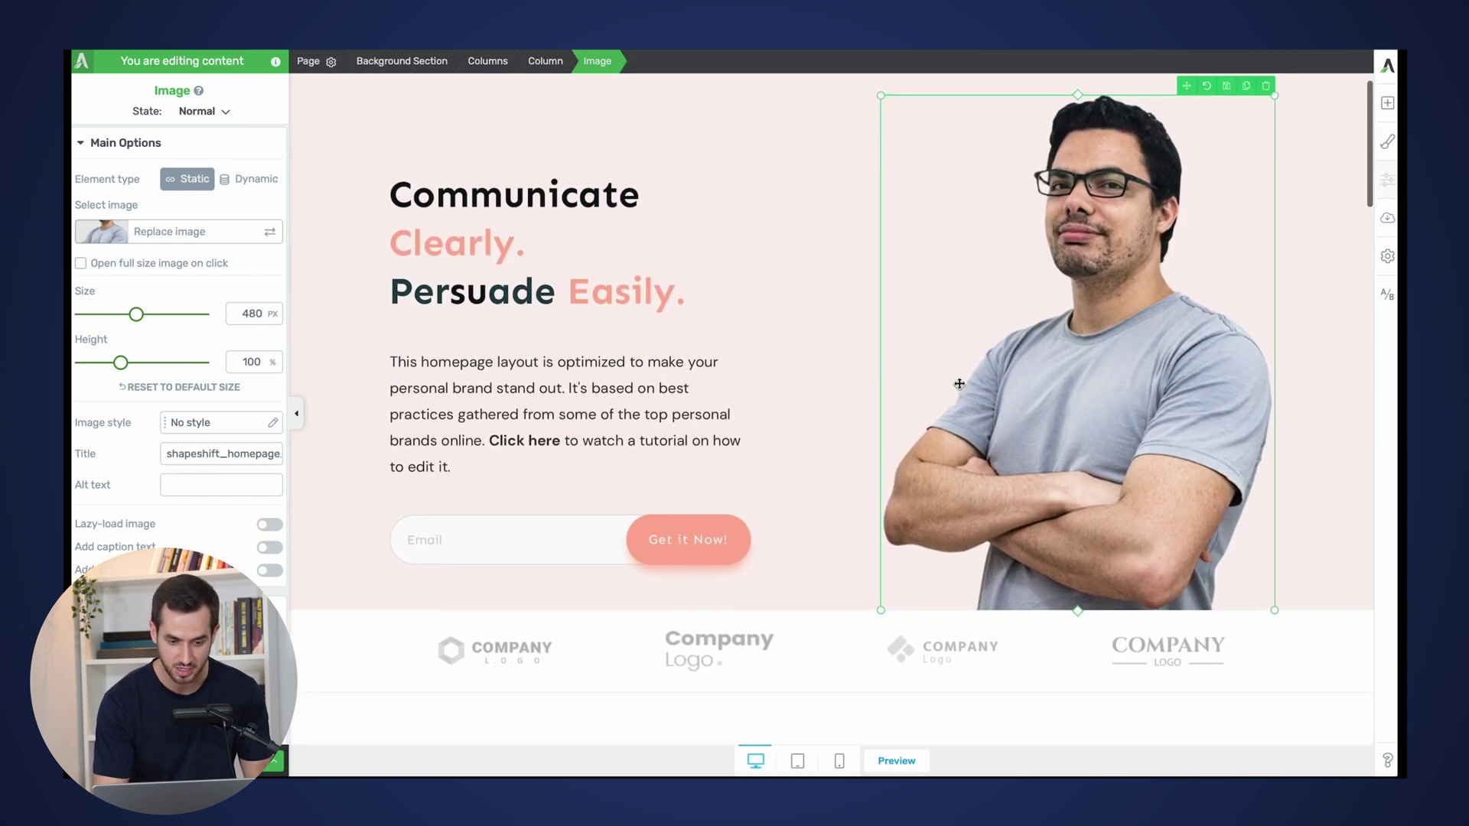
scroll(758, 446, down, 10)
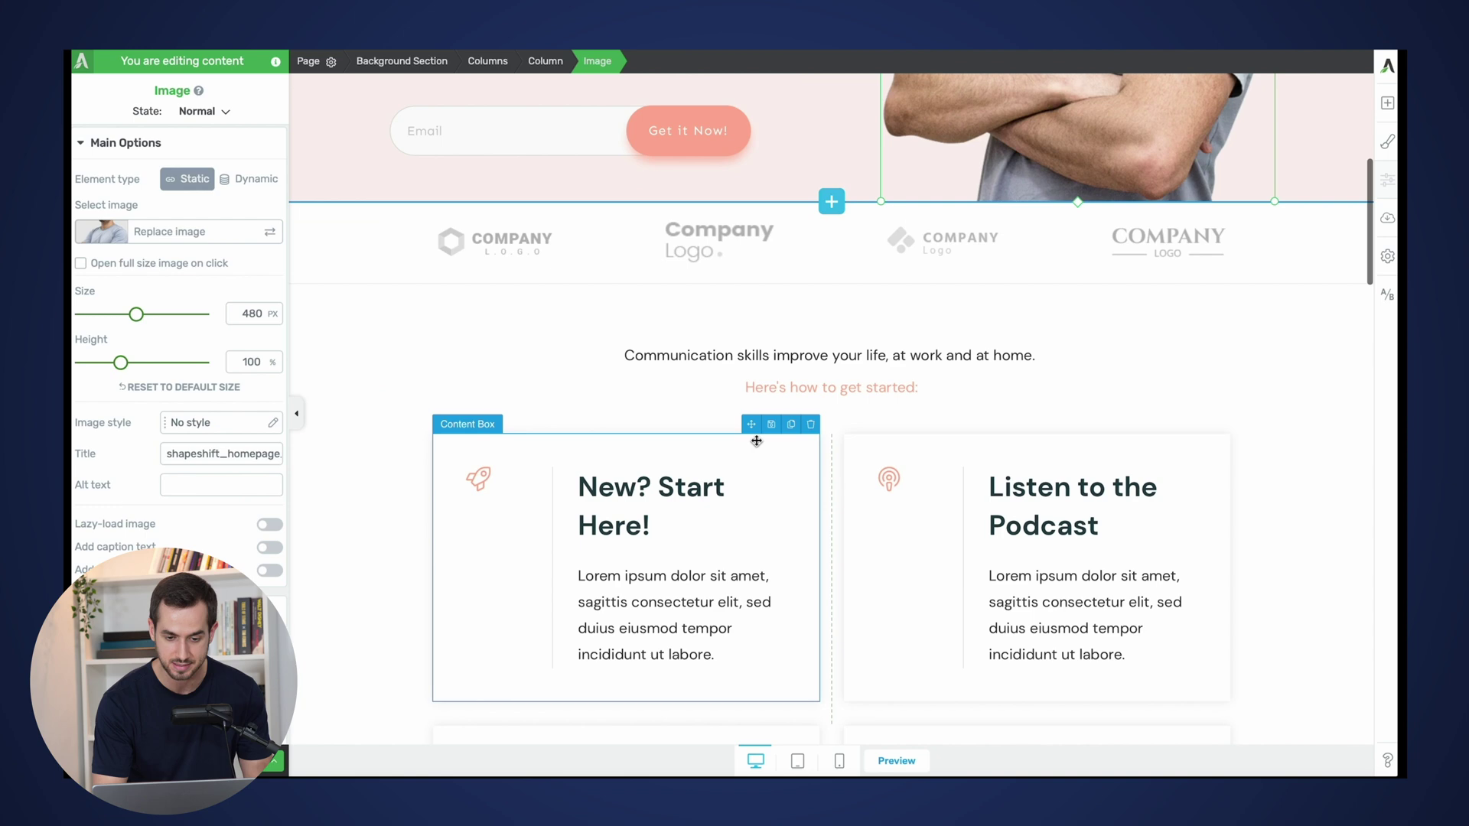
scroll(756, 440, down, 15)
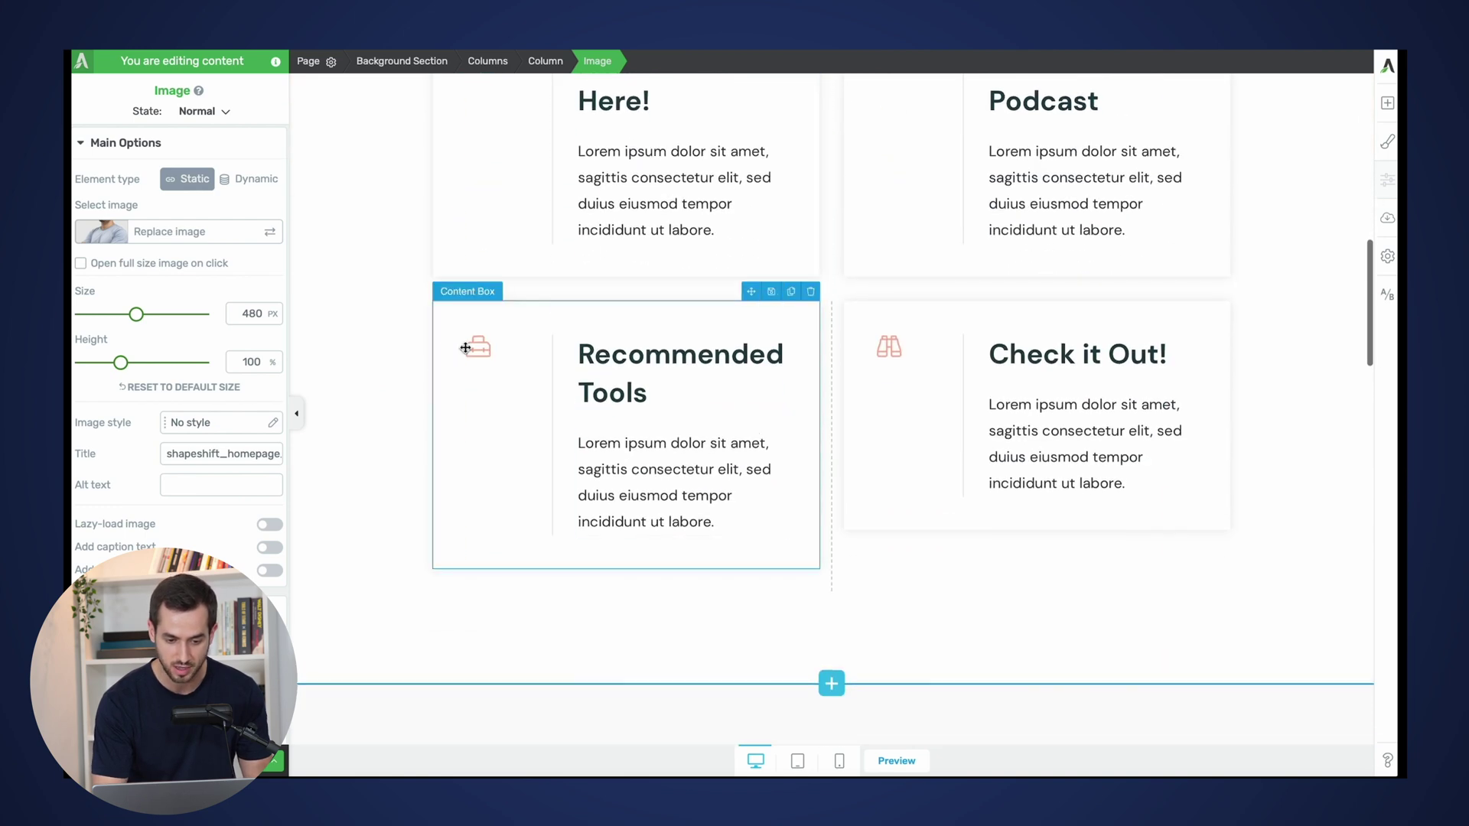
scroll(724, 412, down, 10)
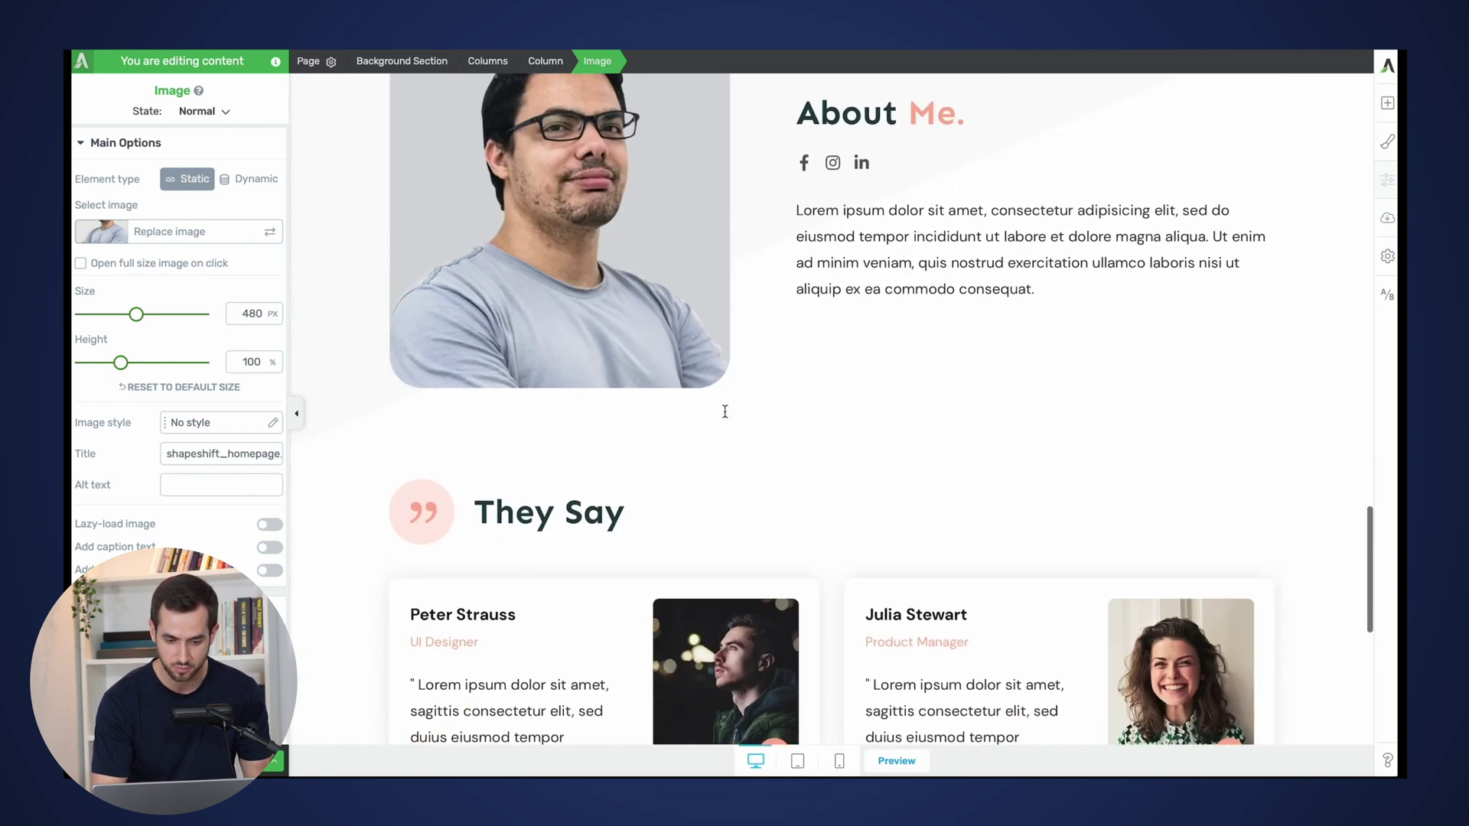
Step: Drop a Pricing Table below About Me and choose the Pricing Table 20 template
click(1385, 107)
scroll(843, 371, up, 1)
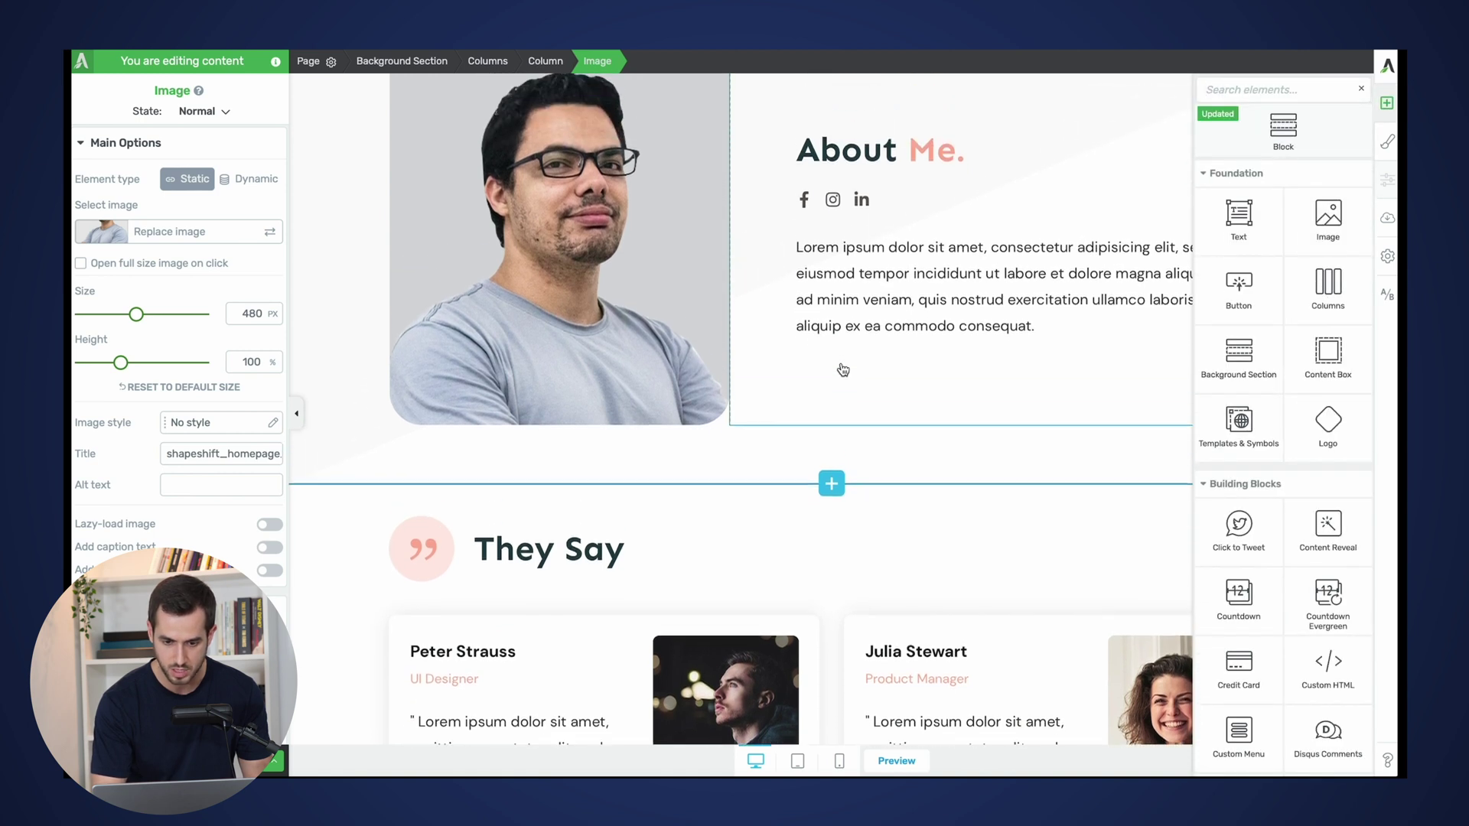
scroll(844, 370, down, 2)
scroll(843, 365, up, 1)
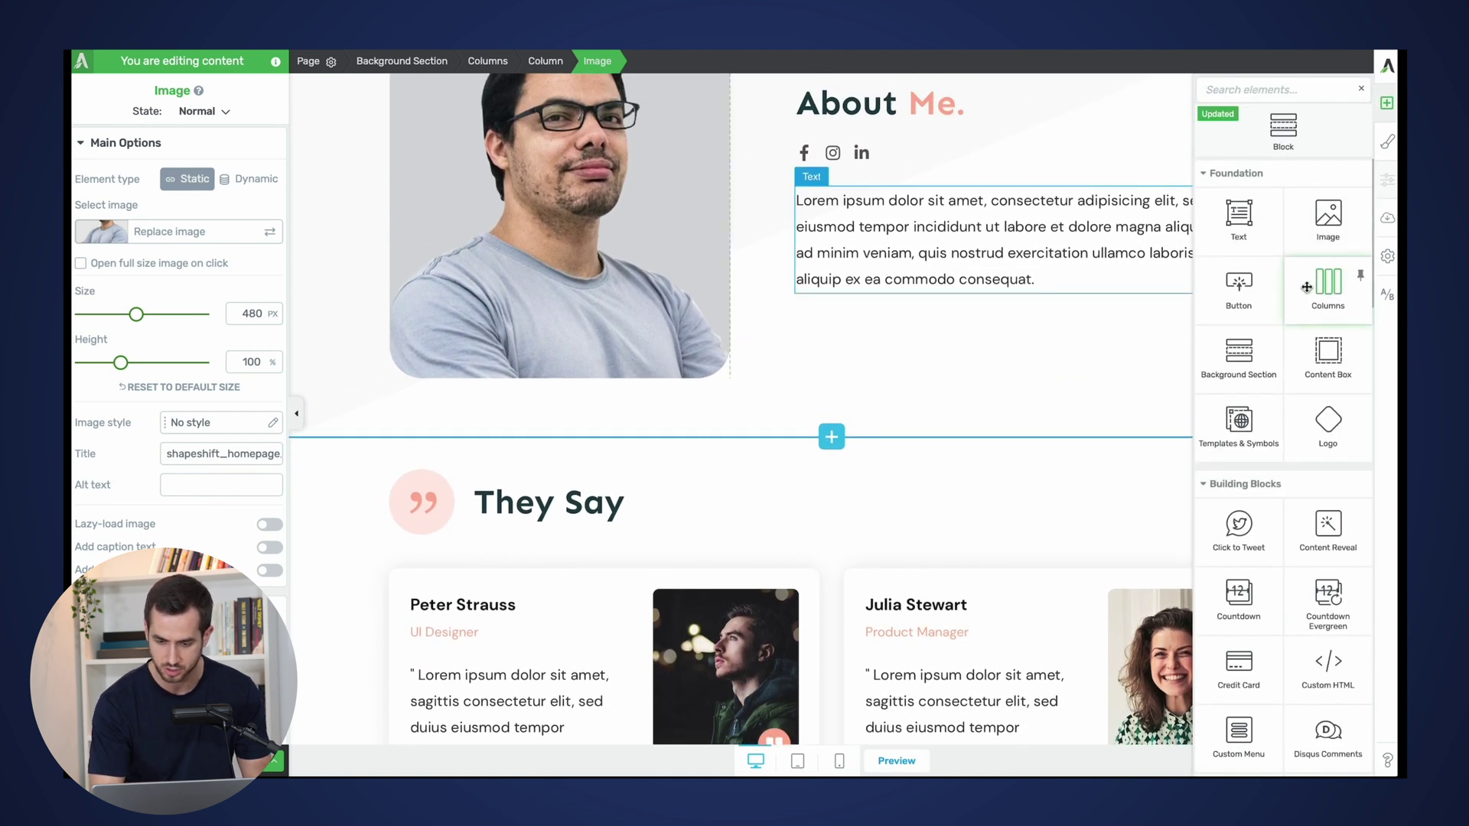
text(pric)
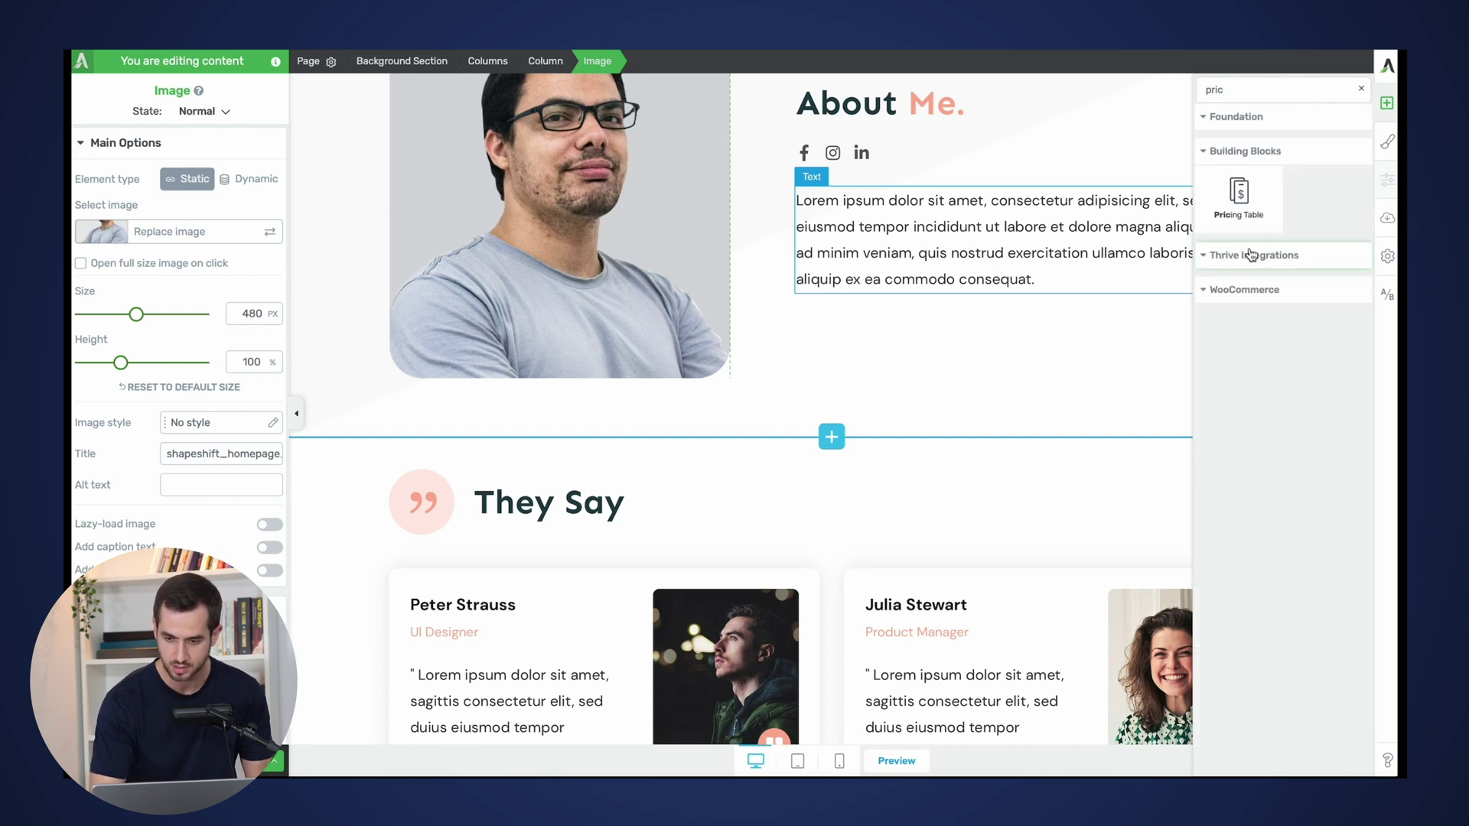
drag(1244, 205, 842, 417)
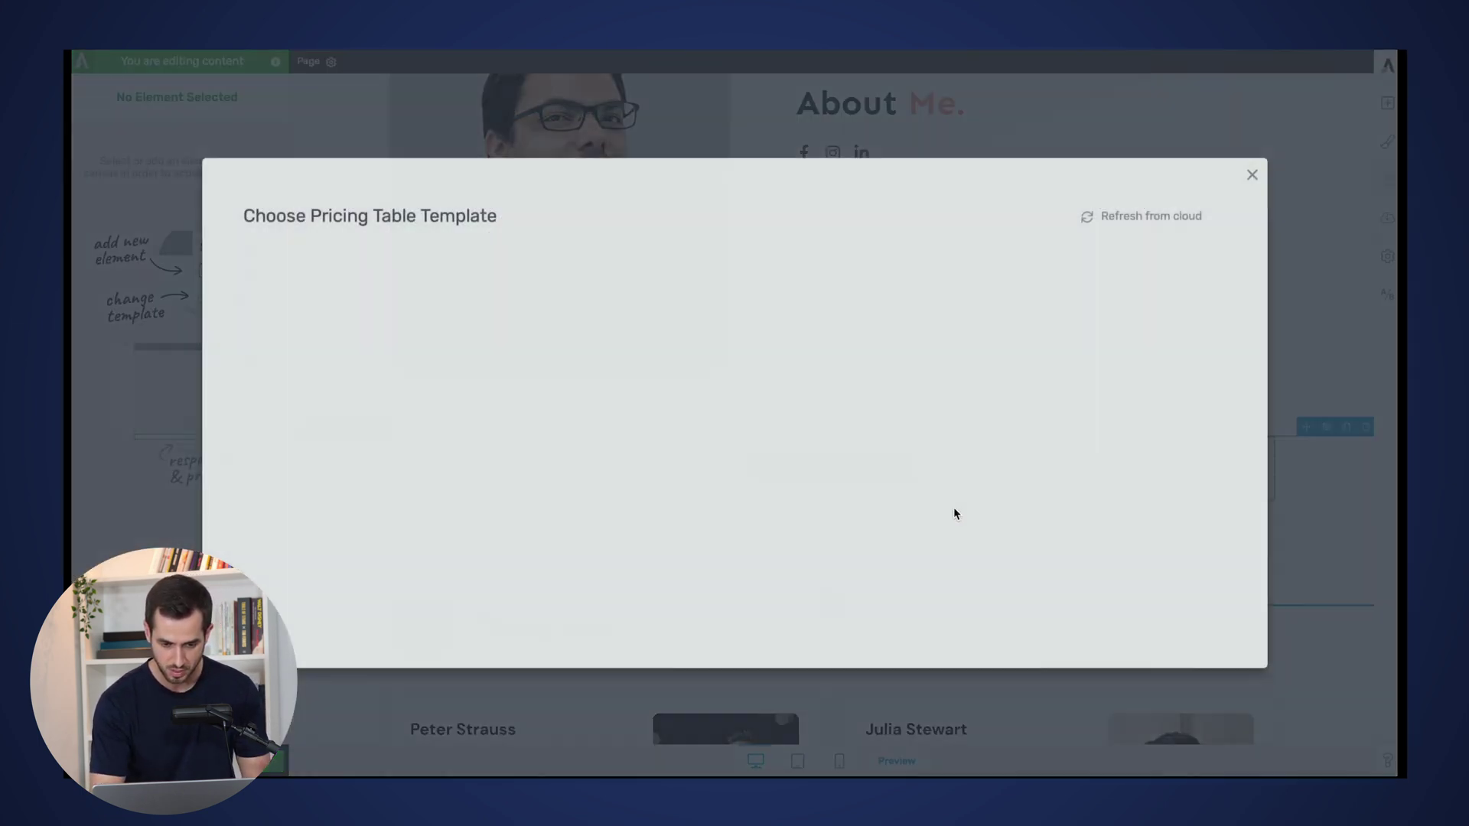
scroll(760, 503, down, 12)
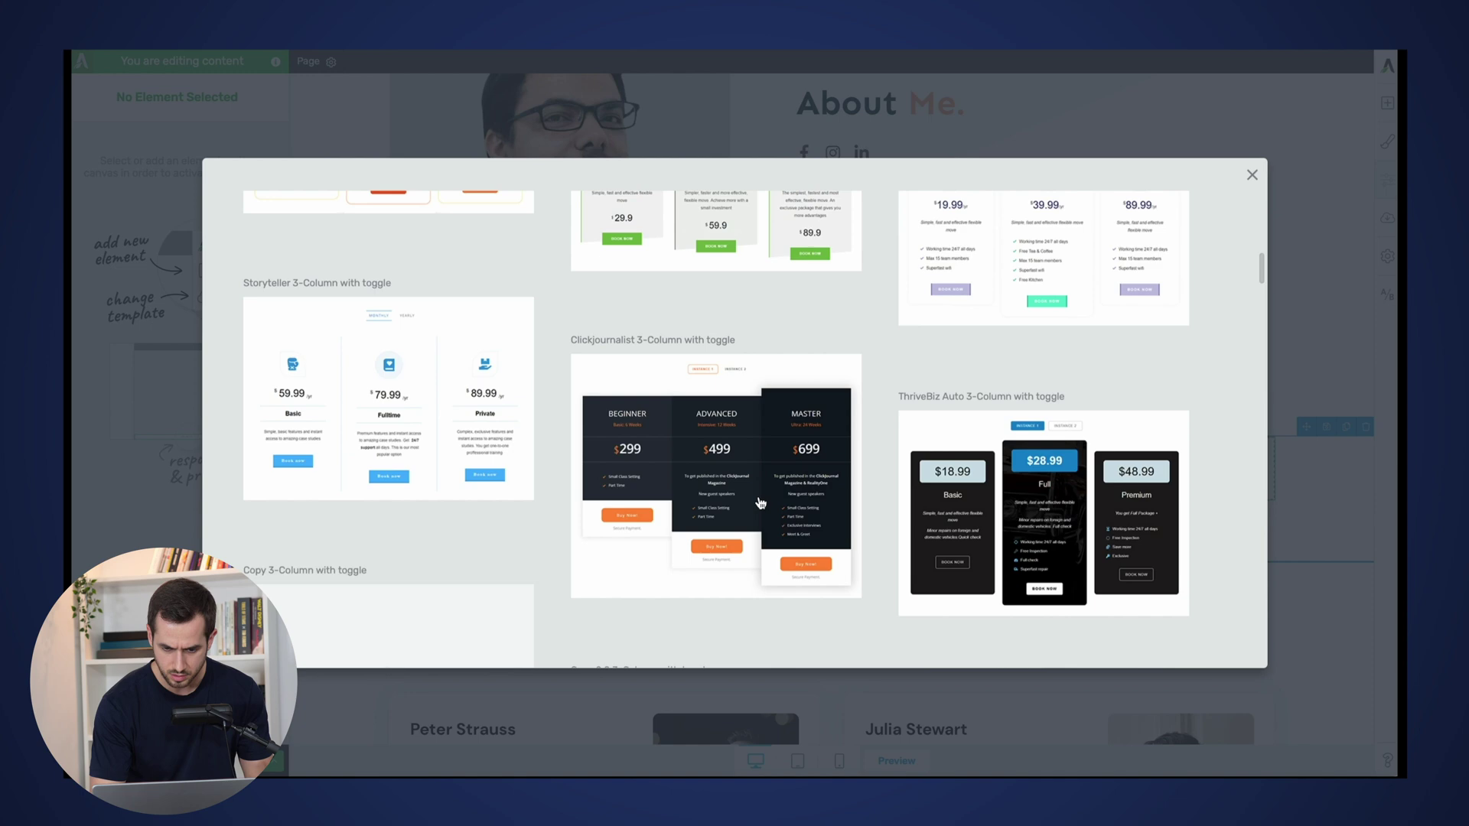
scroll(761, 503, down, 5)
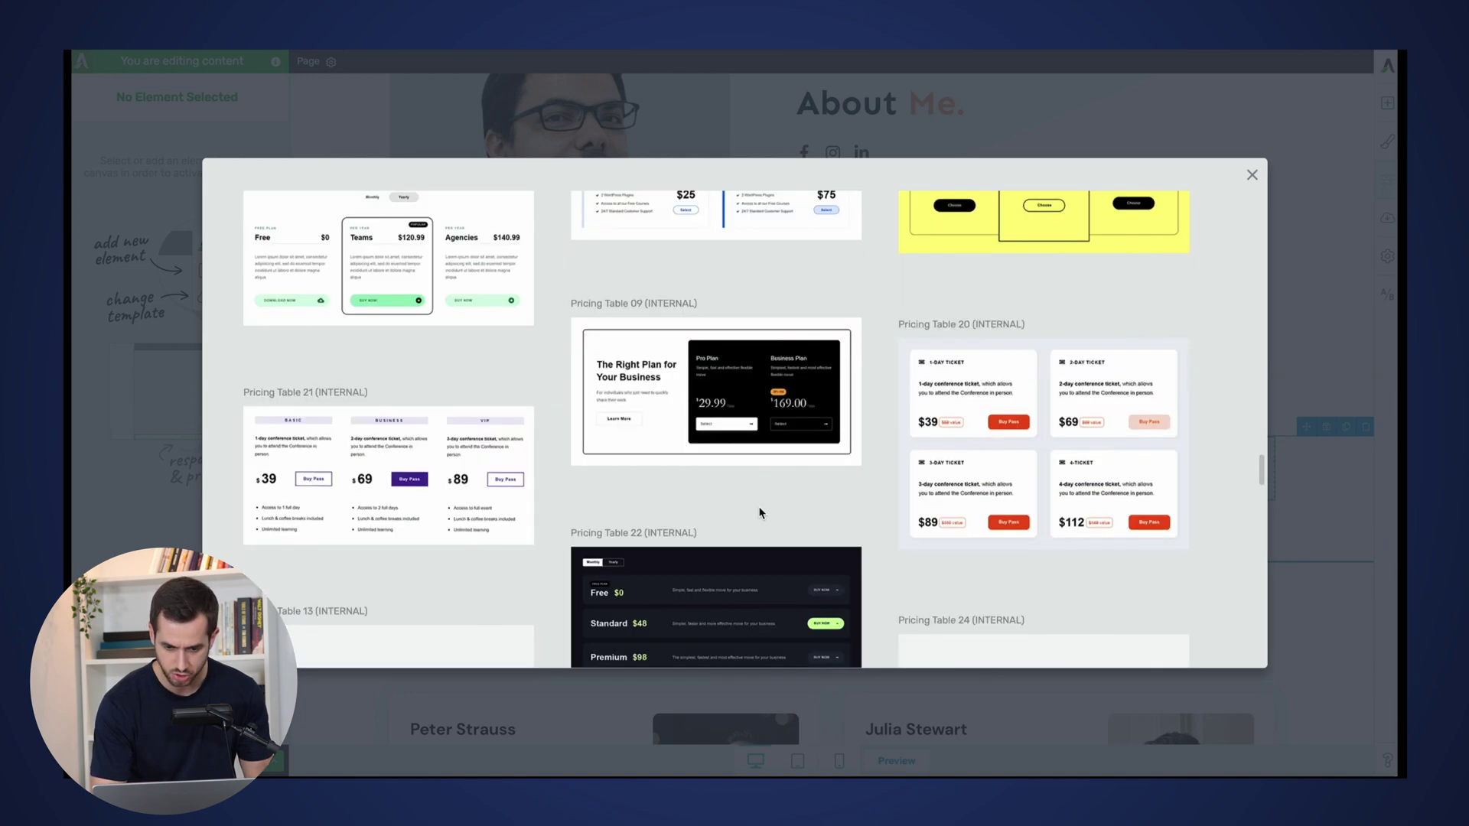
click(1020, 404)
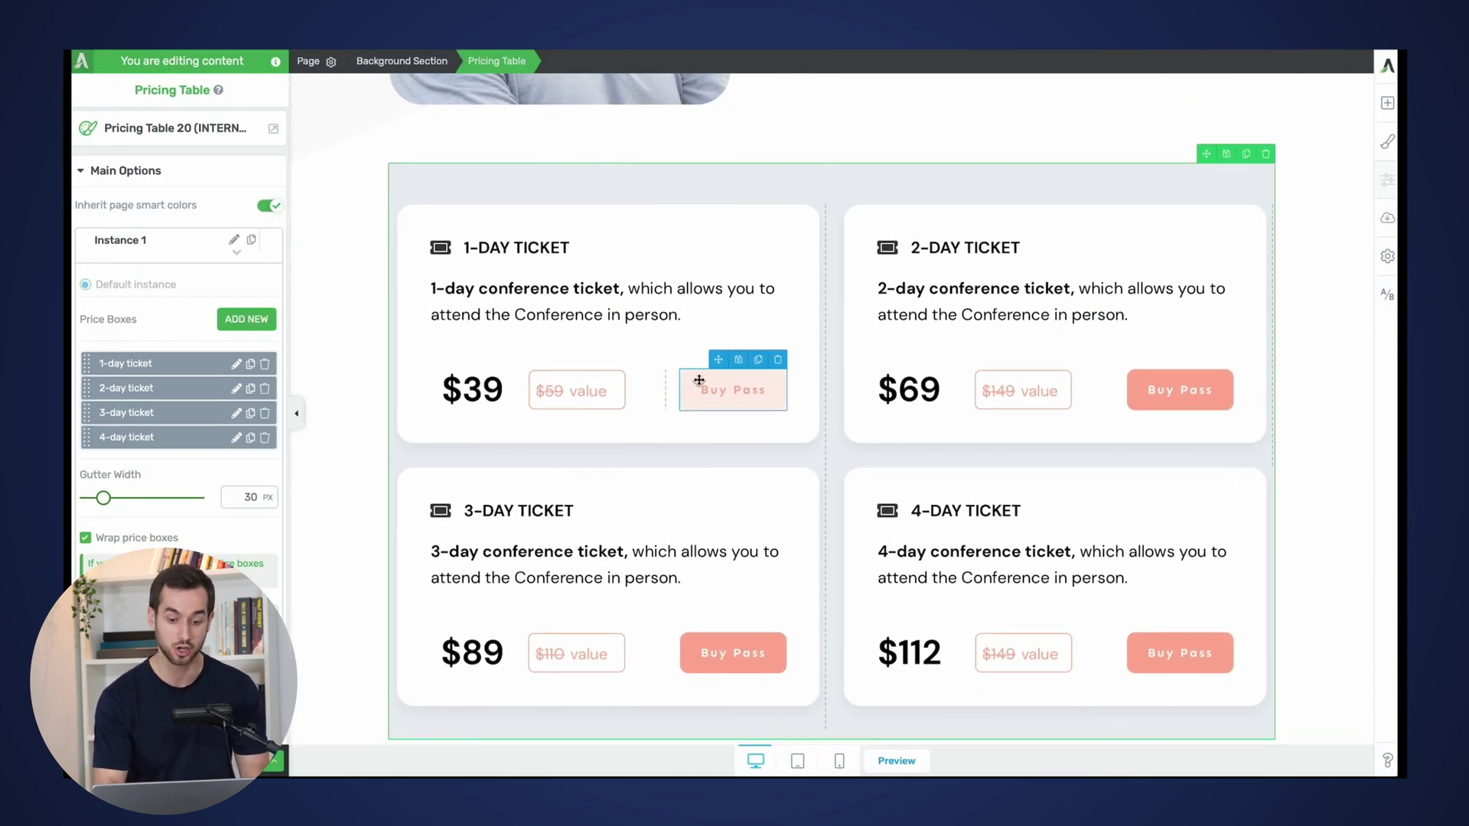
Step: Inspect the 1-day ticket card, its Buy Pass button, the 3-day card and the whole table
scroll(653, 364, down, 1)
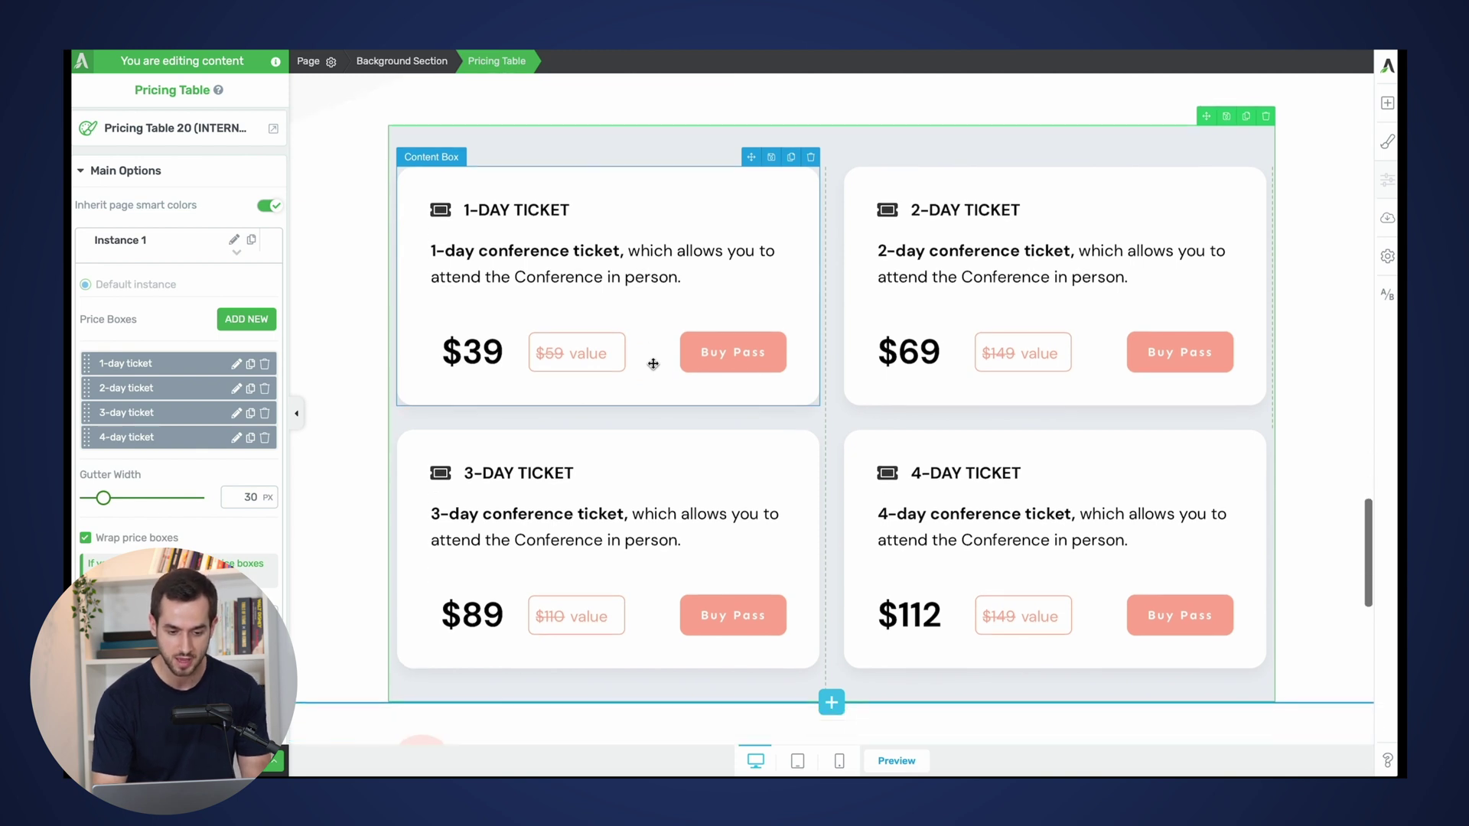
click(512, 245)
click(546, 190)
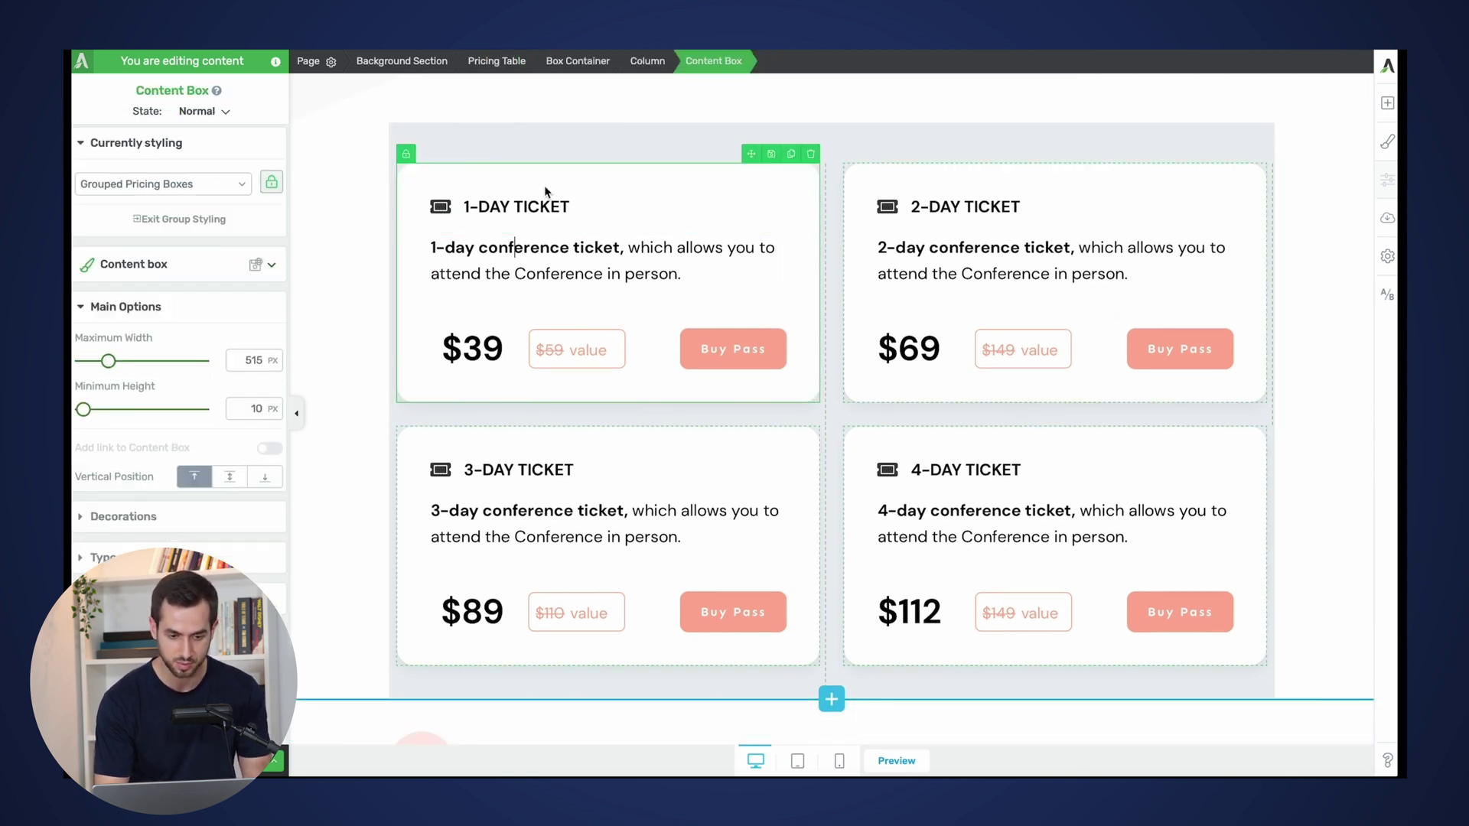
click(704, 345)
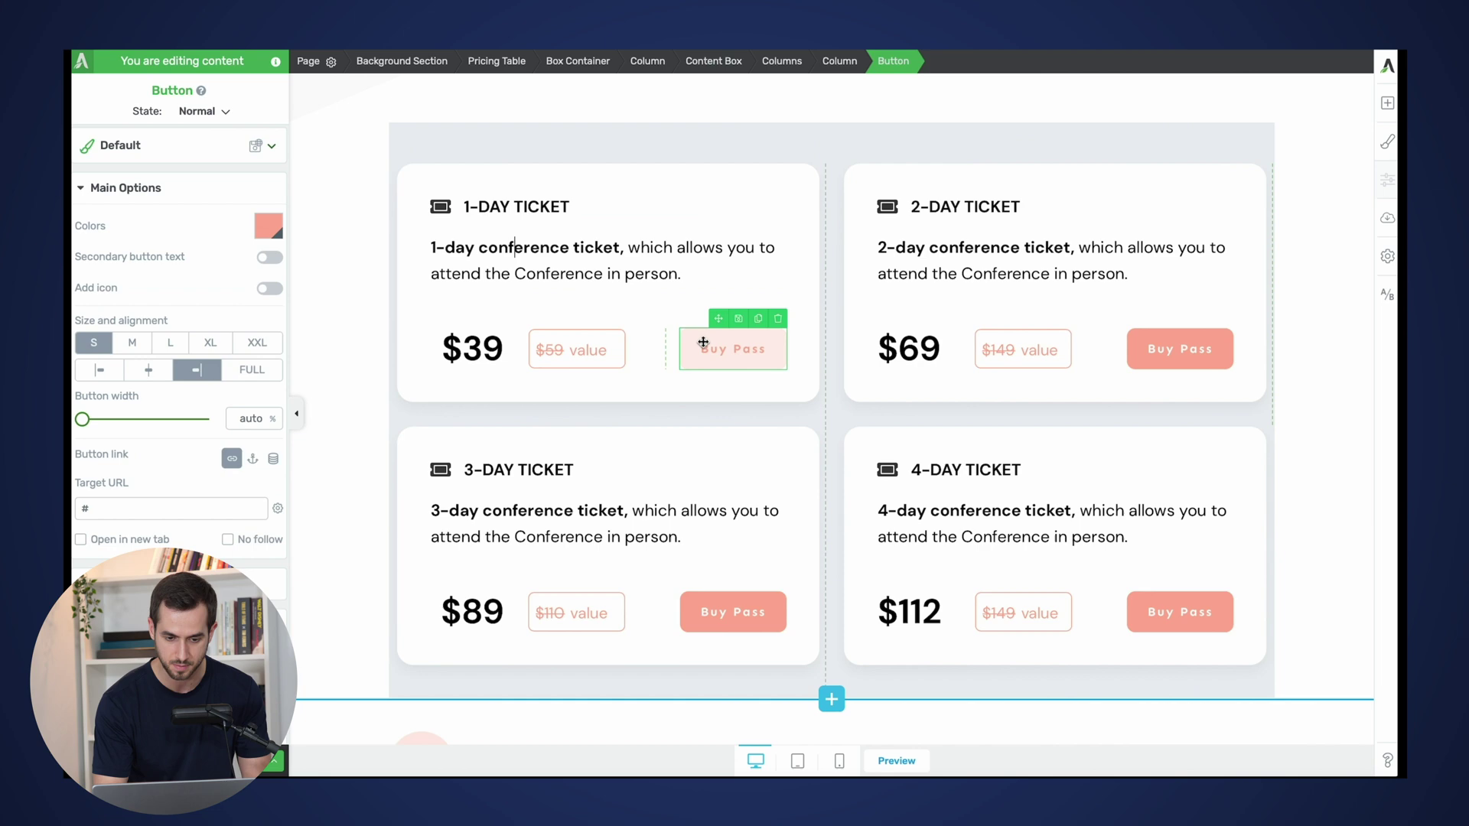
scroll(566, 400, down, 3)
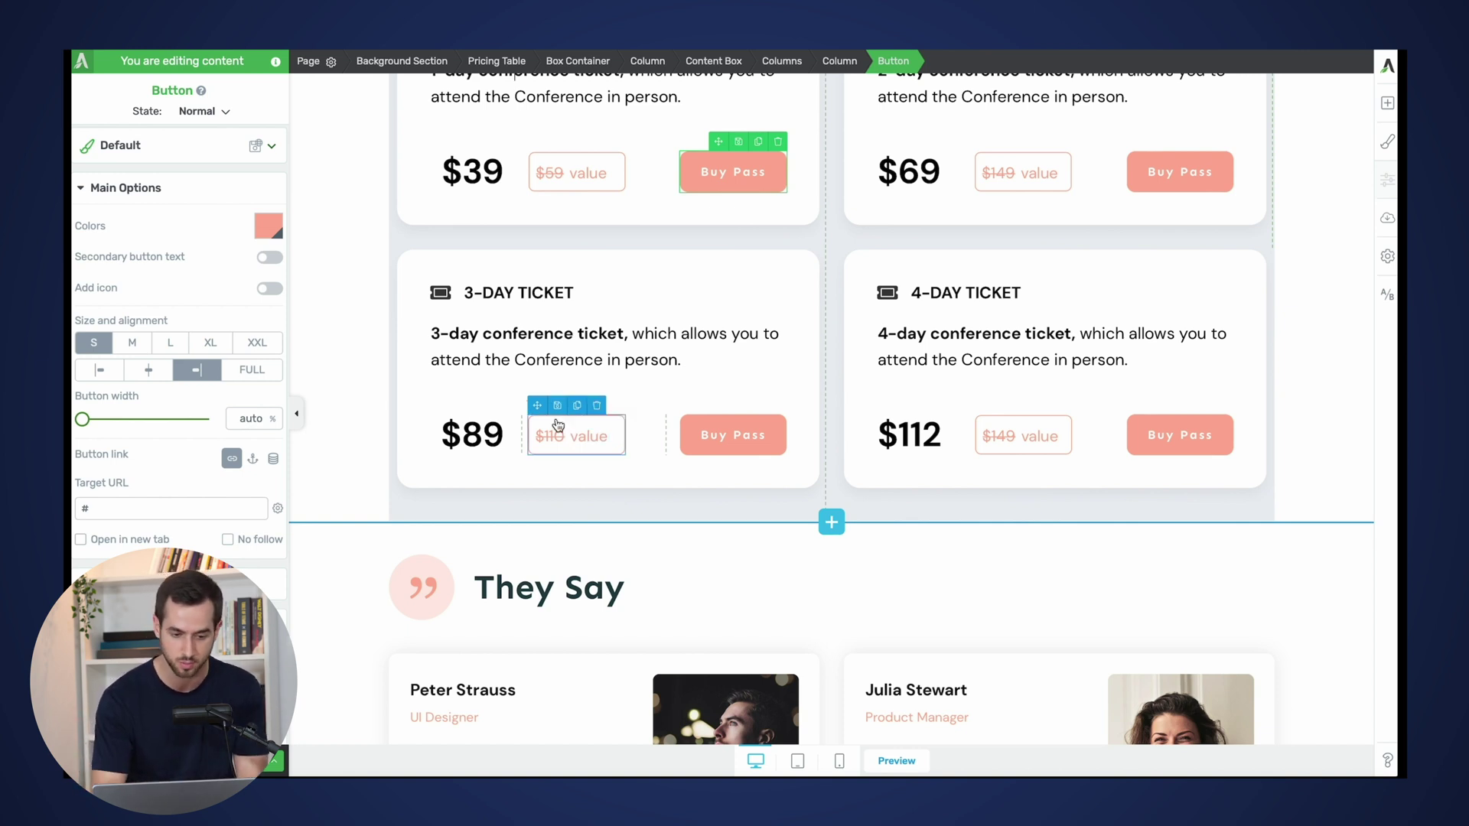
click(606, 280)
scroll(604, 283, down, 1)
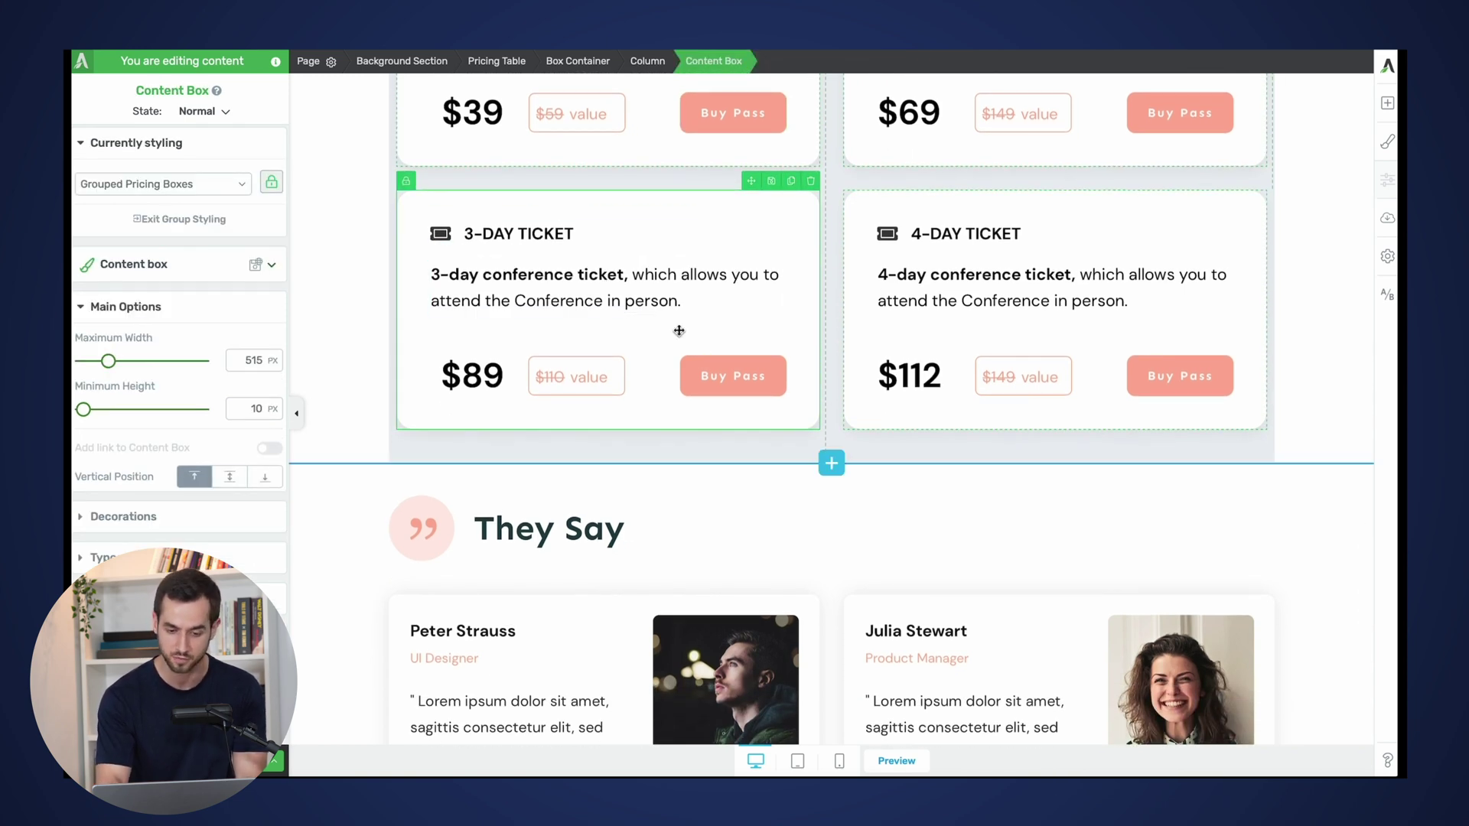
scroll(1253, 256, up, 6)
click(1253, 256)
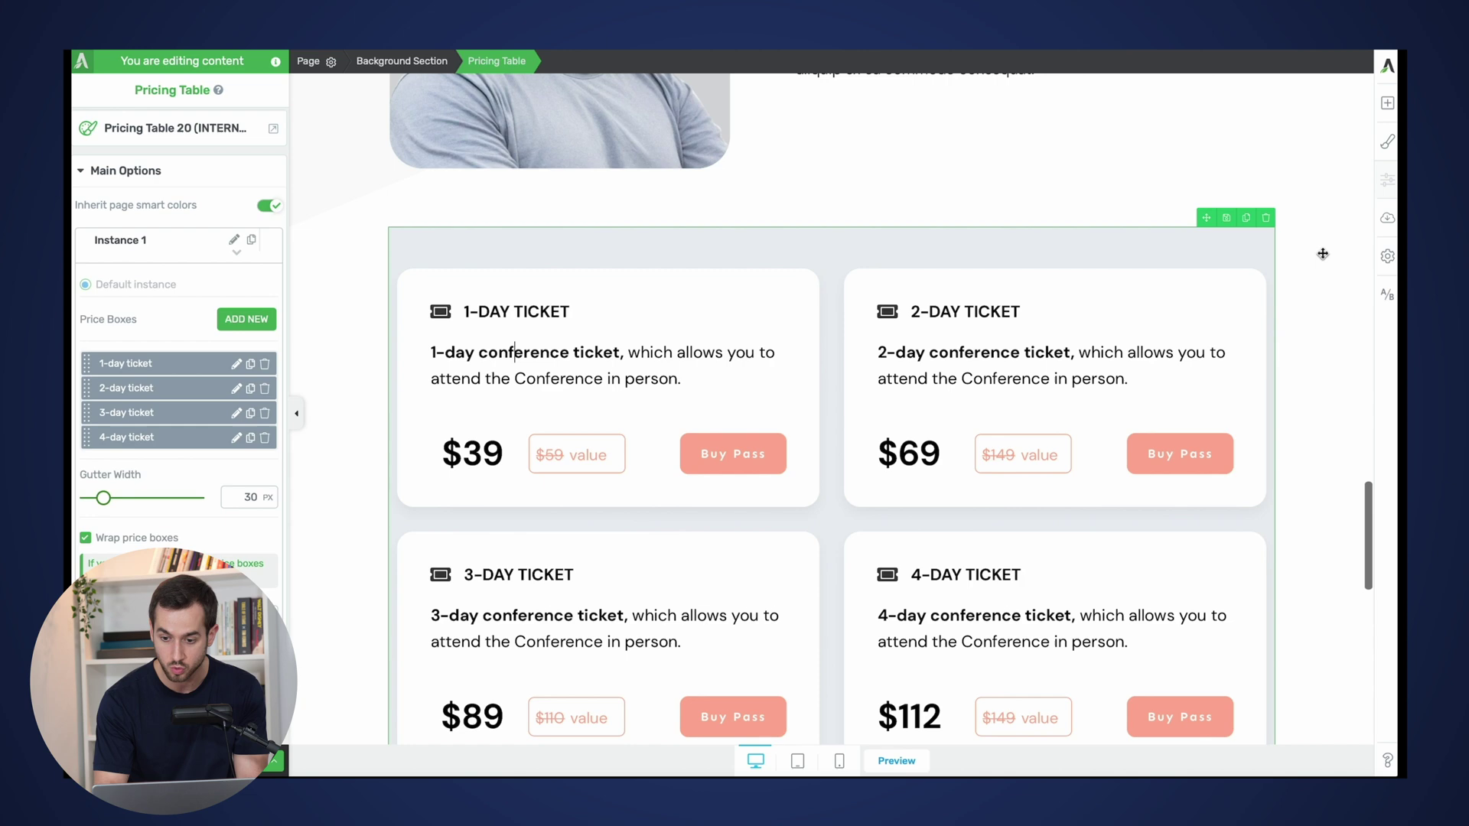
Step: Delete the background section holding the ticket pricing table
click(1334, 247)
scroll(1365, 227, up, 6)
scroll(1279, 420, down, 7)
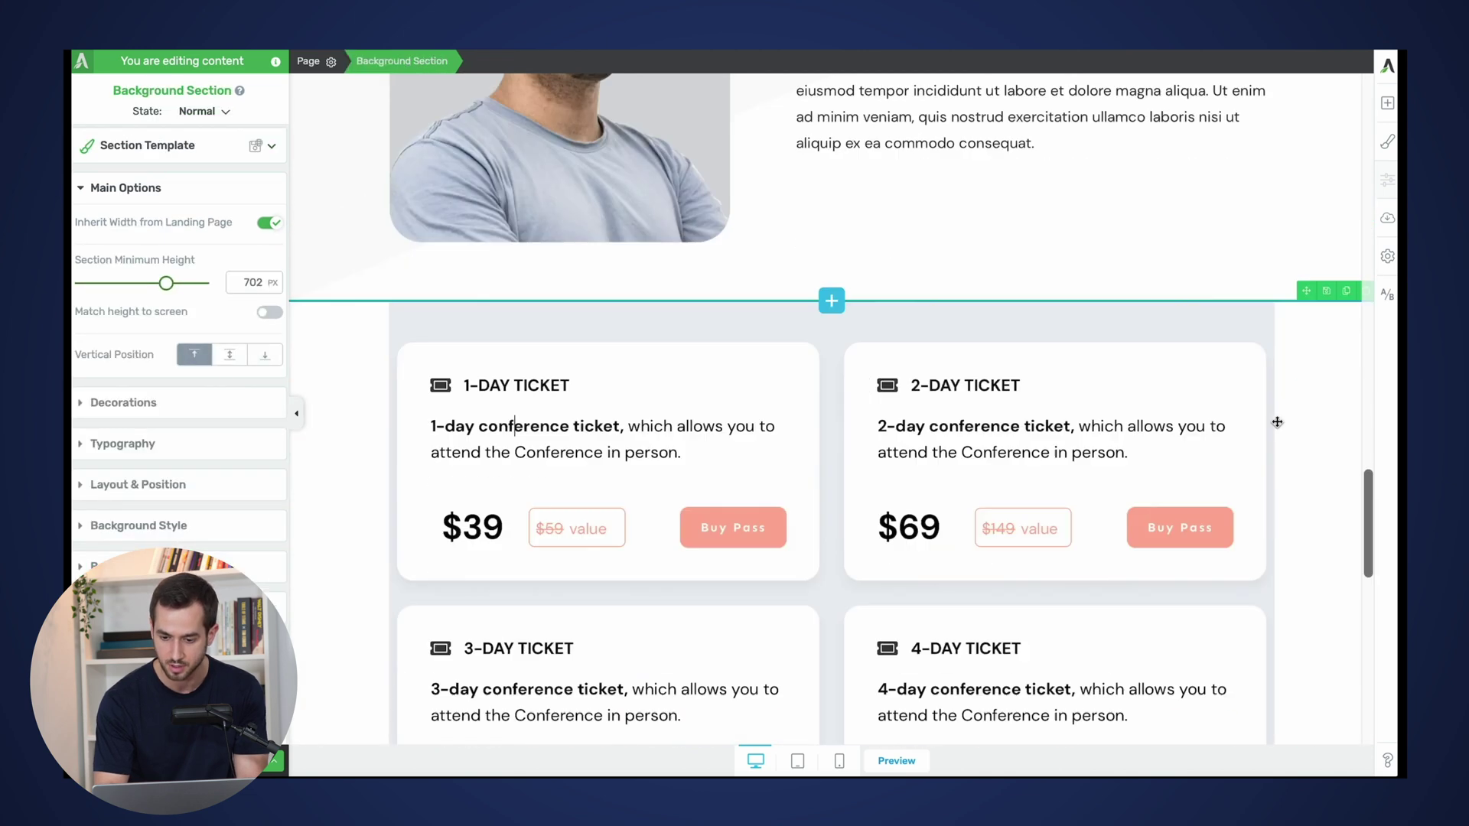
click(1361, 182)
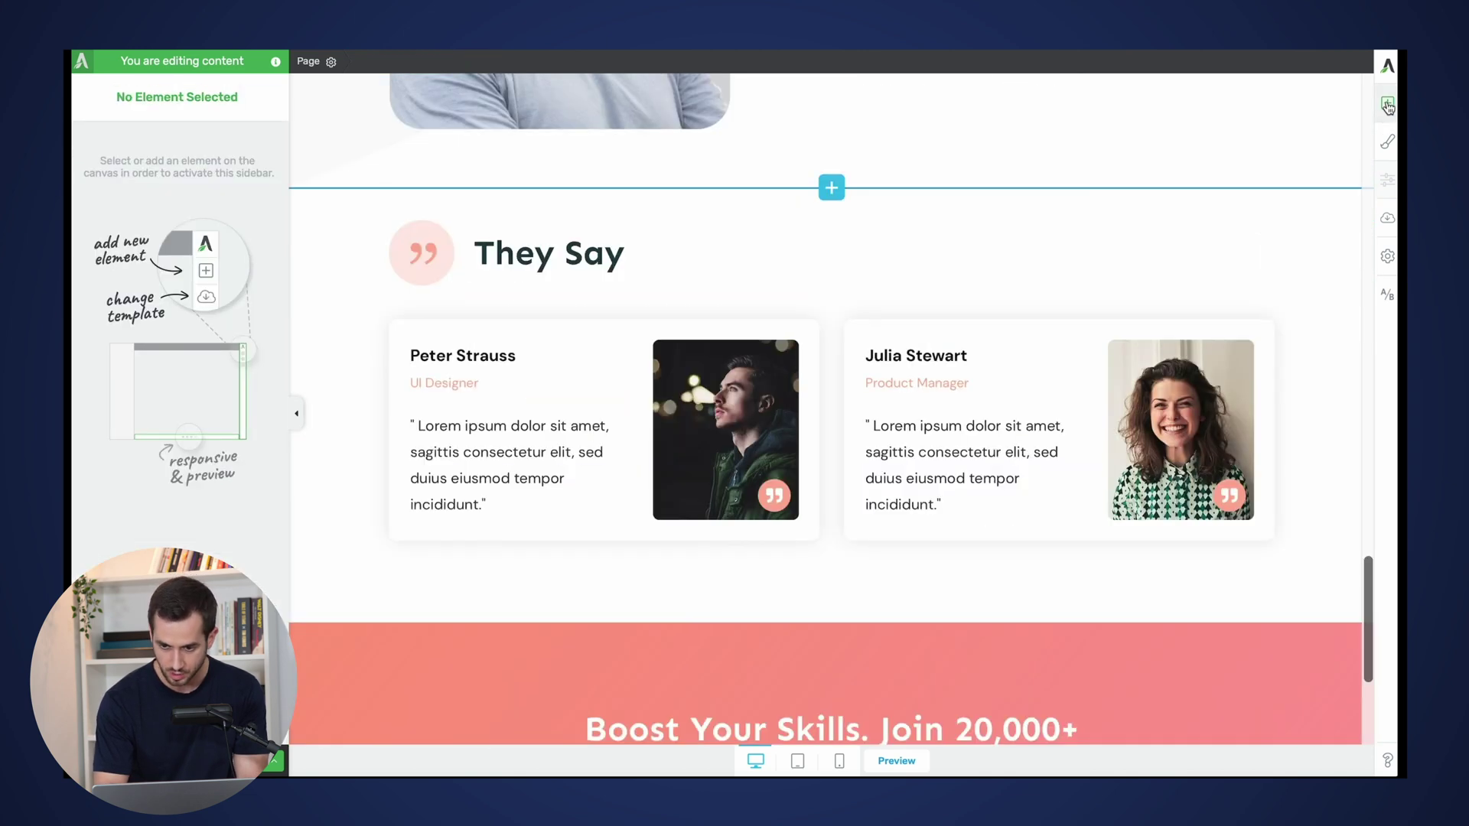
Step: Drag a new Pricing Table element, found by searching 'pri', onto the page and browse its templates
click(1387, 104)
text(pric)
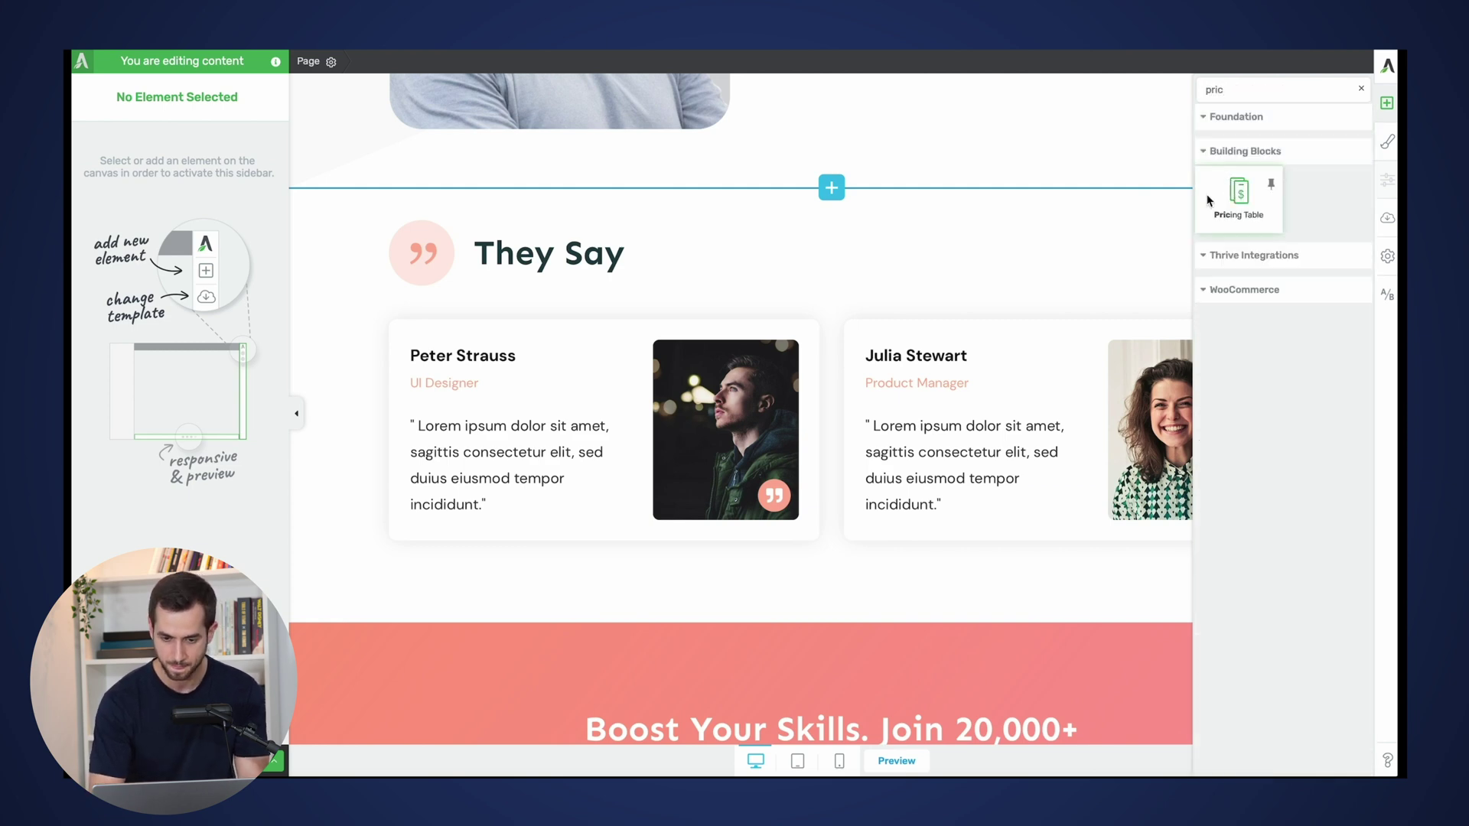
drag(1208, 200, 1035, 298)
scroll(793, 466, down, 4)
scroll(794, 467, down, 15)
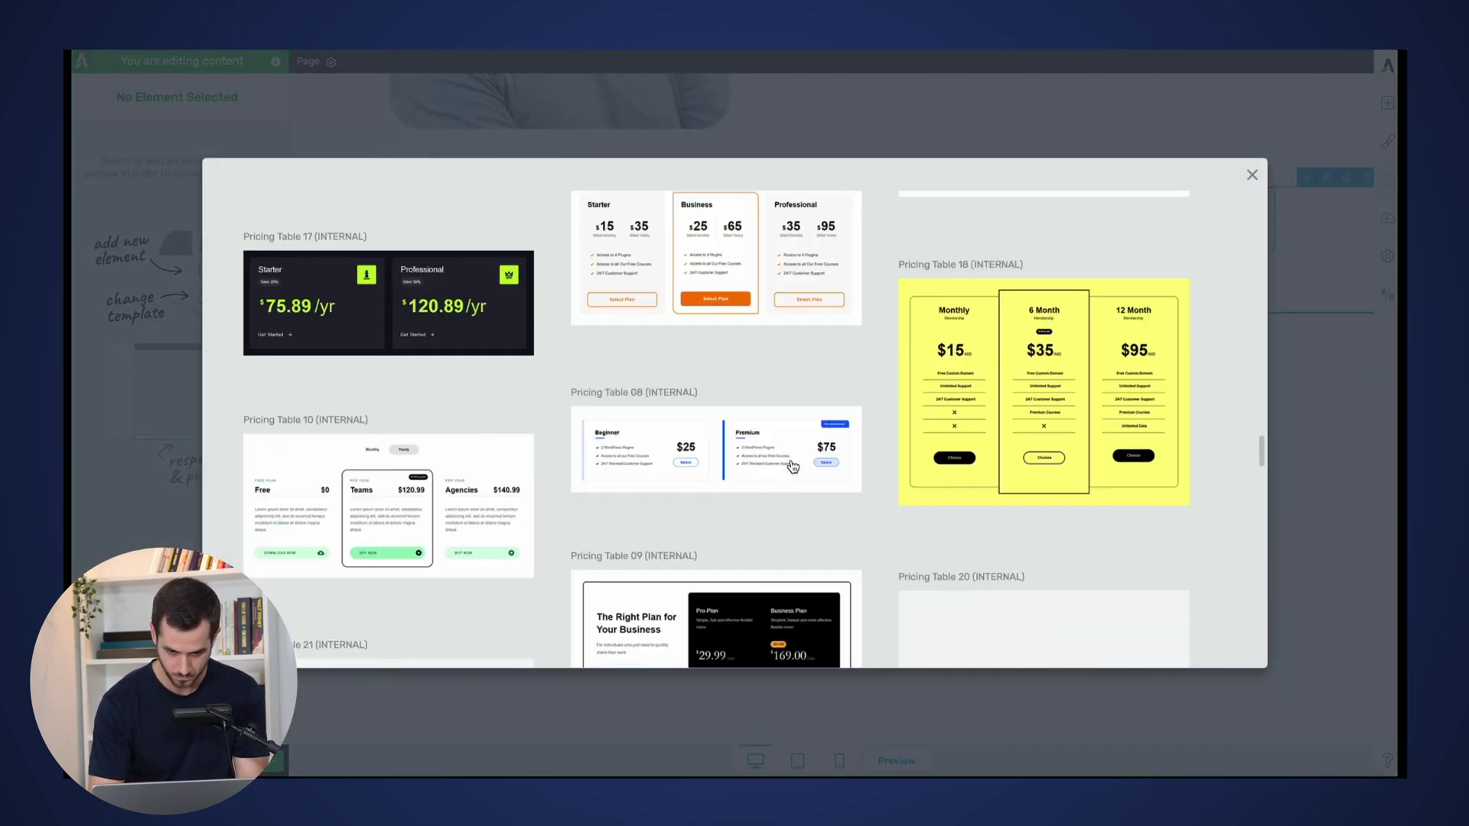
scroll(494, 356, down, 1)
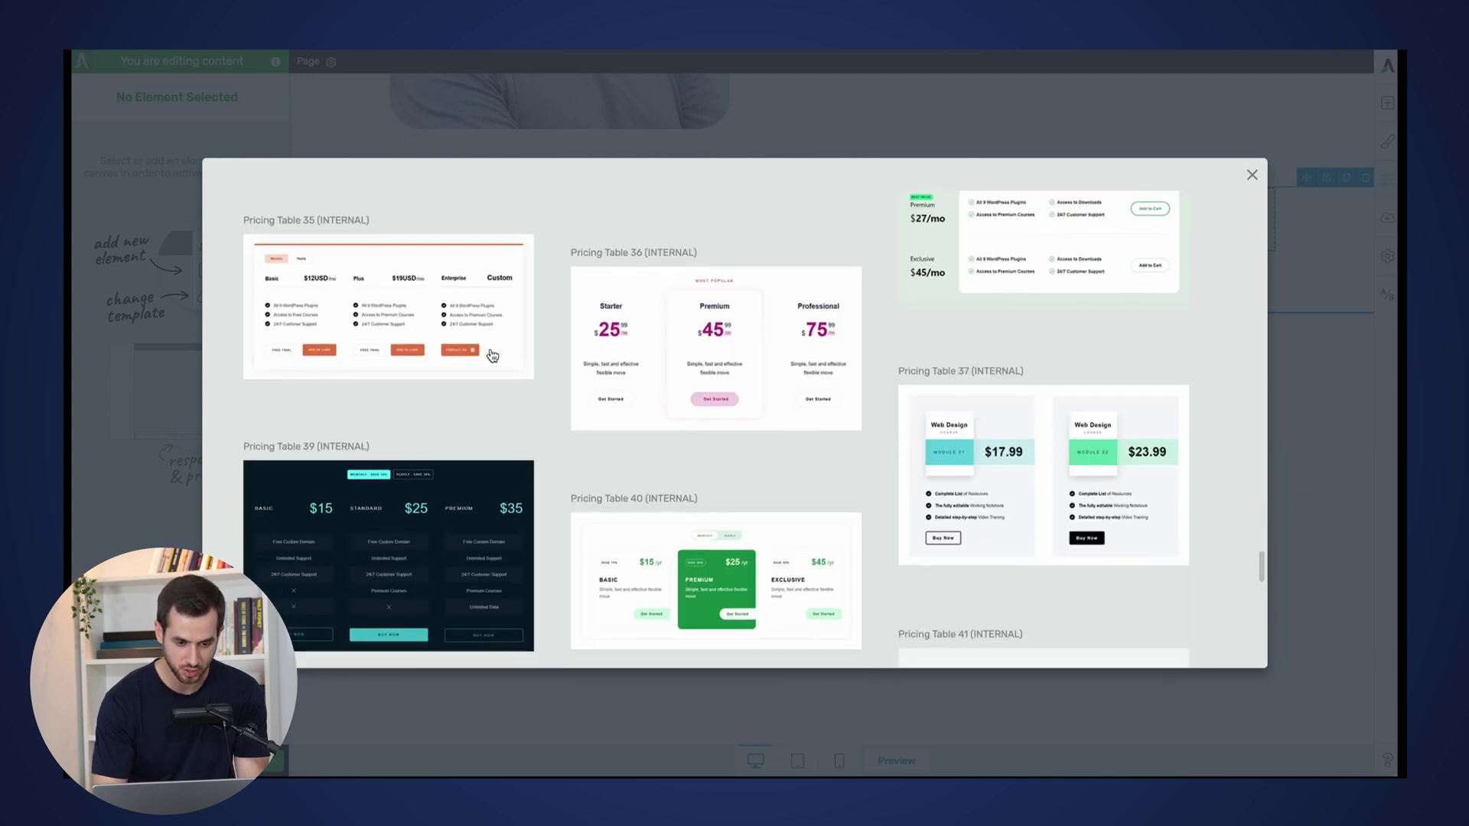
Step: Choose the Pricing Table 35 template with Basic, Plus and Enterprise plans
click(312, 313)
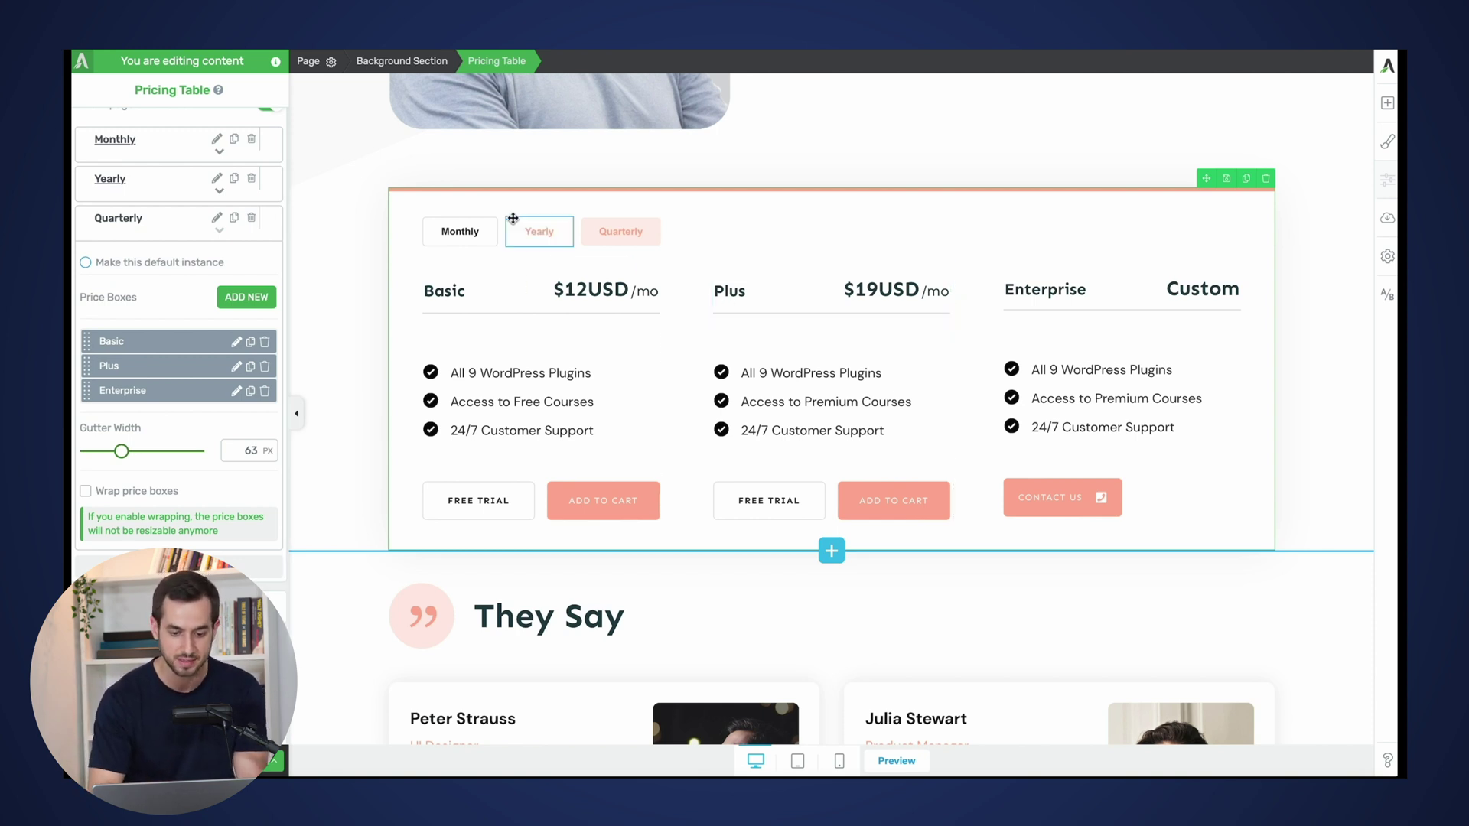
Step: Turn off 'Inherit page smart colors' for the table, try brown accent colours, then discard them
click(543, 458)
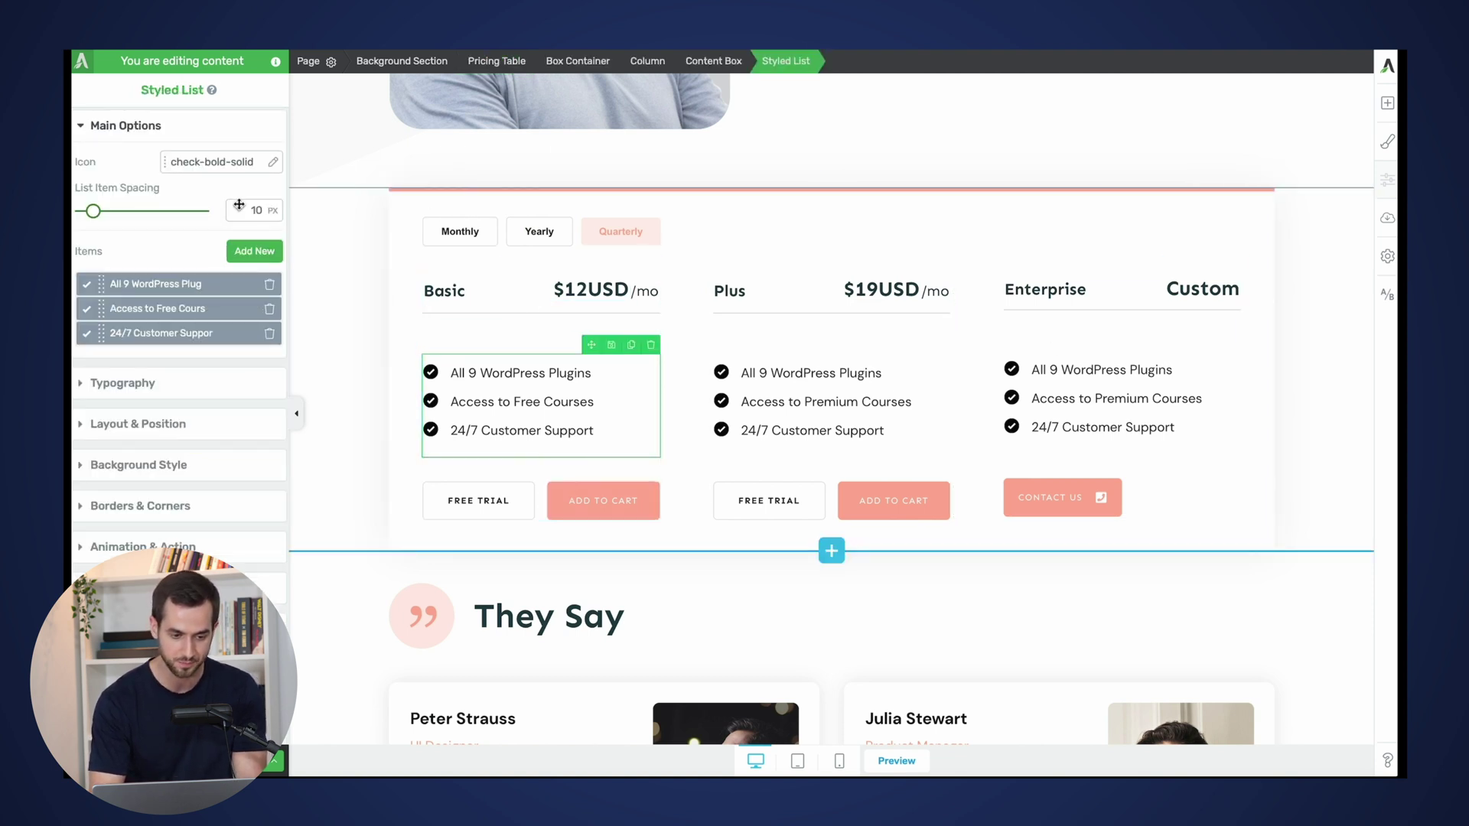
click(464, 62)
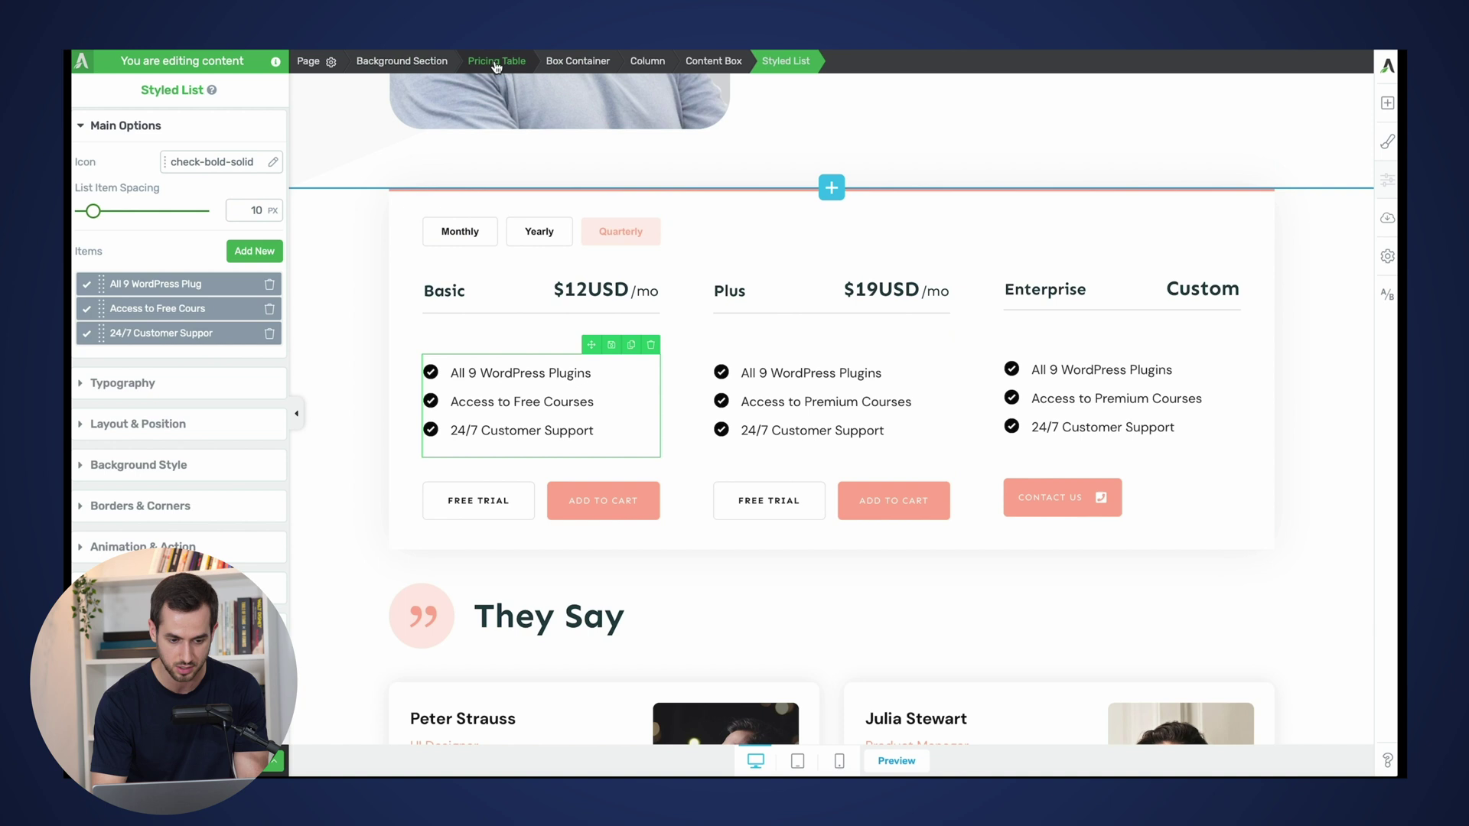
click(271, 206)
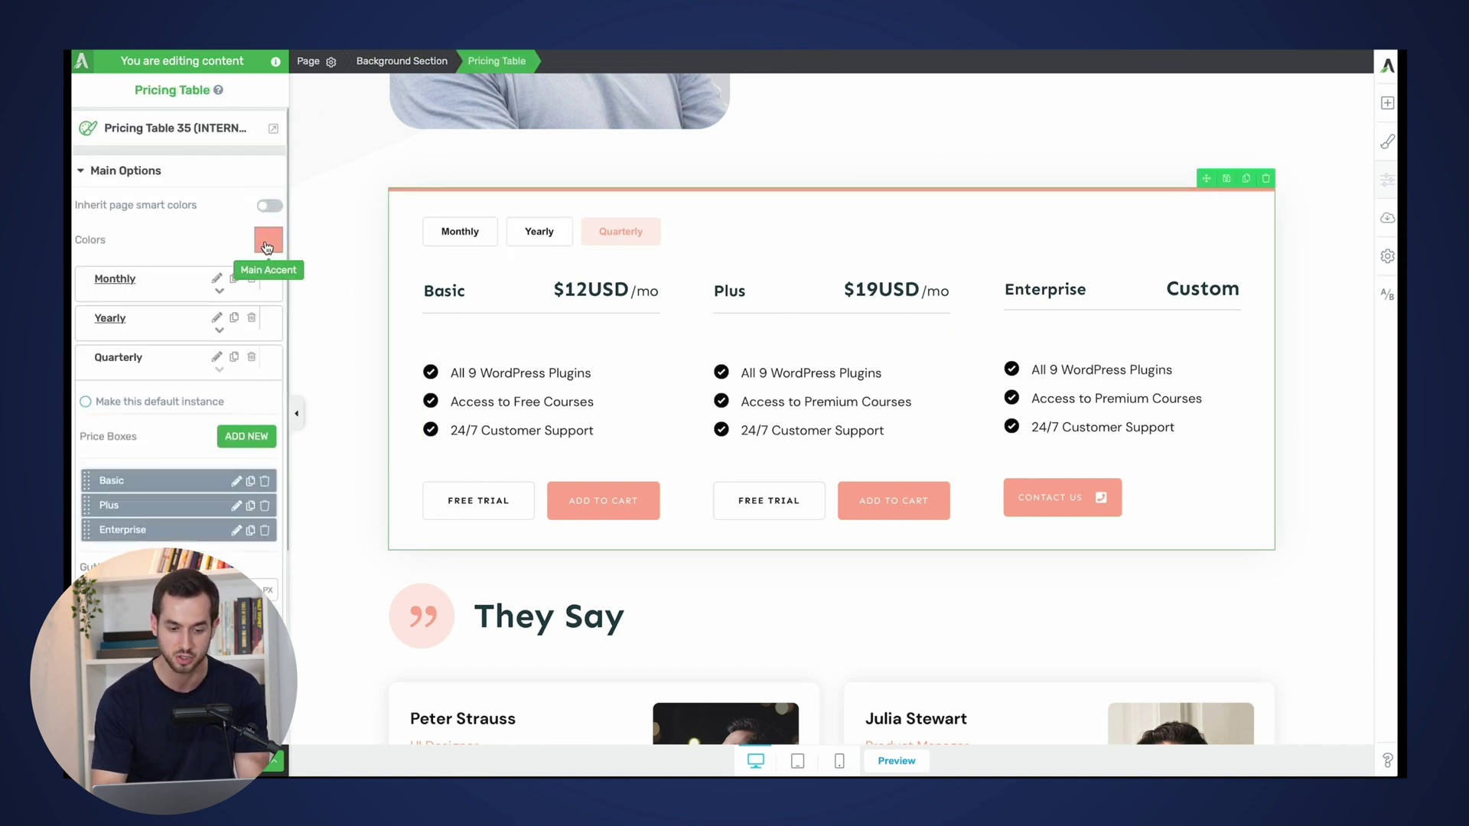
click(267, 241)
click(199, 366)
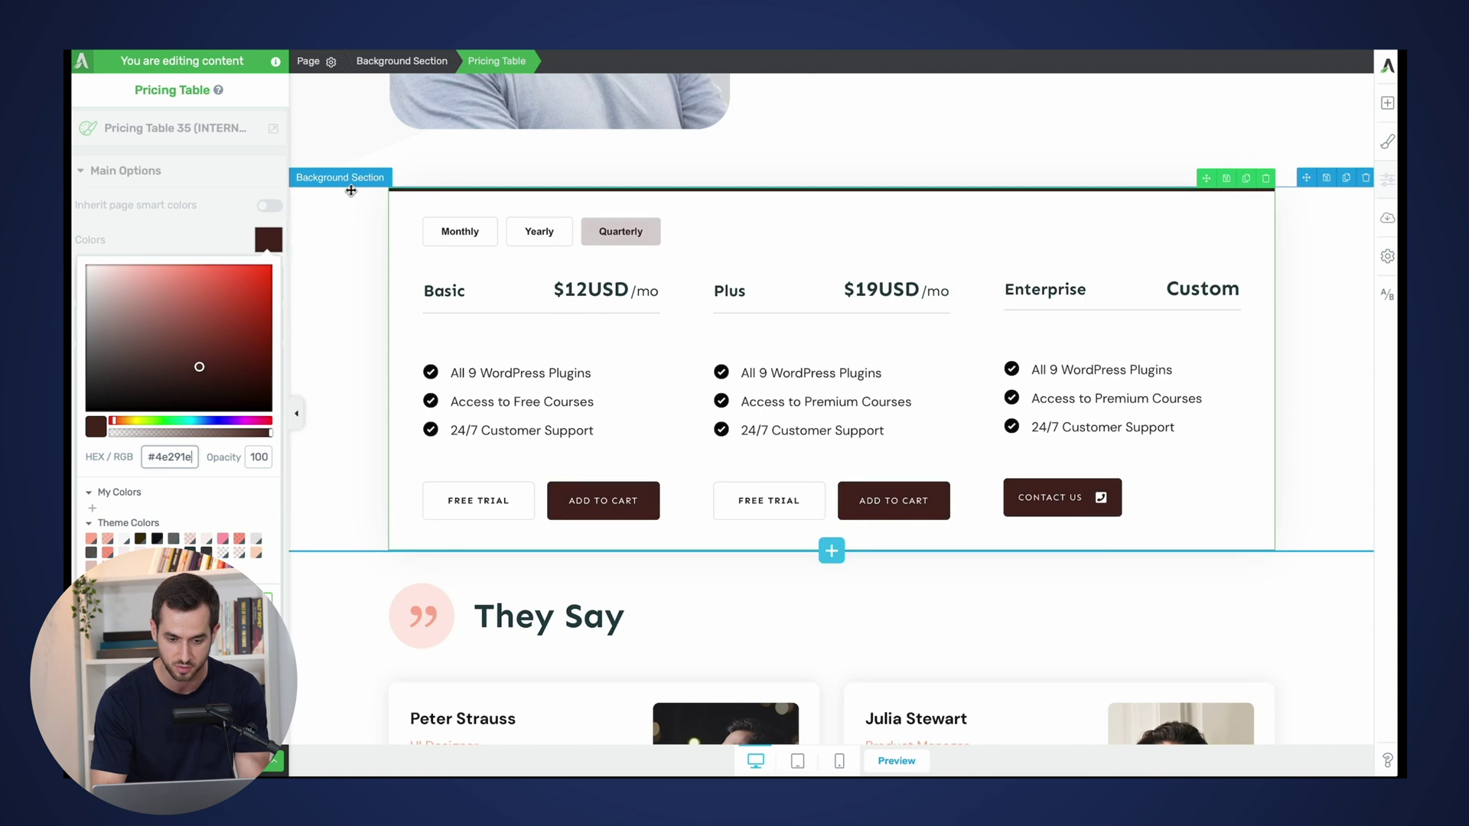
click(205, 316)
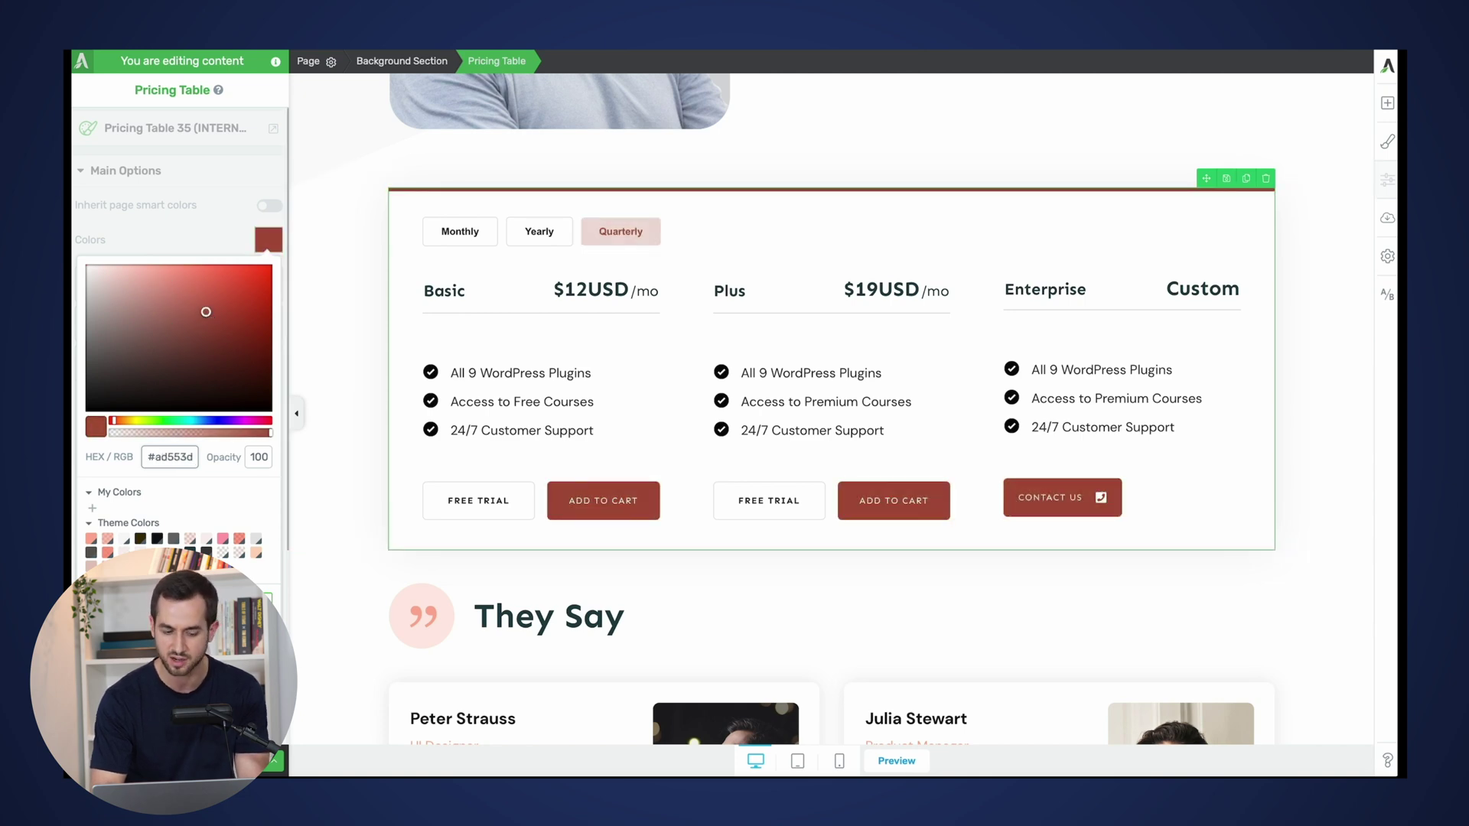
key(Escape)
scroll(673, 496, up, 10)
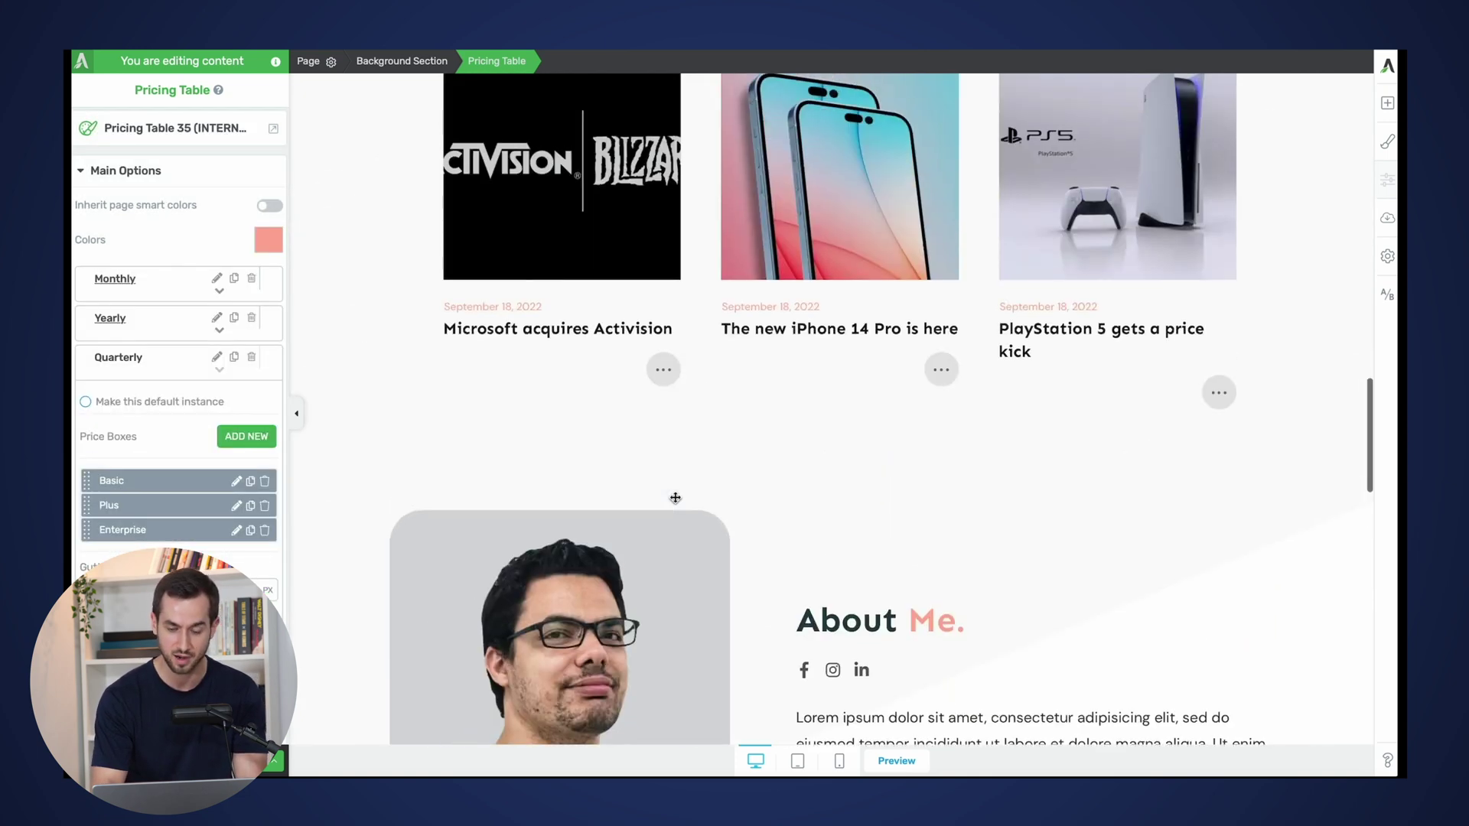
scroll(675, 498, down, 2)
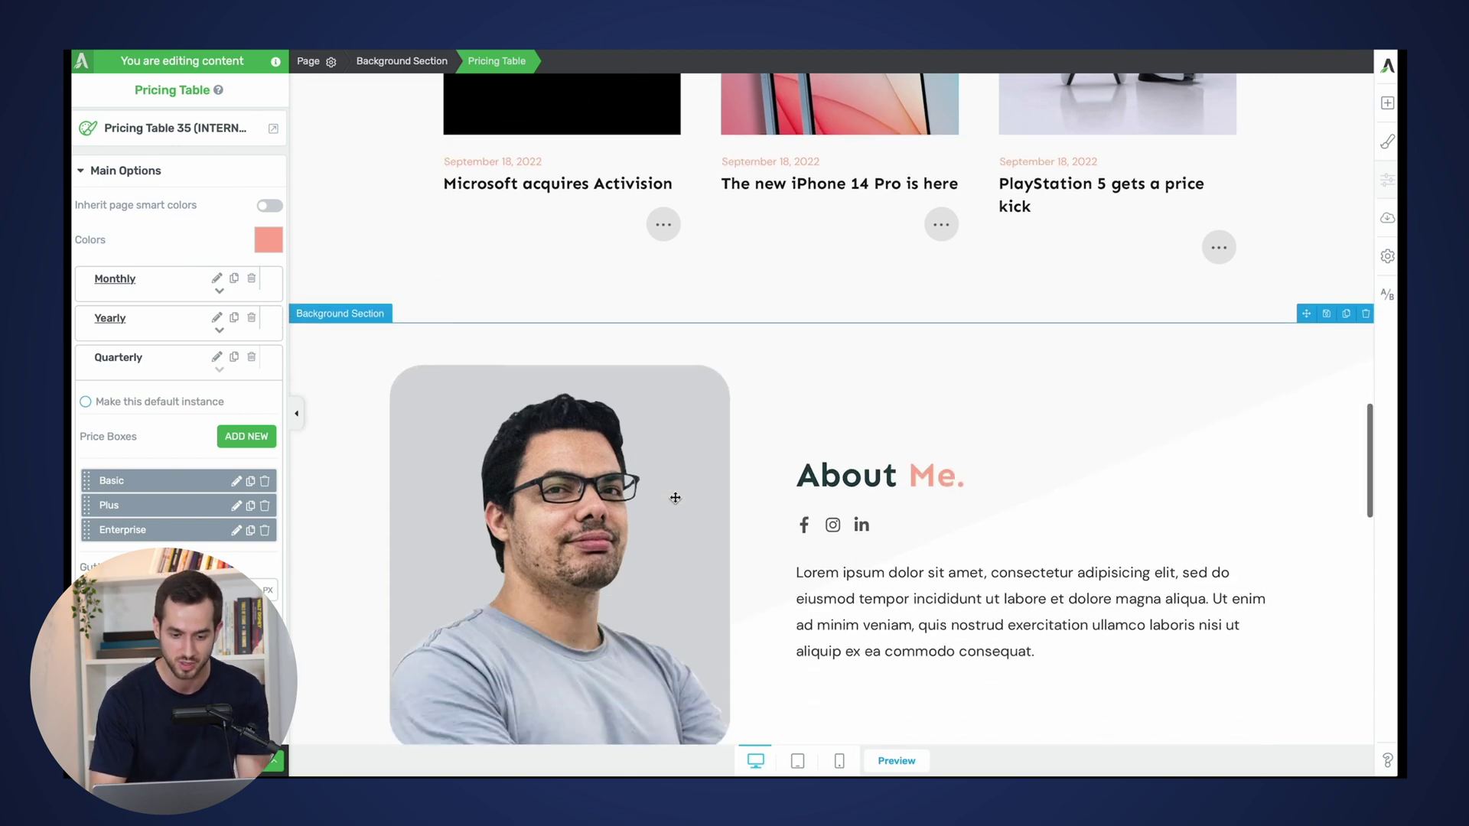